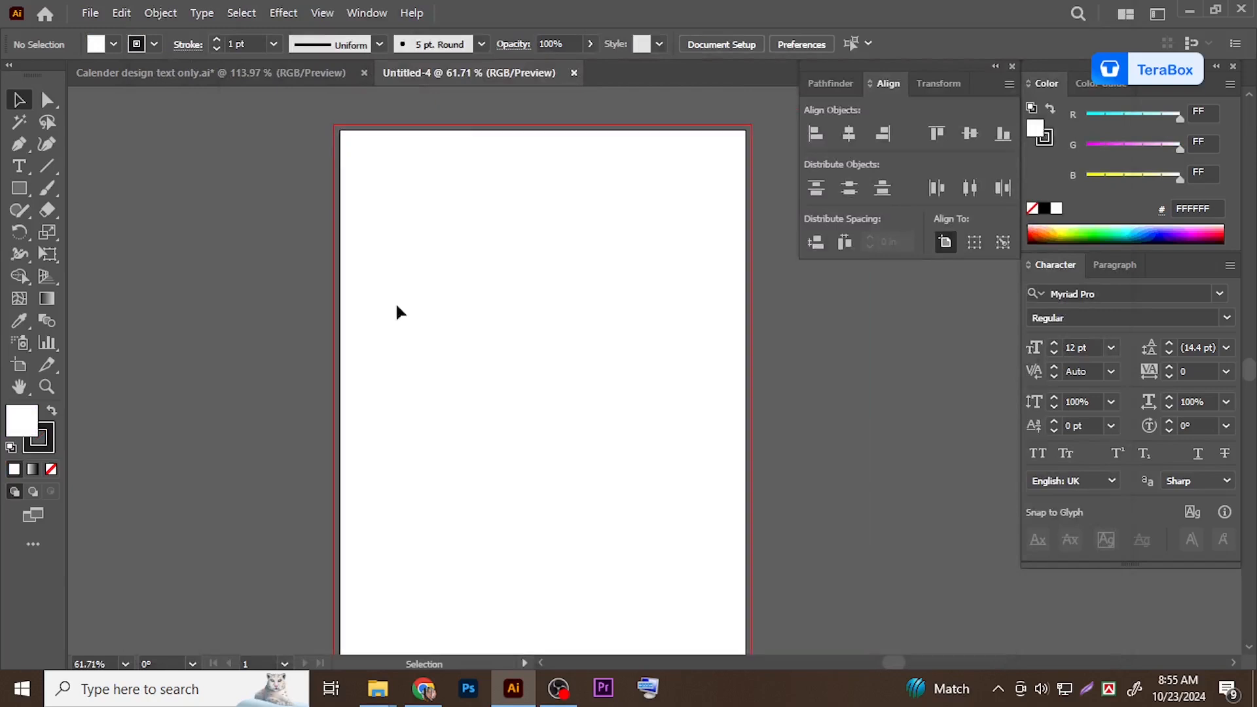
Draw a white rectangle from the artboard's upper-left bleed corner and centre it horizontally and vertically on the artboard
left_click(19, 187)
scroll(350, 113, "up", 1)
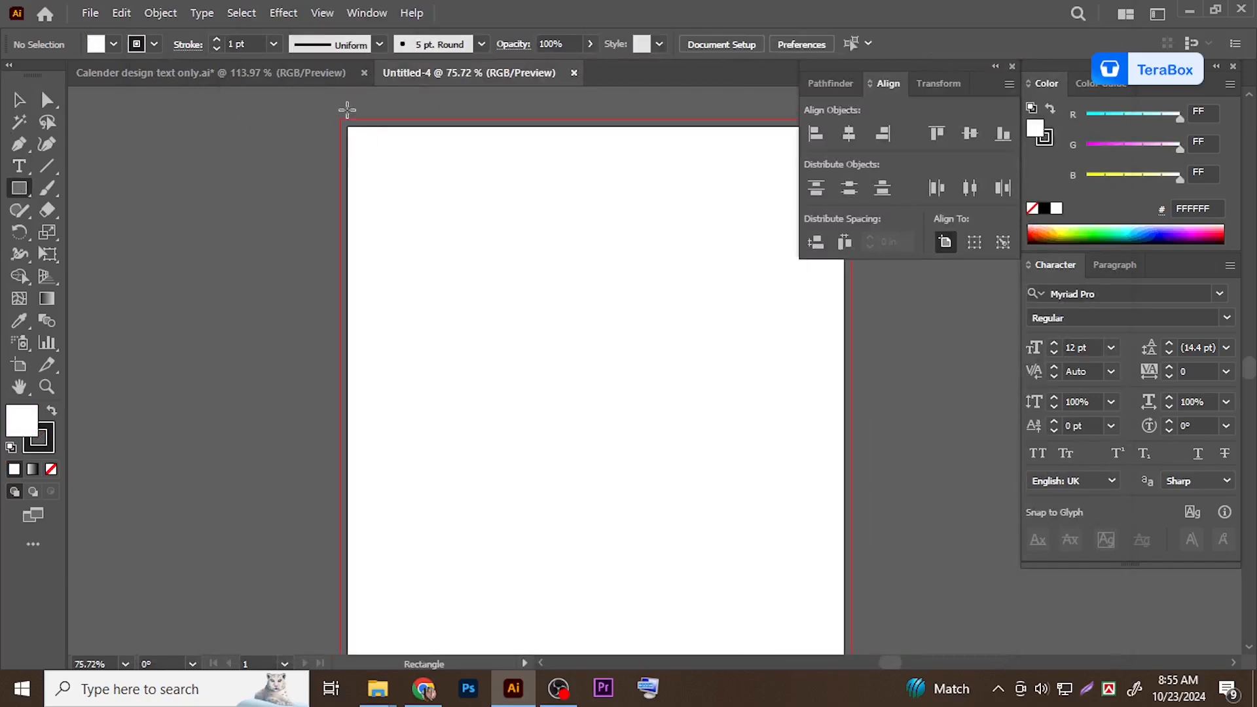
left_click_drag(339, 120, 822, 522)
left_click_drag(536, 185, 542, 225)
key("v")
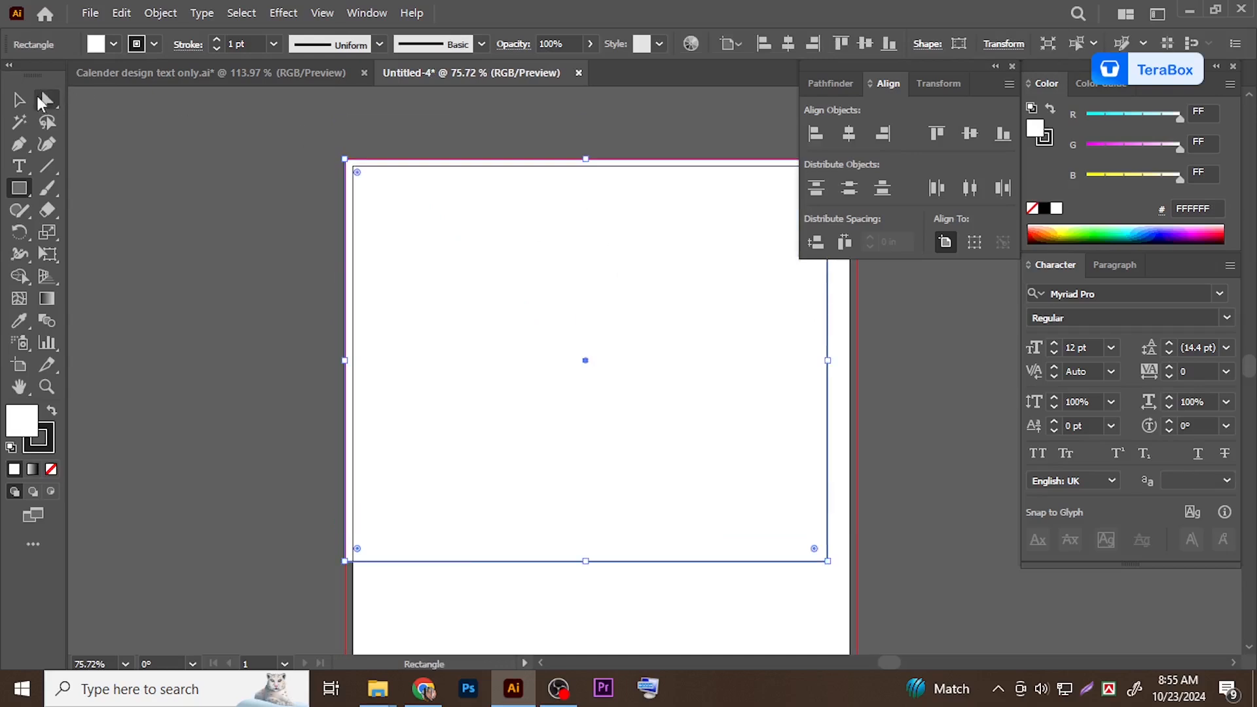
left_click(789, 44)
left_click(865, 45)
Resize the white rectangle so its edges reach the bleed lines around the artboard
left_click_drag(780, 354, 420, 123)
left_click_drag(494, 241, 988, 440)
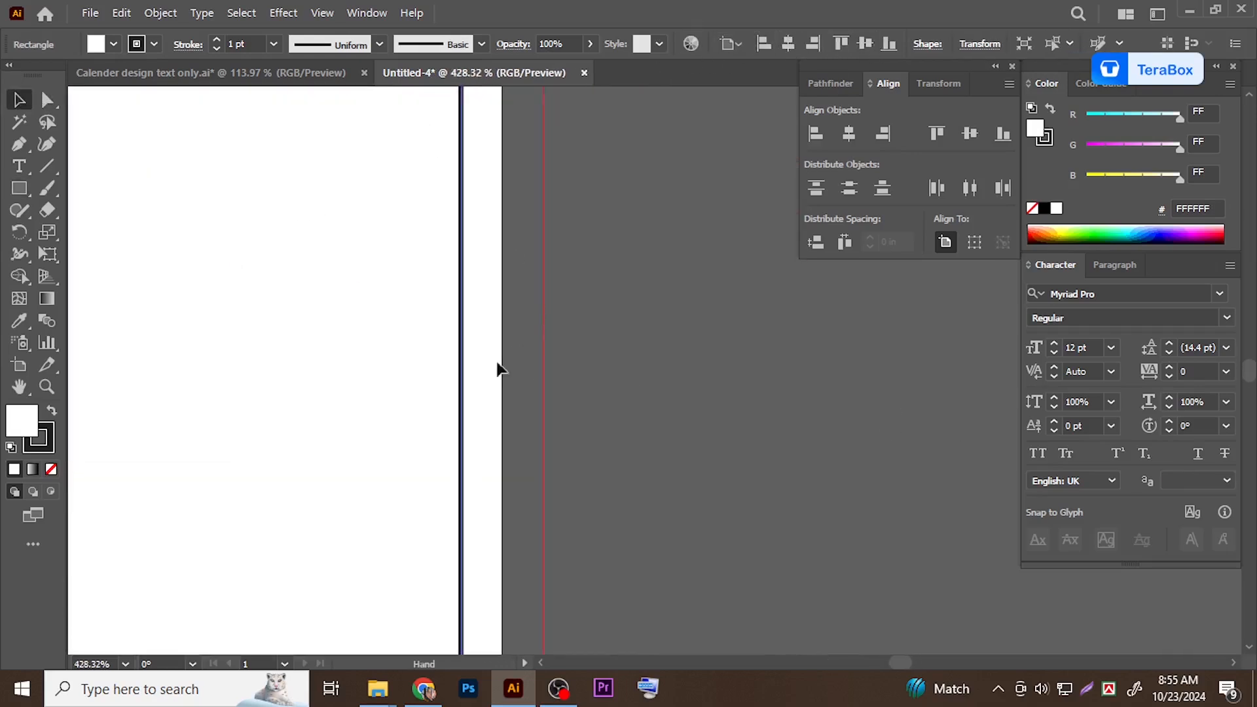
left_click_drag(463, 302, 308, 299)
left_click_drag(327, 315, 393, 424)
left_click_drag(452, 425, 429, 386)
left_click_drag(568, 396, 974, 494)
left_click_drag(641, 508, 389, 446)
left_click_drag(774, 499, 661, 349)
Deselect the background rectangle and hide the guides
left_click(731, 359)
right_click(731, 359)
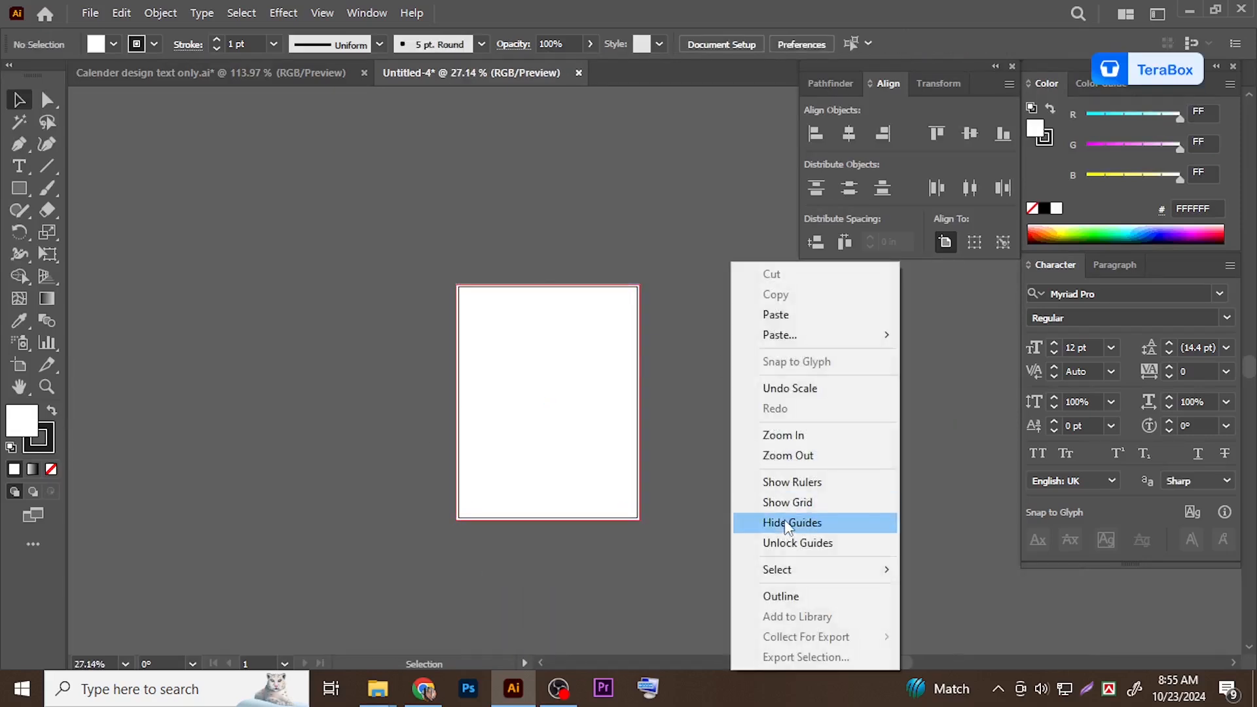
left_click(785, 522)
Draw a wide horizontal ellipse across the upper part of the artboard and reduce its height slightly
left_click_drag(504, 327, 675, 408)
left_click(649, 374, "ctrl")
left_click_drag(29, 192, 92, 230)
scroll(491, 317, "down", 1)
left_click_drag(427, 273, 619, 420)
left_click(21, 104)
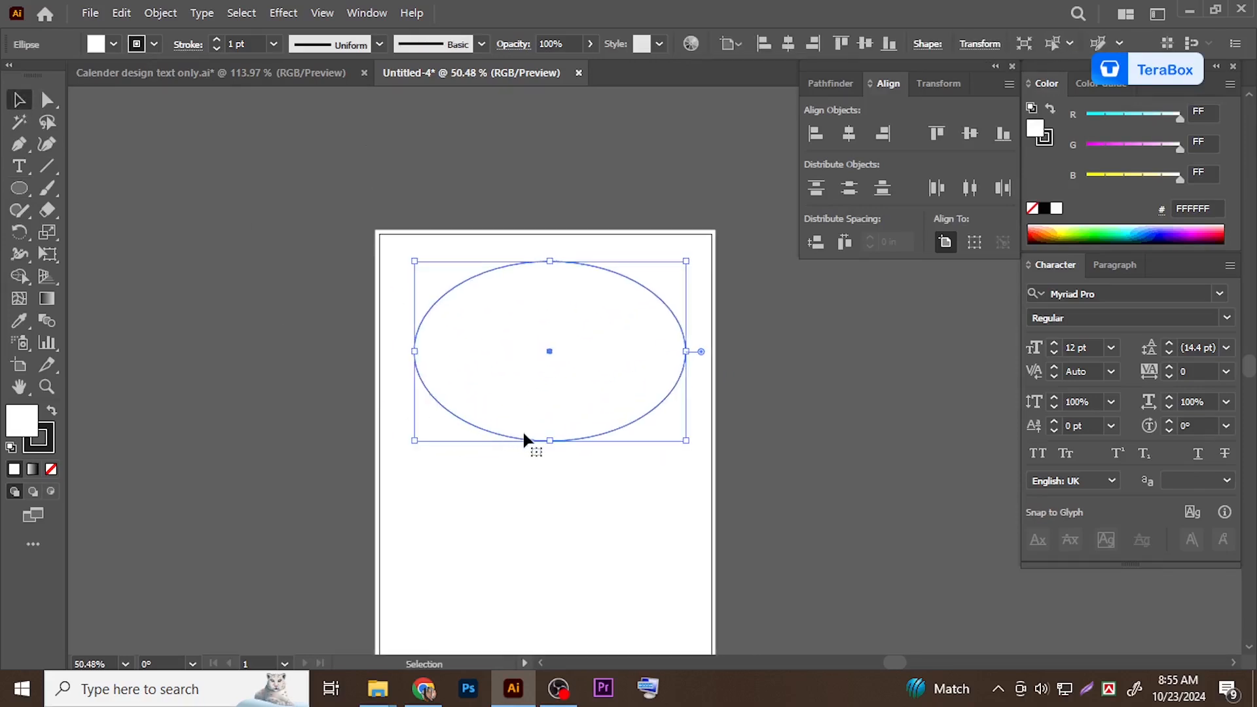
left_click_drag(550, 442, 550, 429)
Fill the ellipse with the light orange colour FFAE66
left_click(1122, 175)
left_click(1131, 145)
left_click(1152, 145)
left_click_drag(755, 272, 690, 242)
left_click(690, 243)
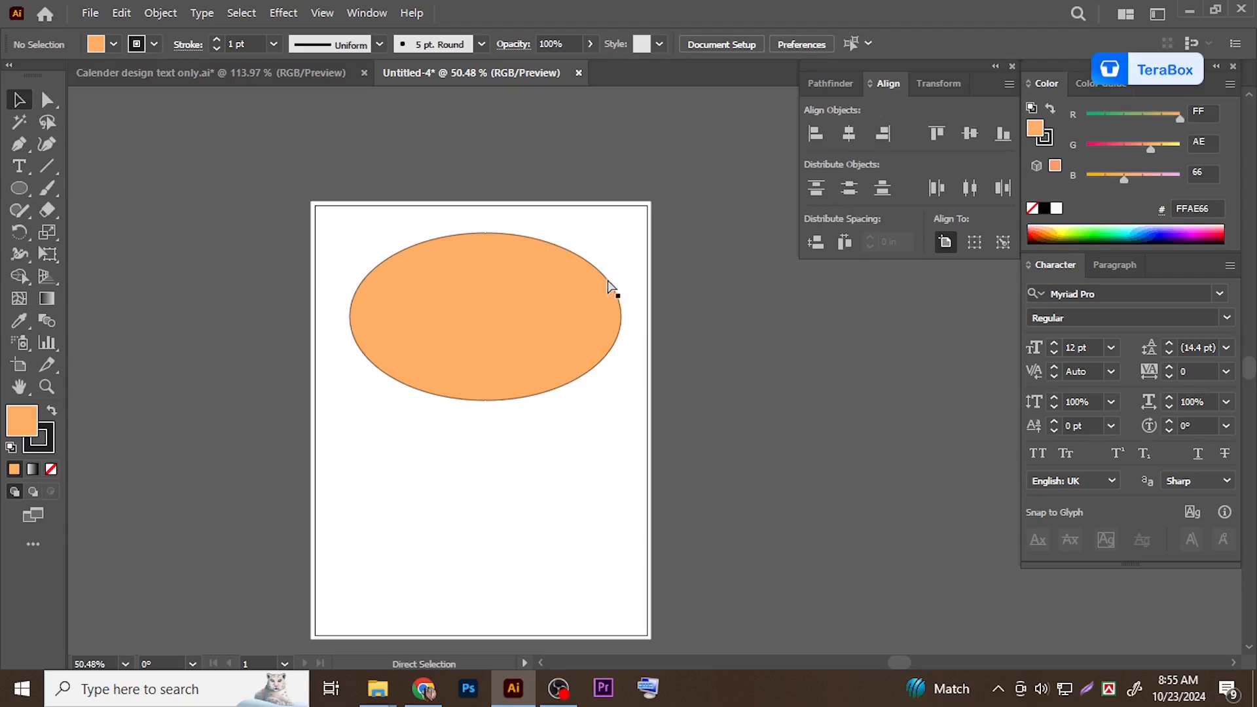
Paste the blue and orange colour squares and apply the orange square's colour to the ellipse with the Eyedropper
key("ctrl+v")
left_click_drag(693, 384, 727, 197)
left_click(506, 302)
left_click(19, 321)
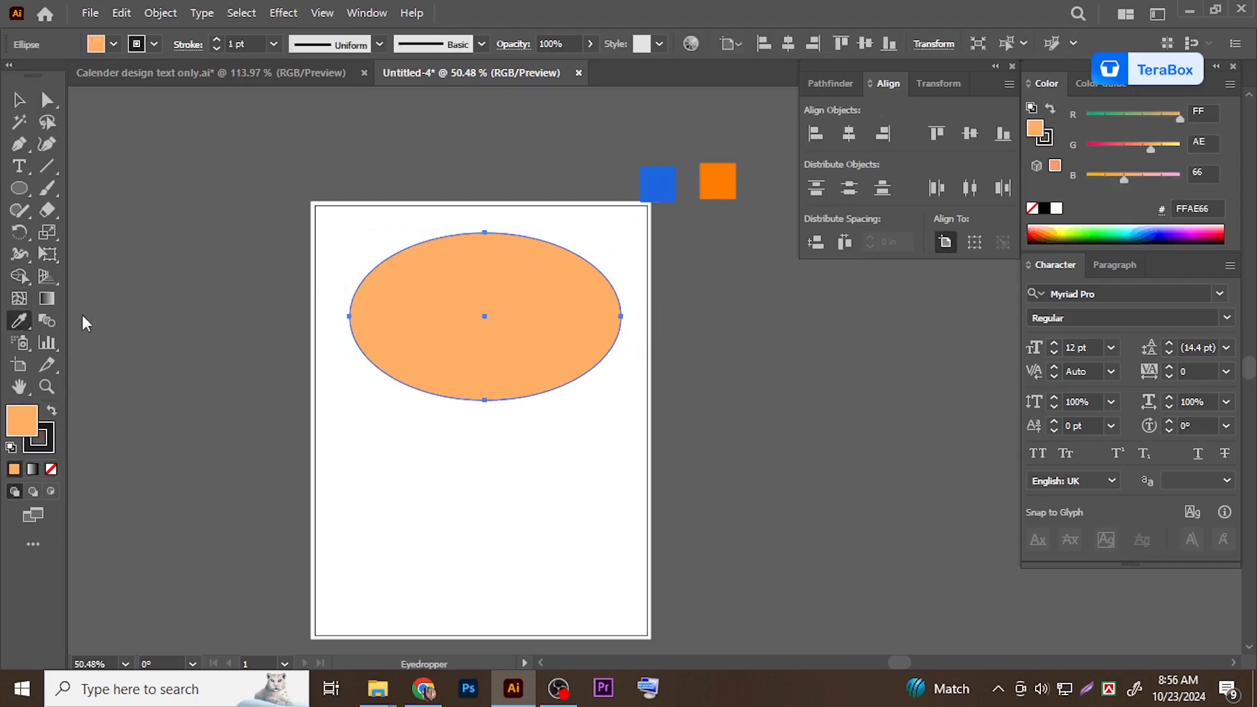
left_click(717, 188)
Move the blue and orange colour squares together to the empty area right of the artboard
key("v")
left_click(660, 184)
left_click_drag(711, 183, 777, 297)
key("ctrl+z")
left_click(662, 181, "shift")
left_click_drag(662, 180, 776, 374)
left_click(704, 249)
Centre the orange ellipse horizontally on the artboard
left_click_drag(569, 332, 638, 355)
scroll(564, 330, "up", 1)
left_click(564, 330)
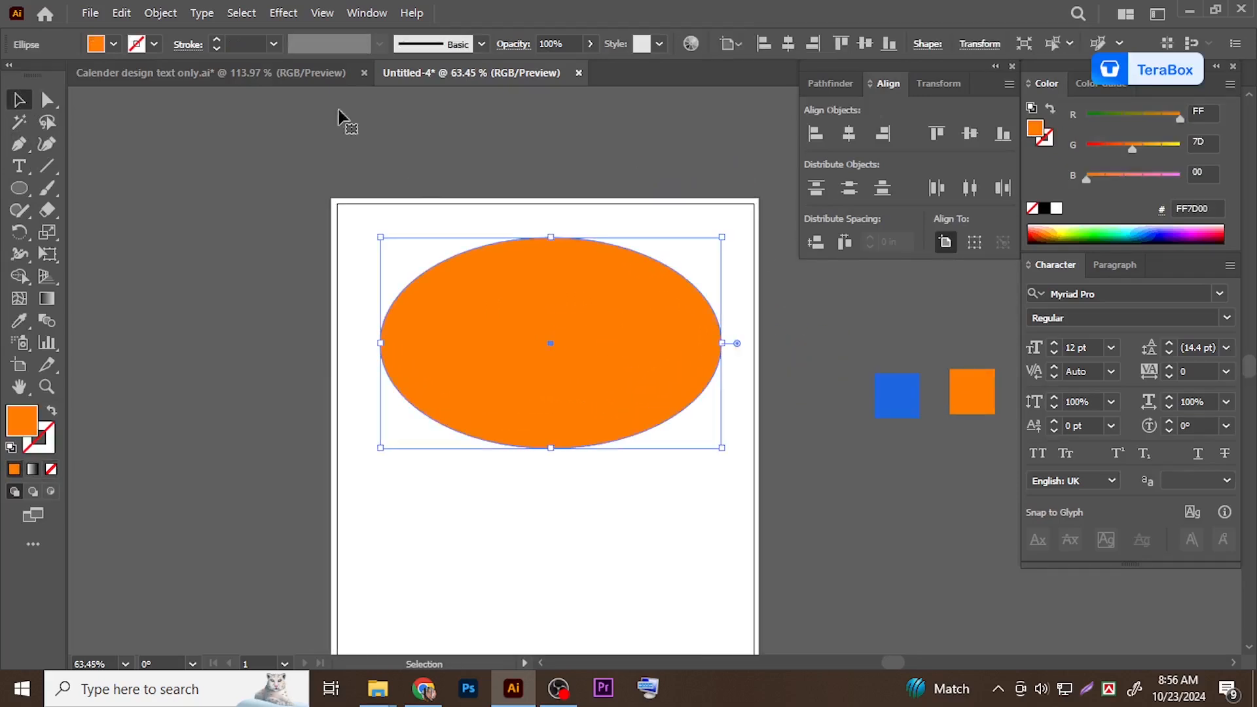
left_click(853, 136)
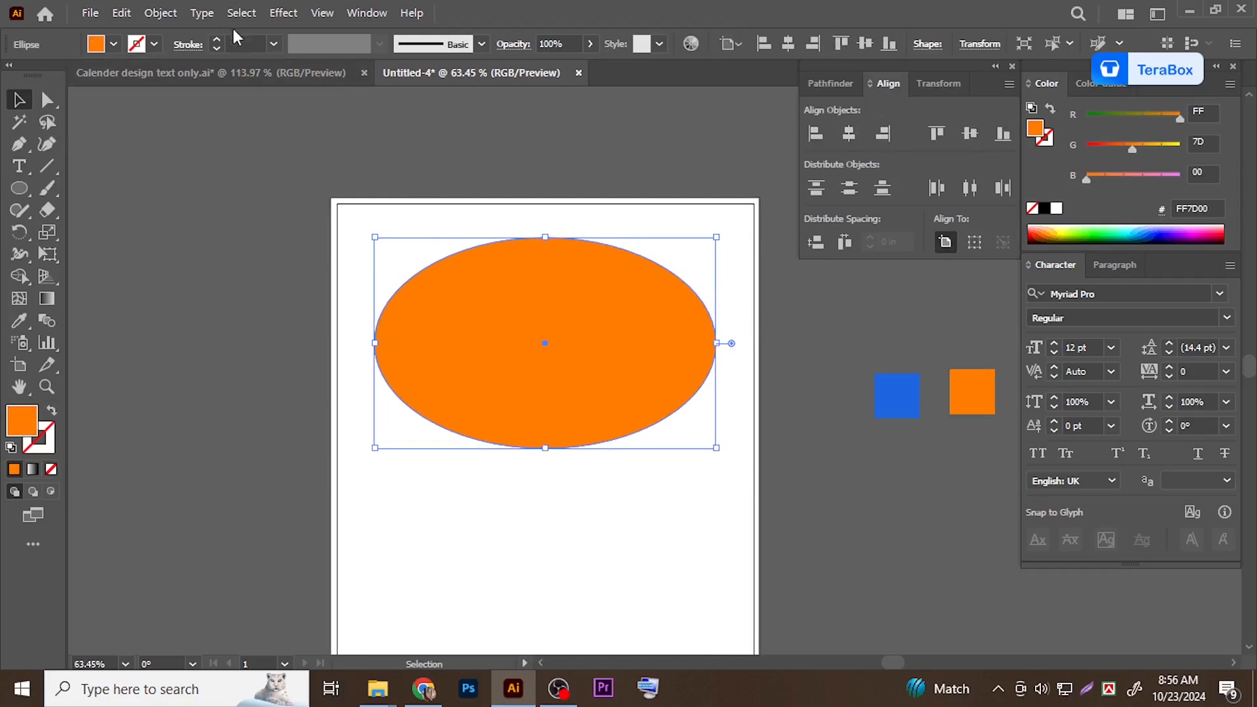
Apply a horizontal Arc warp with a bend of about -4% to the ellipse and expand its appearance
left_click(275, 14)
mouse_move(419, 252)
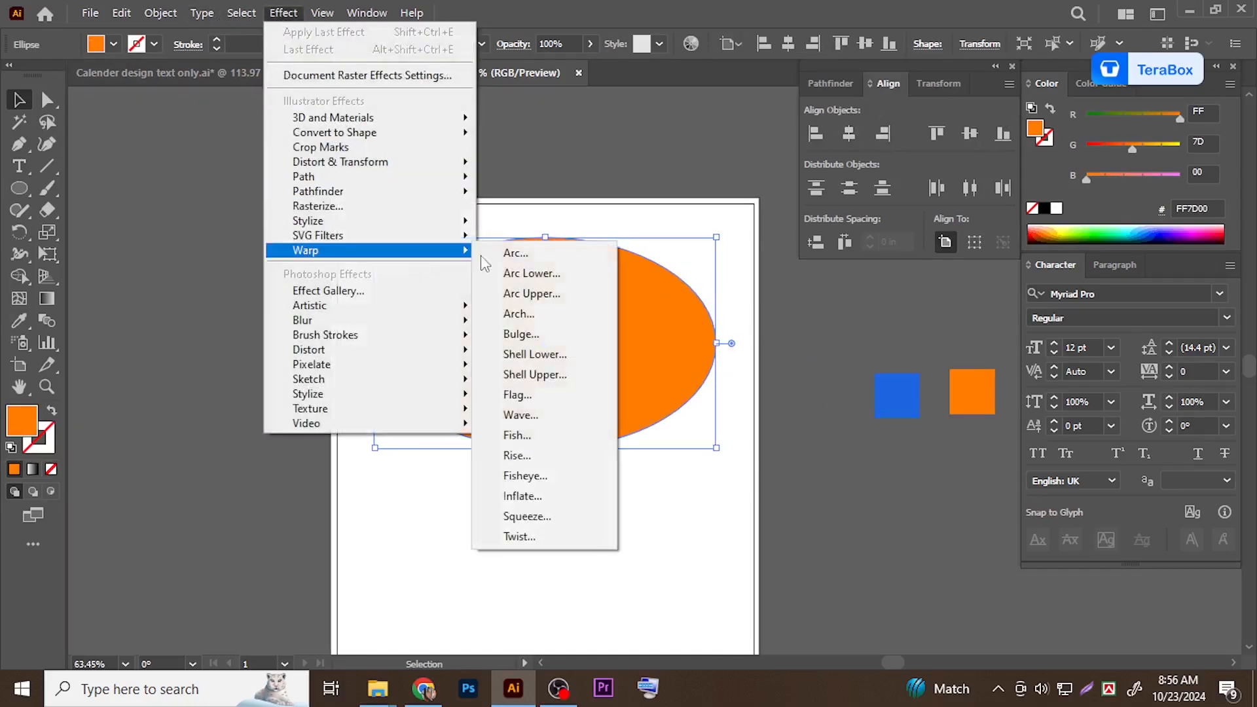
left_click(522, 254)
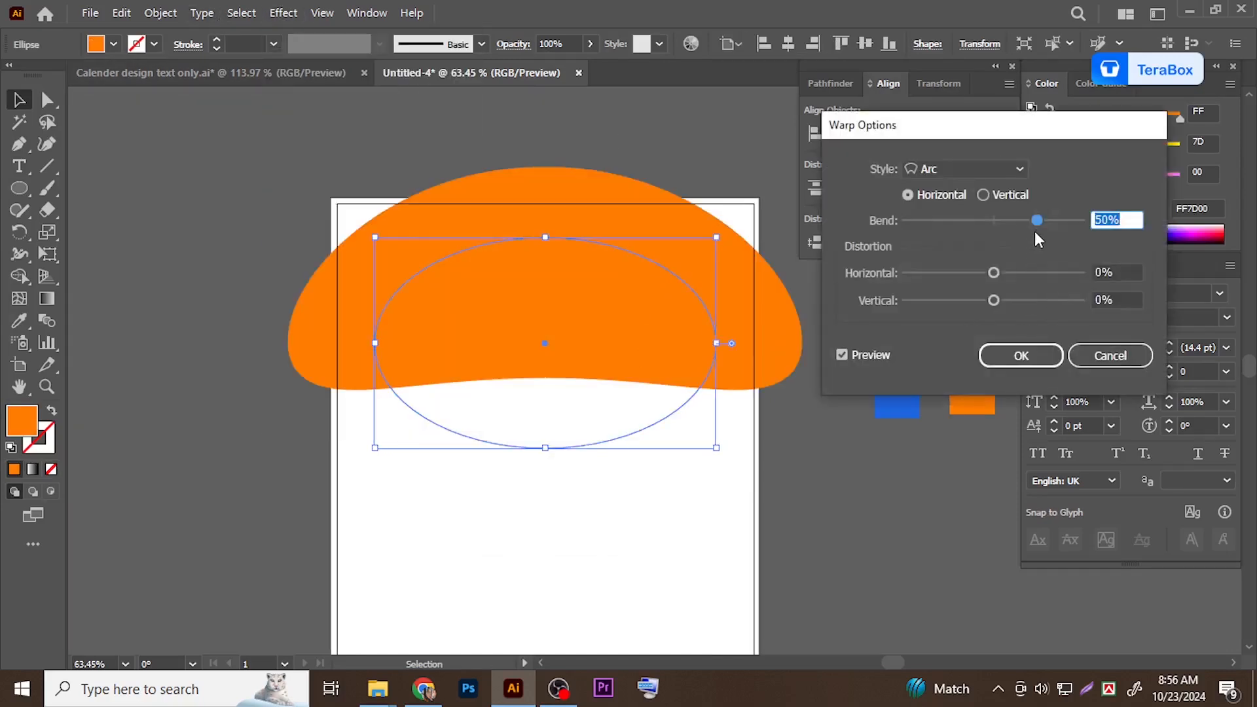
left_click_drag(1031, 220, 990, 222)
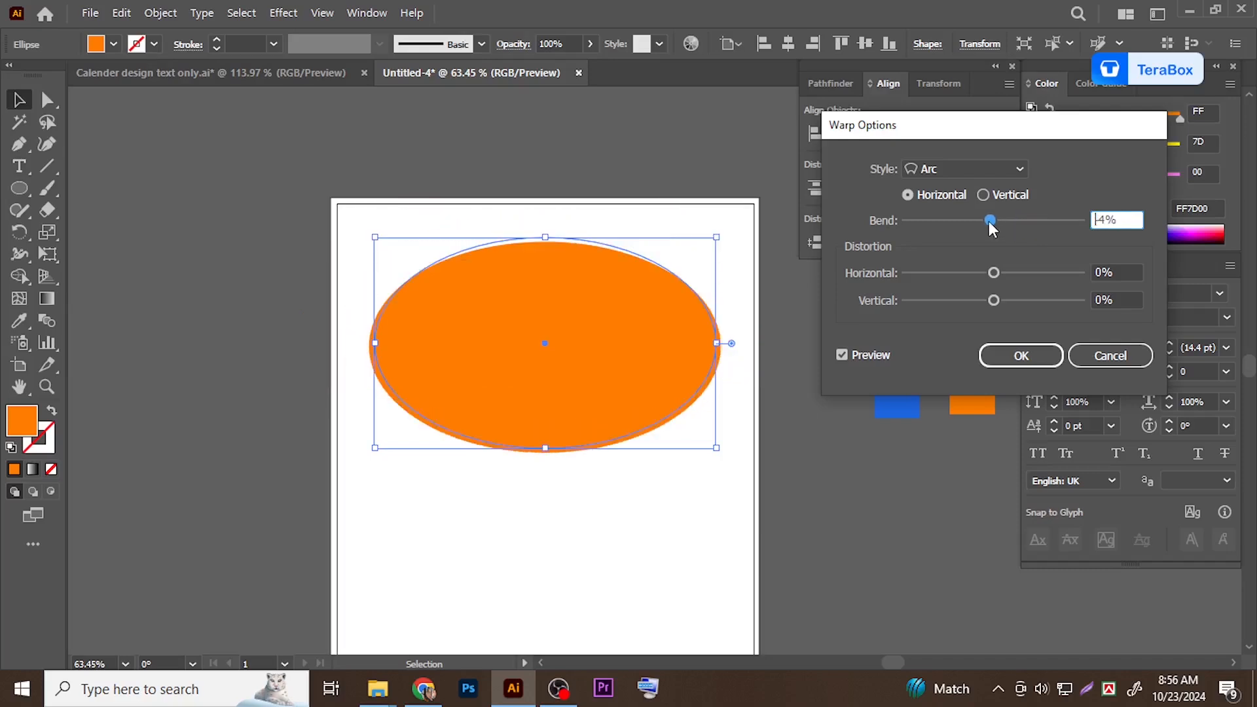
left_click(1019, 357)
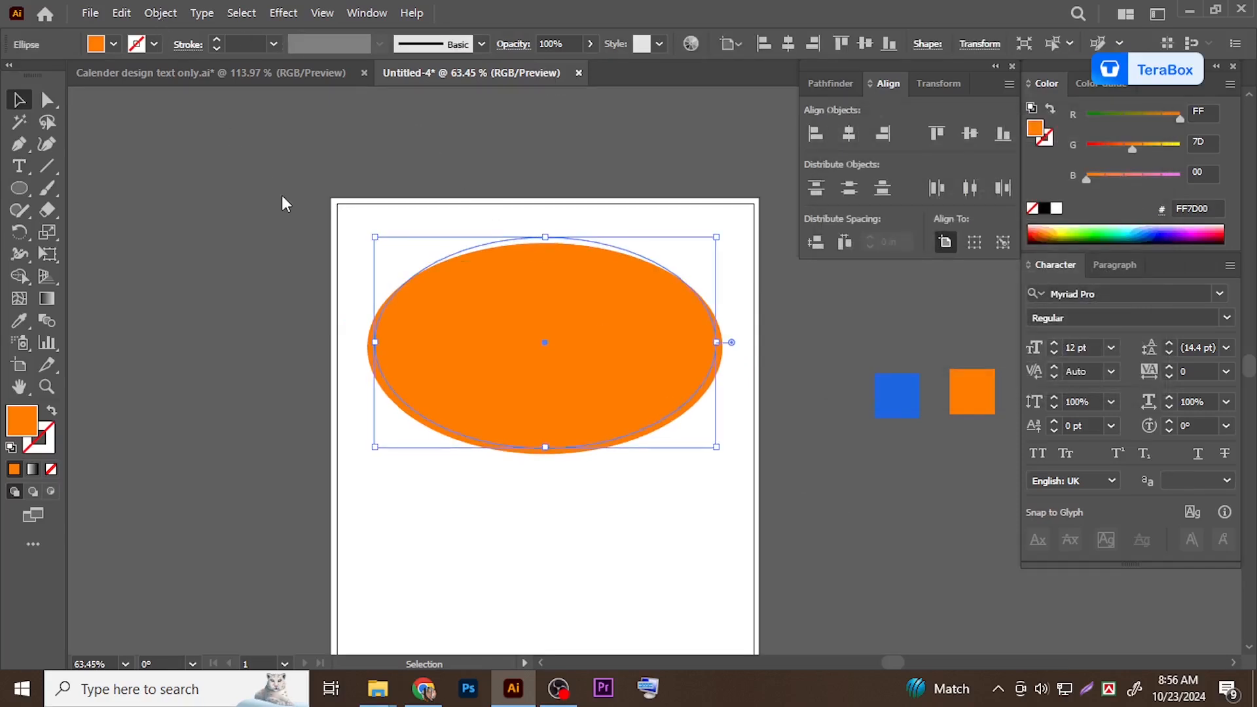
left_click(160, 14)
left_click(258, 279)
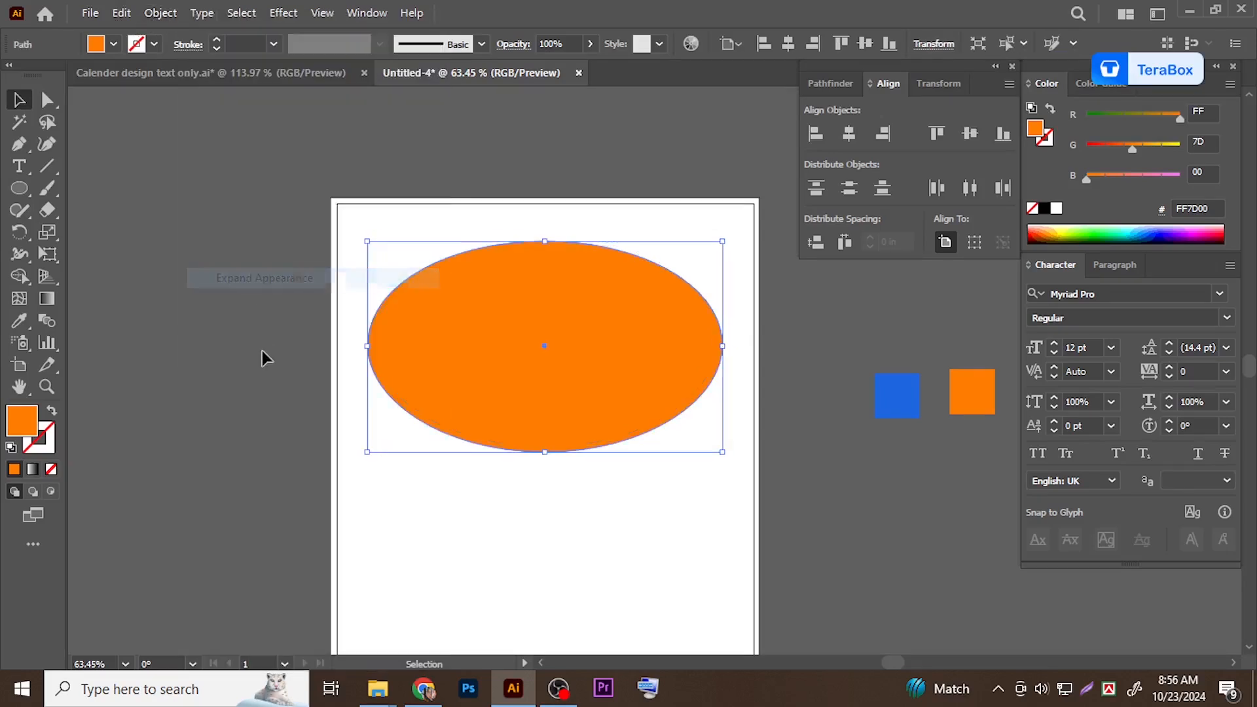
left_click(261, 351)
Make the orange ellipse slightly taller and slightly narrower about its centre
left_click_drag(612, 393, 561, 402)
left_click(560, 398)
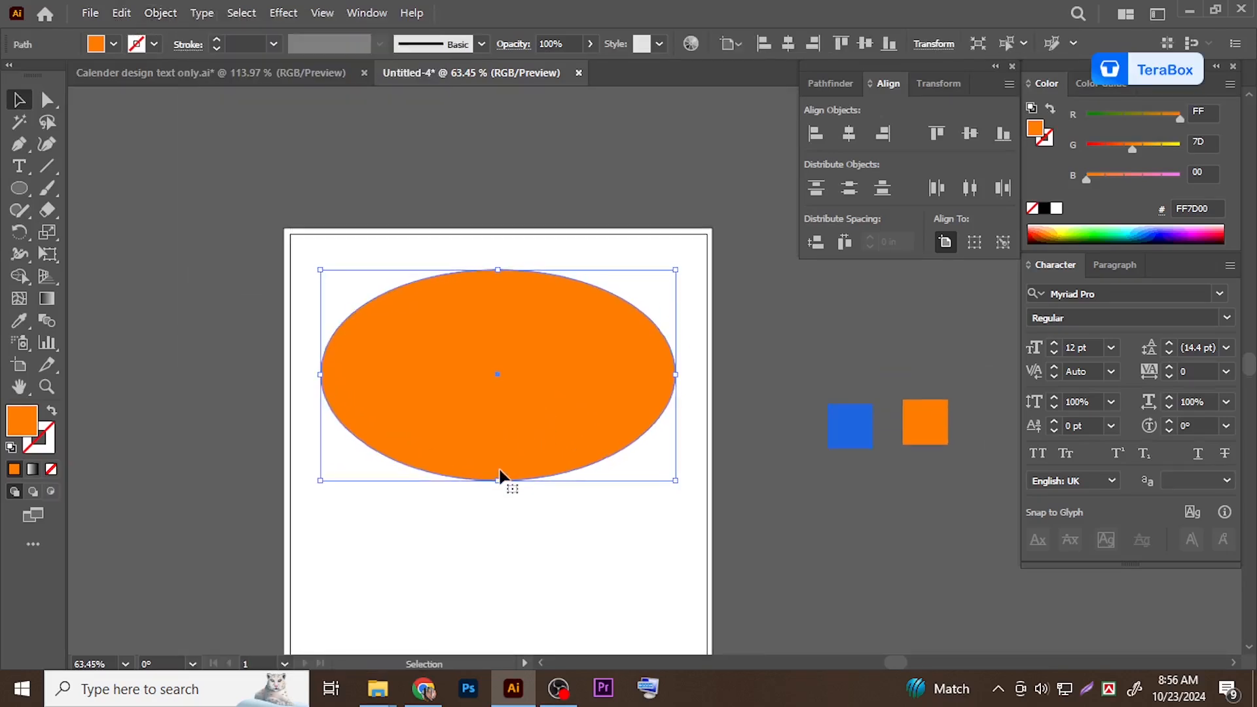
left_click_drag(499, 483, 497, 488)
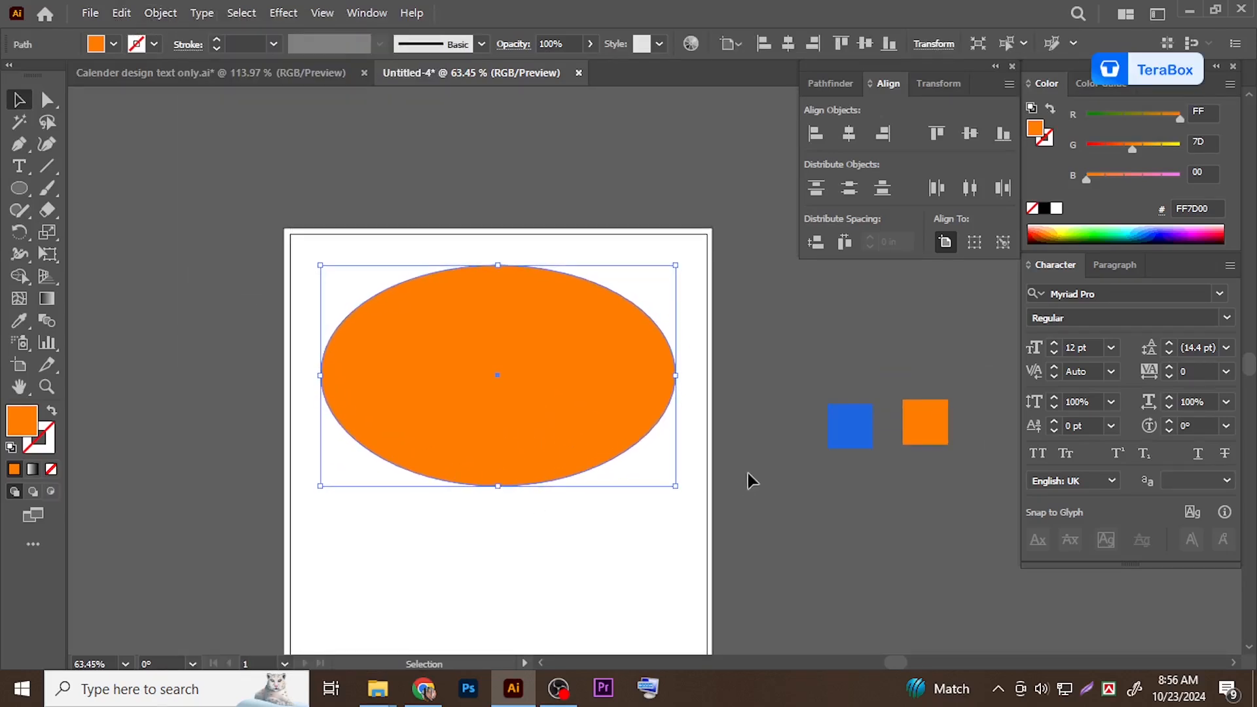
left_click(760, 429)
left_click_drag(526, 411, 539, 357)
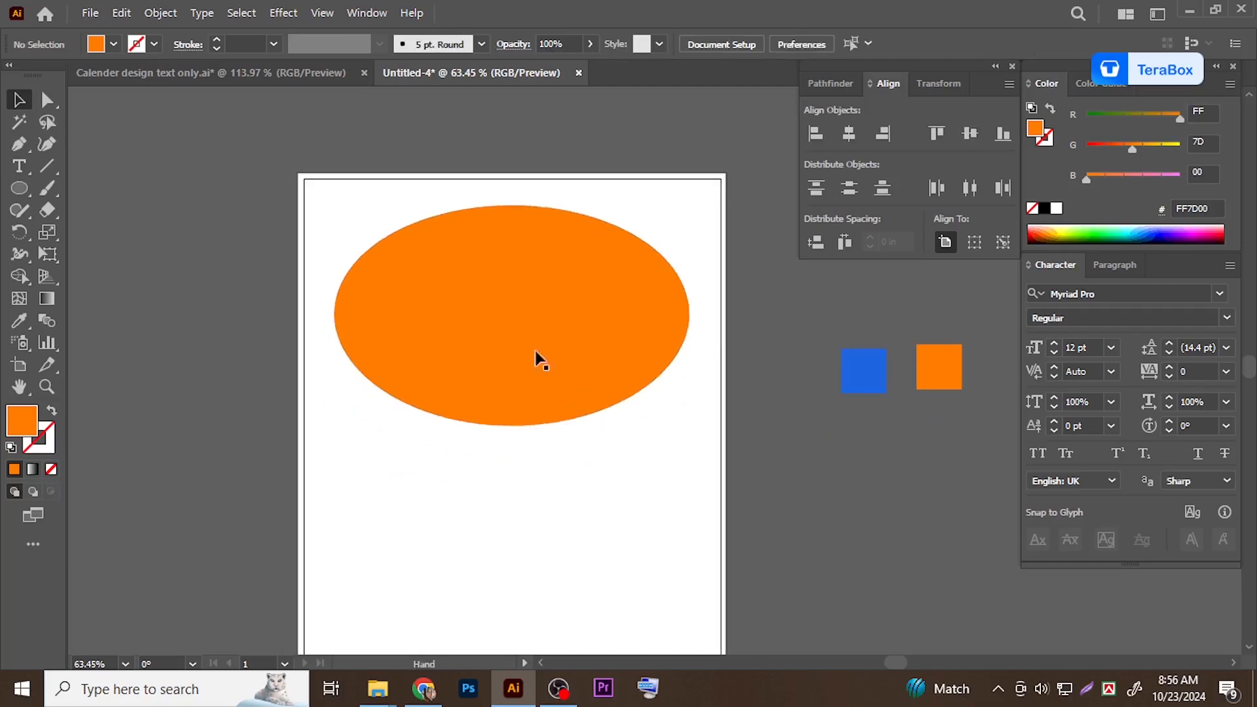
left_click(352, 353)
left_click_drag(338, 318, 342, 322)
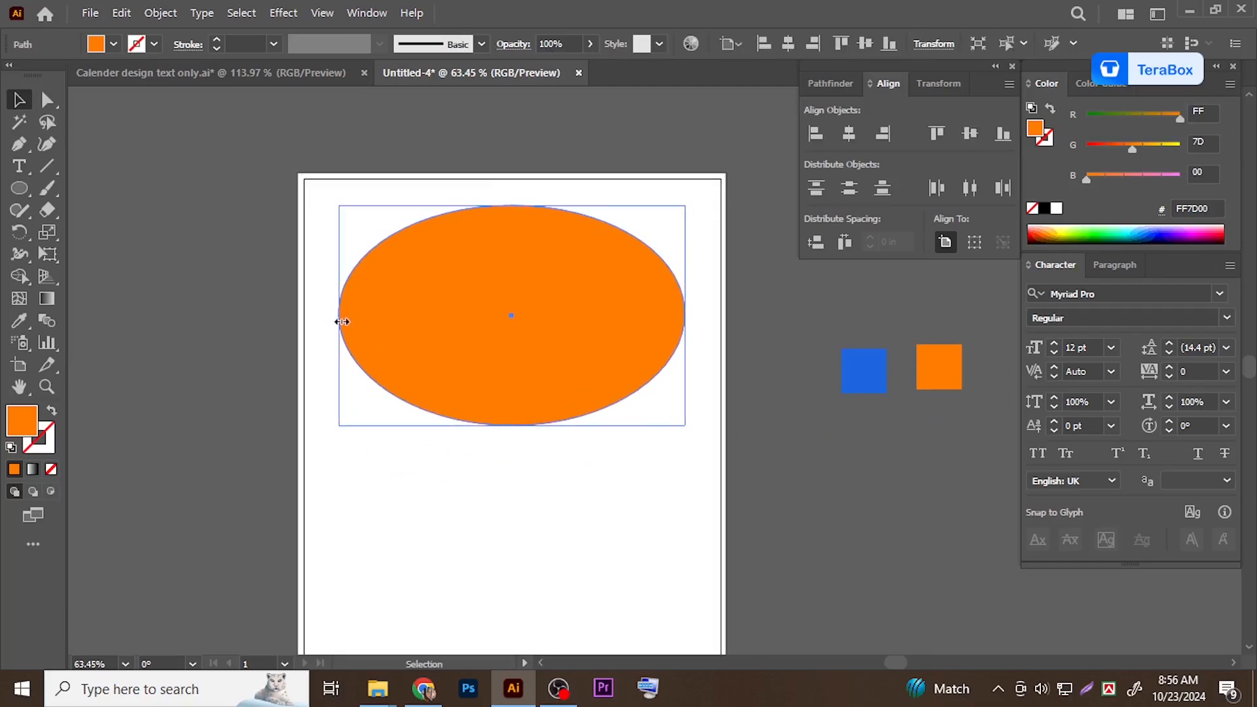
left_click(120, 294)
scroll(395, 367, "up", 1)
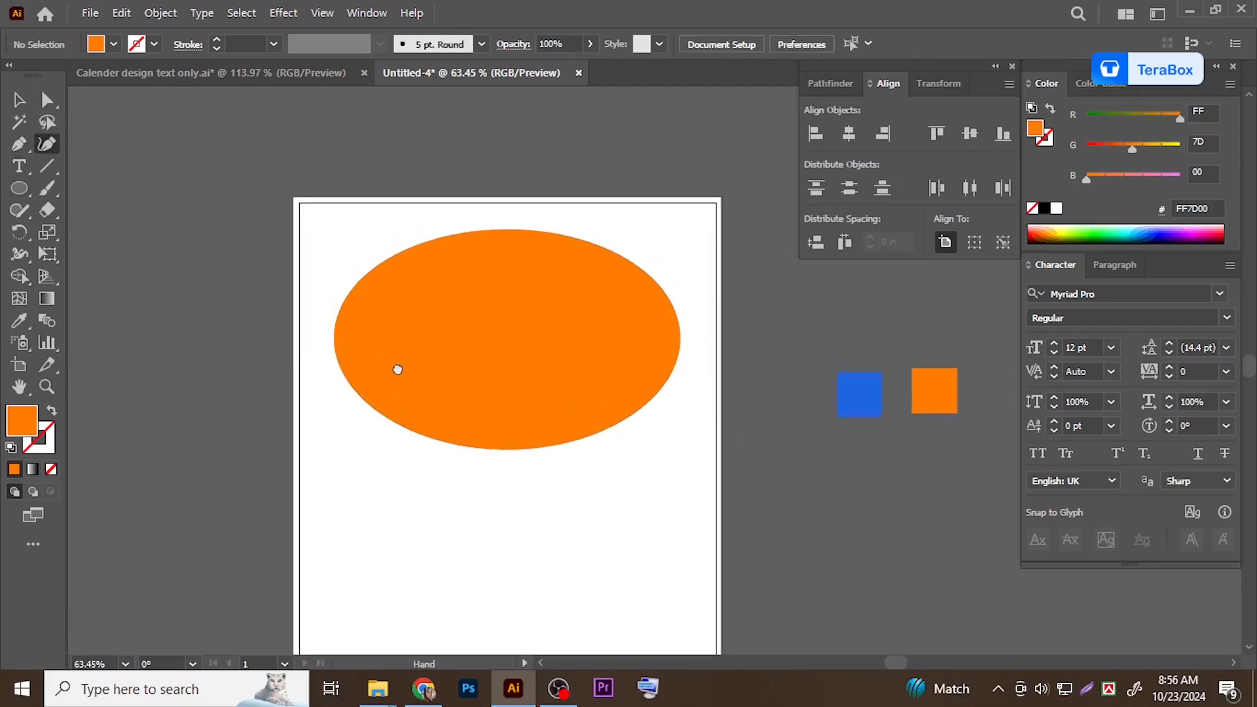
left_click(273, 291)
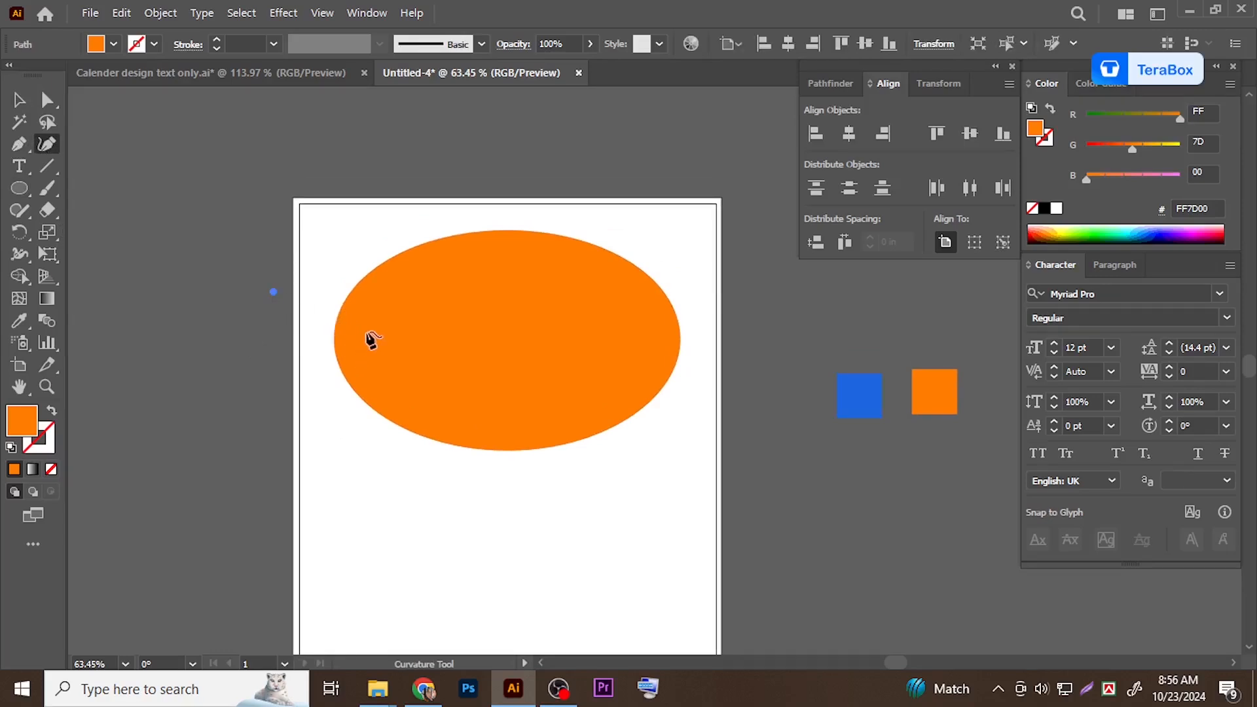
key("Escape")
key("ctrl+z")
left_click(262, 305)
left_click(477, 291)
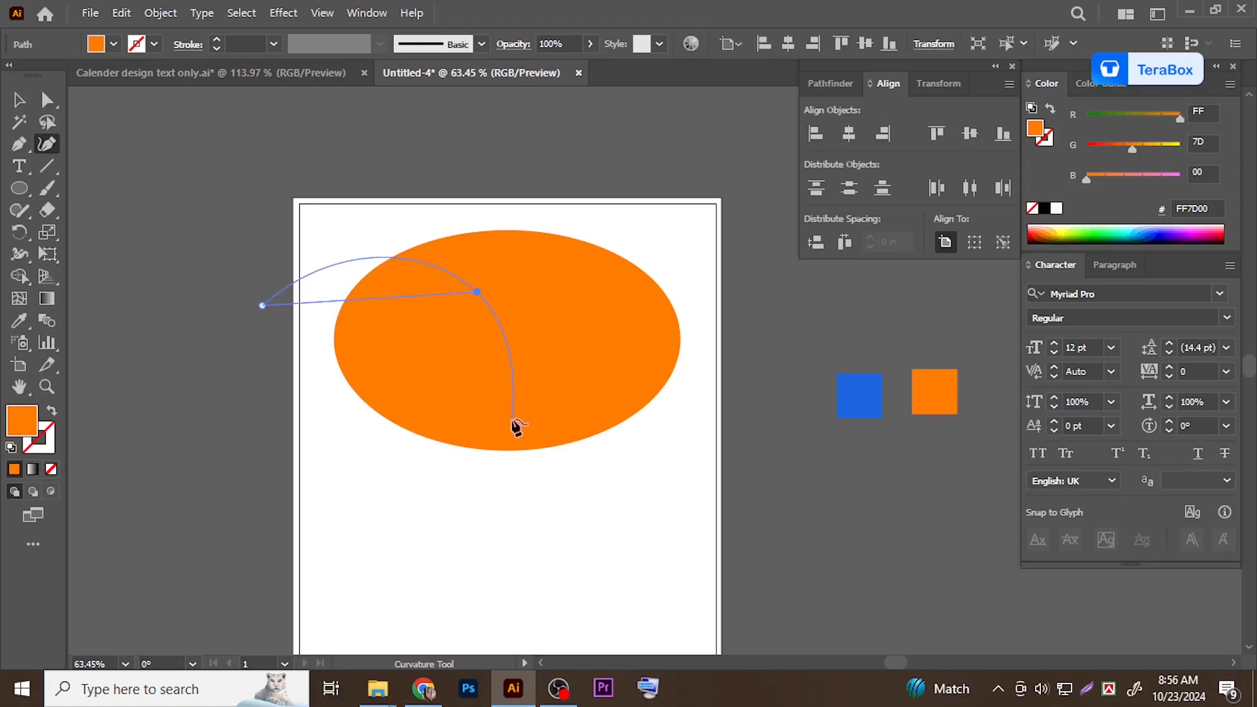
left_click(531, 463)
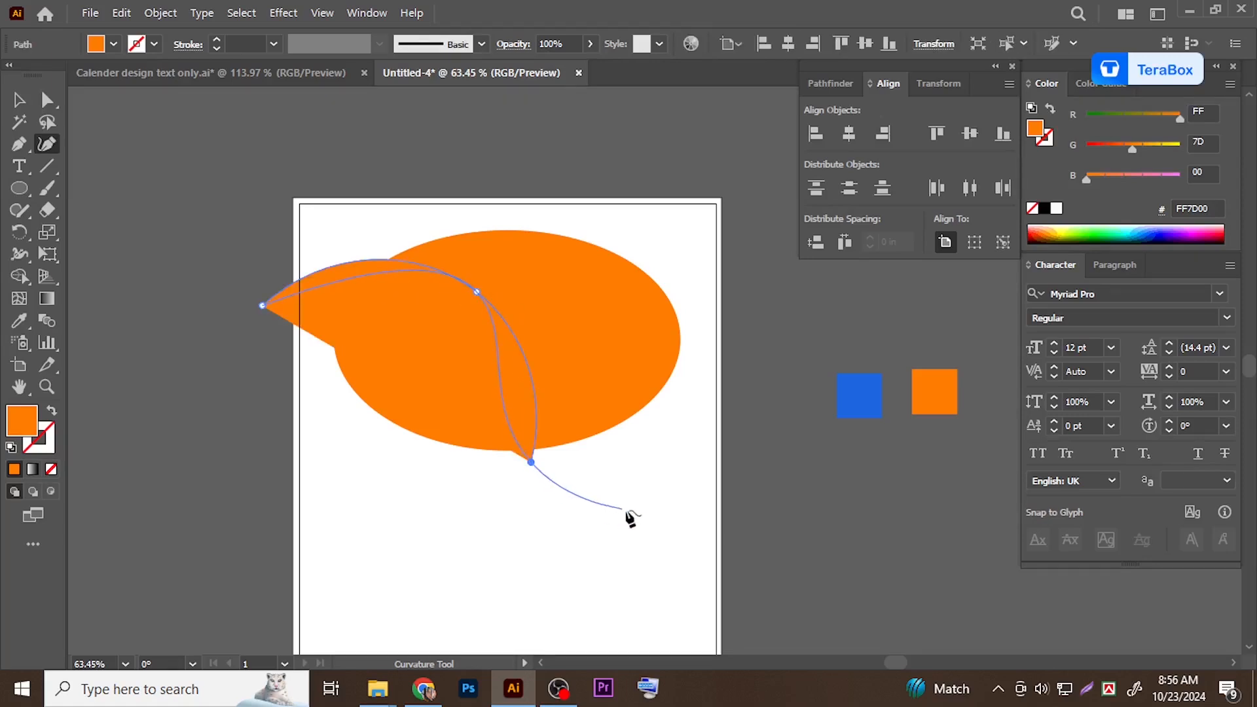
key("Escape")
key("ctrl+z")
key("ctrl+z")
key("ctrl+z")
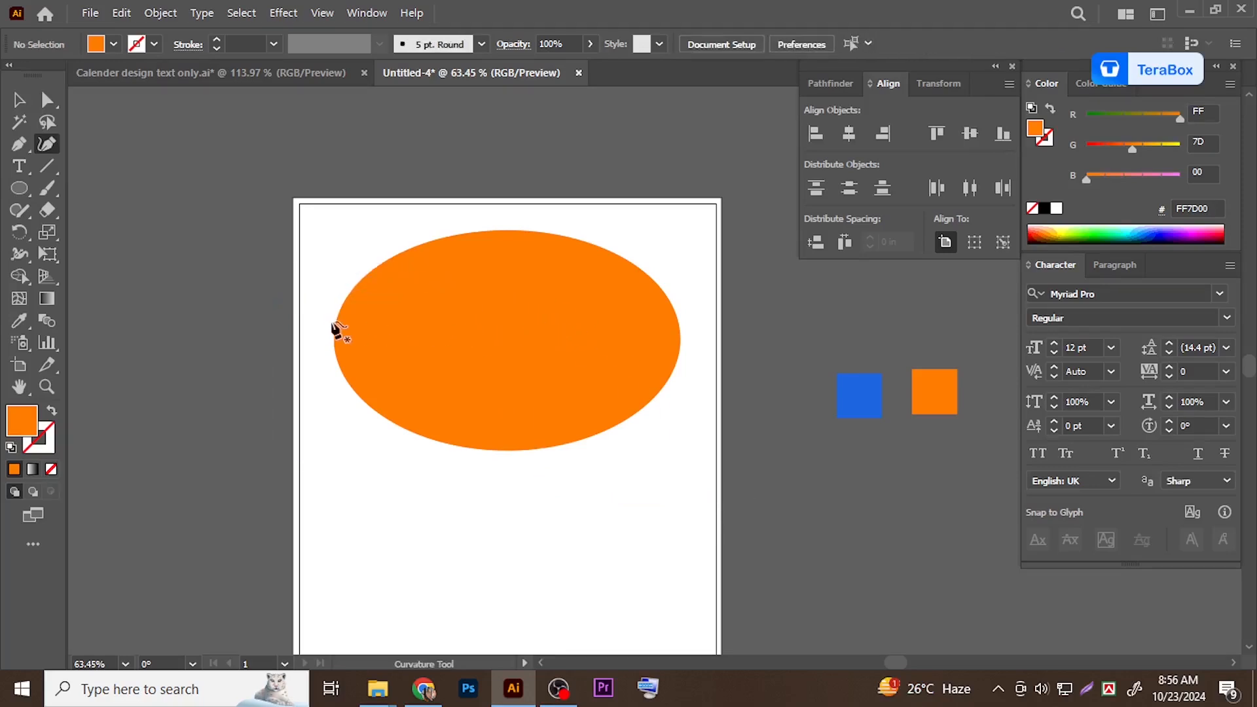
Draw a closed shape with the Curvature tool, running an S-curve through the ellipse and looping around above the artboard
left_click(266, 300)
left_click(518, 284)
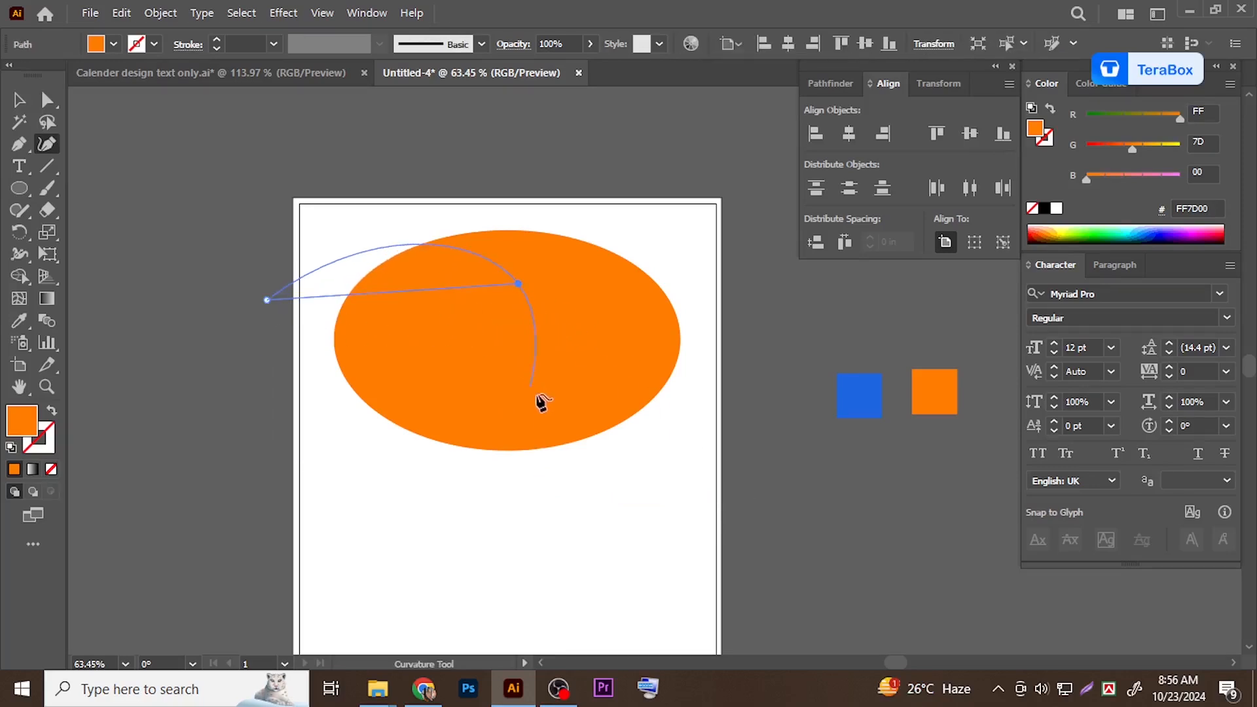
left_click(566, 424)
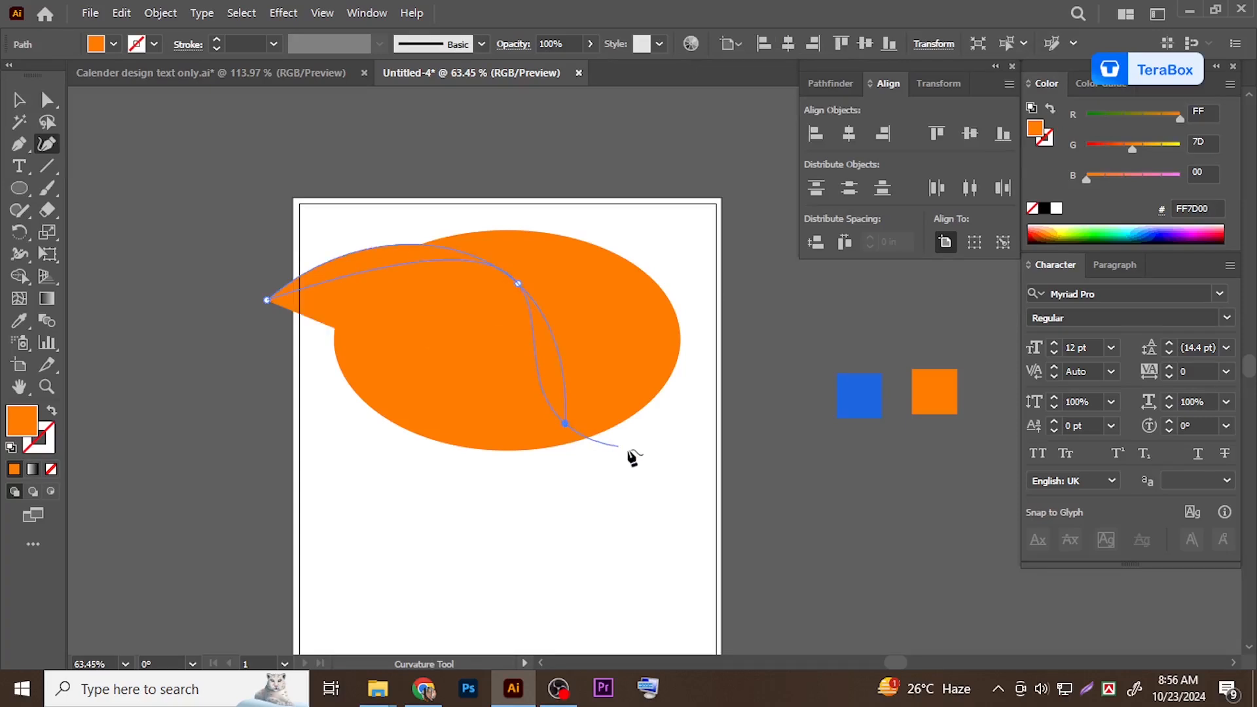
left_click(729, 453)
left_click(745, 440)
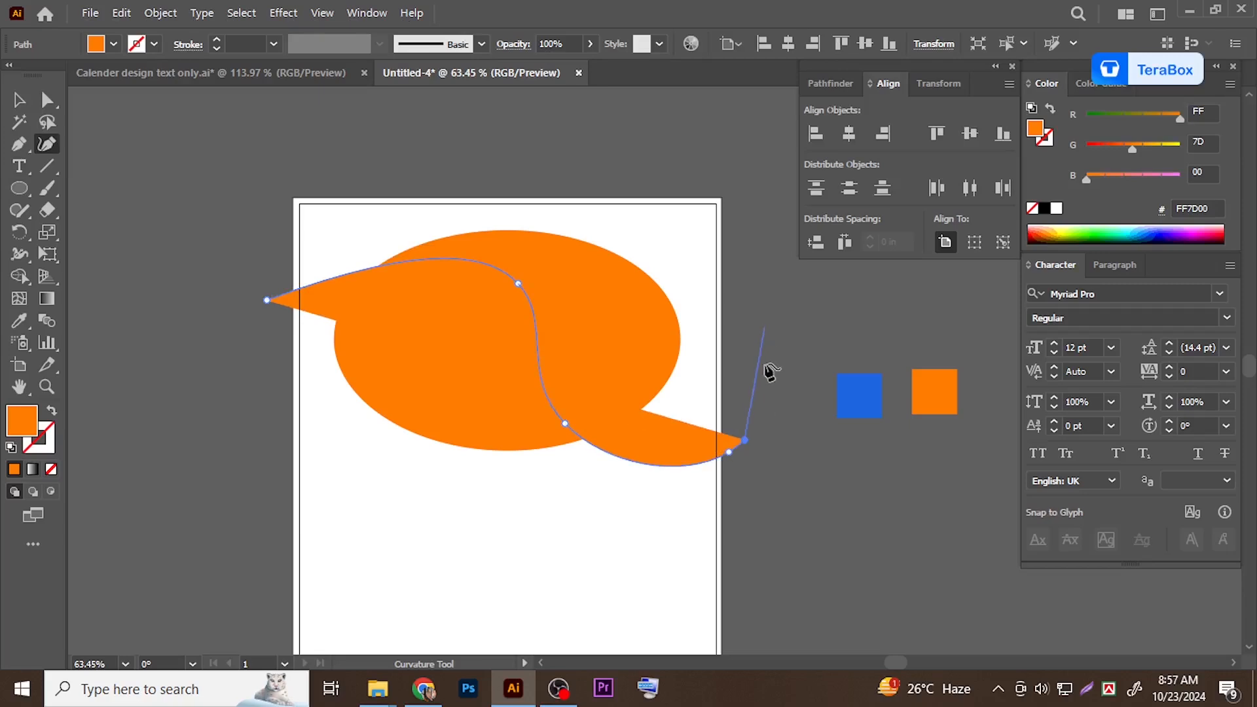
key("ctrl+z")
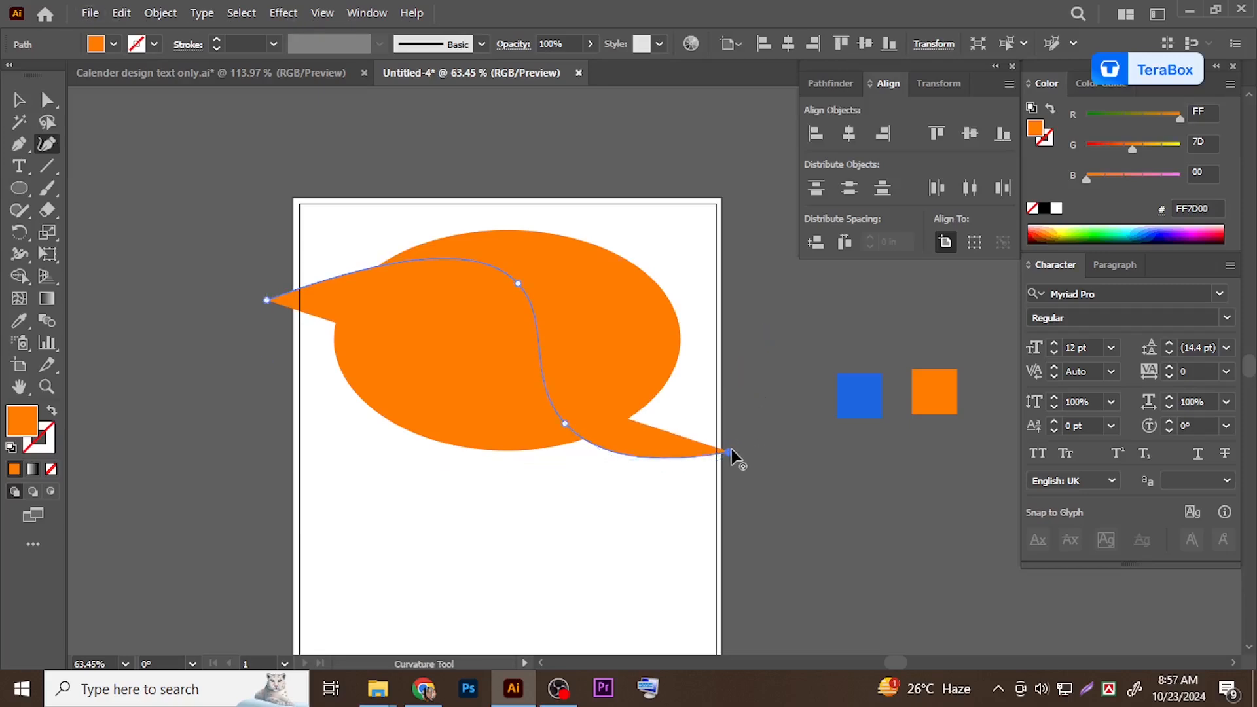
left_click(754, 230)
left_click(719, 120)
left_click(181, 143)
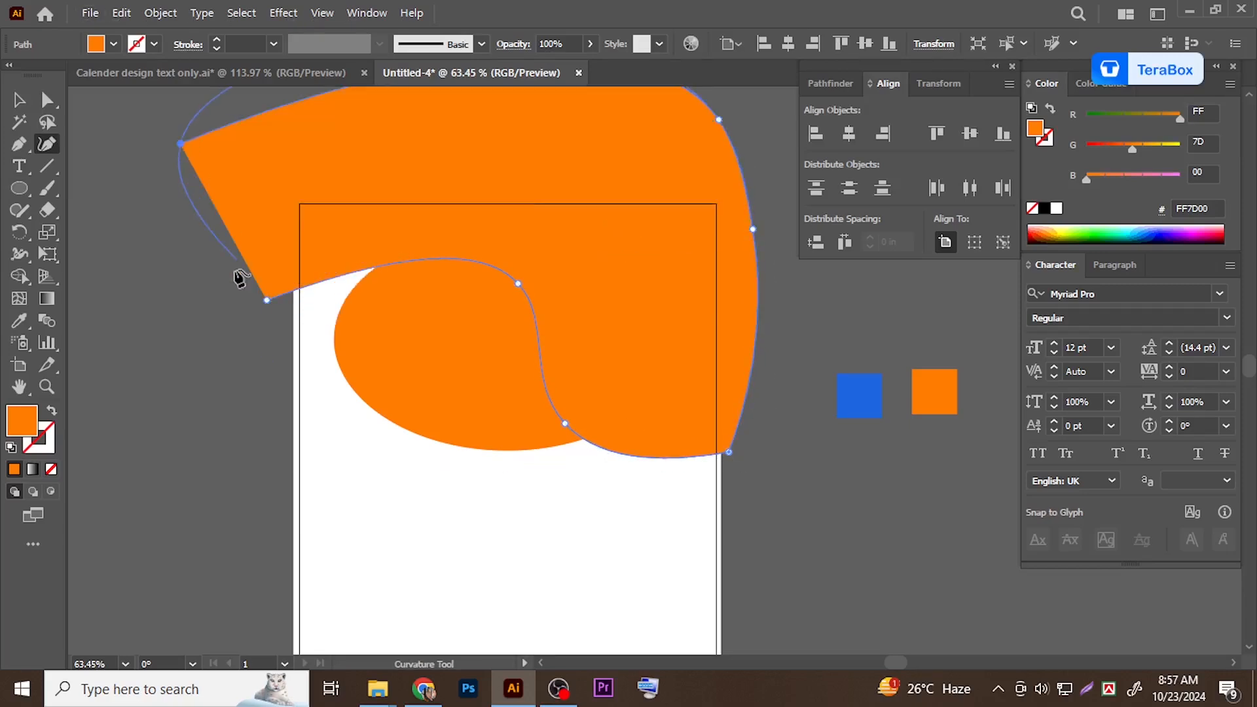
left_click(267, 300)
Swap fill and stroke on the ellipse and the curved shape, giving both orange outlines without a fill
left_click(19, 100)
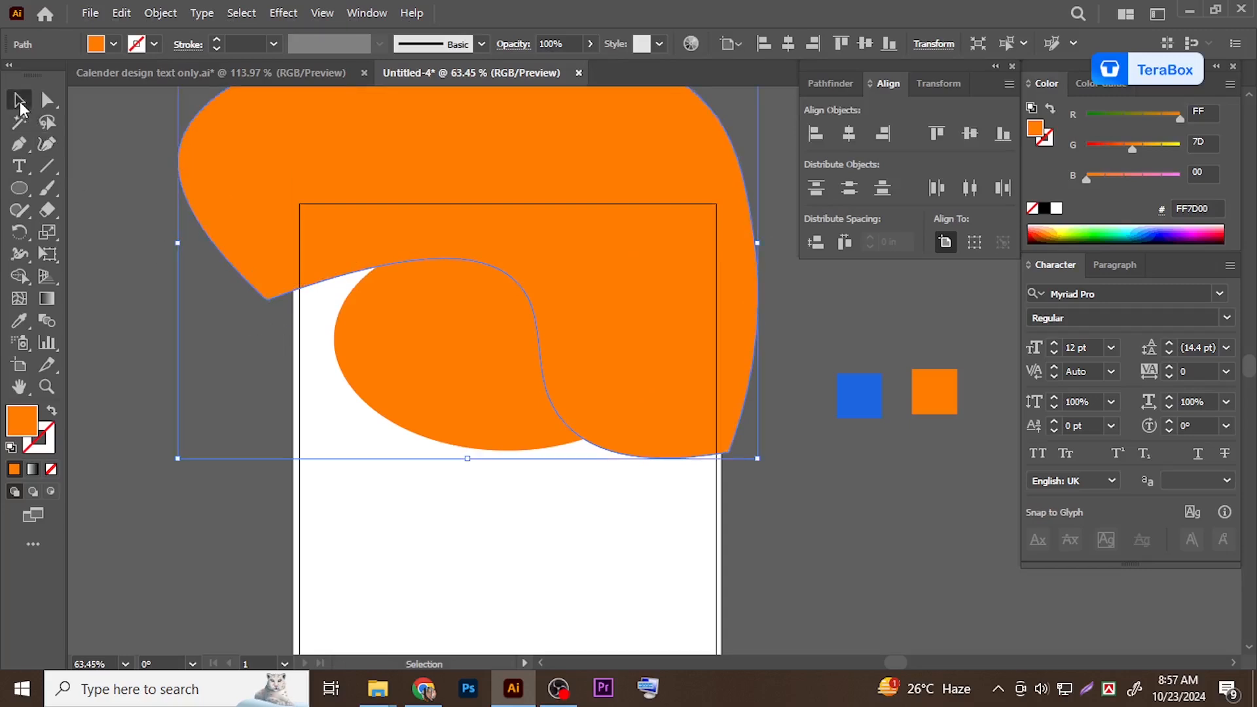
left_click_drag(456, 404, 427, 396)
left_click_drag(707, 472, 167, 420)
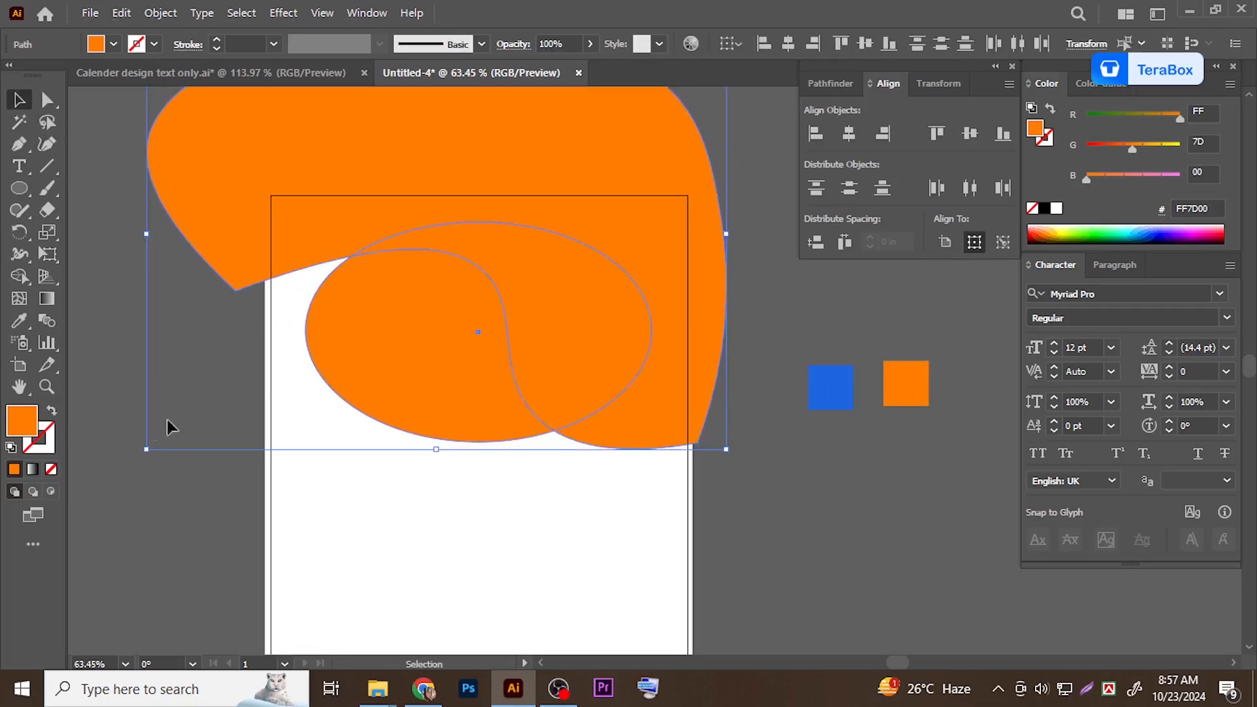
left_click(52, 411)
left_click(587, 450)
scroll(615, 443, "up", 2)
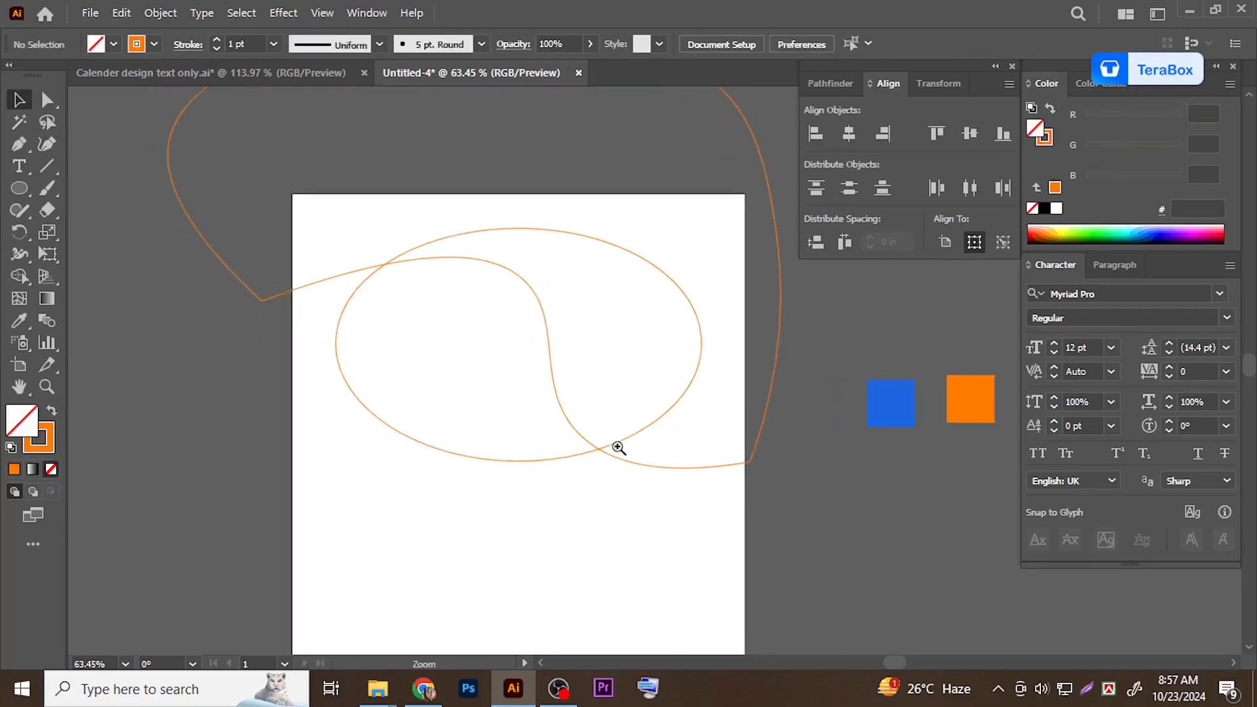
Offset the curved shape's path slightly outward to add a larger parallel outline around it
left_click(632, 470)
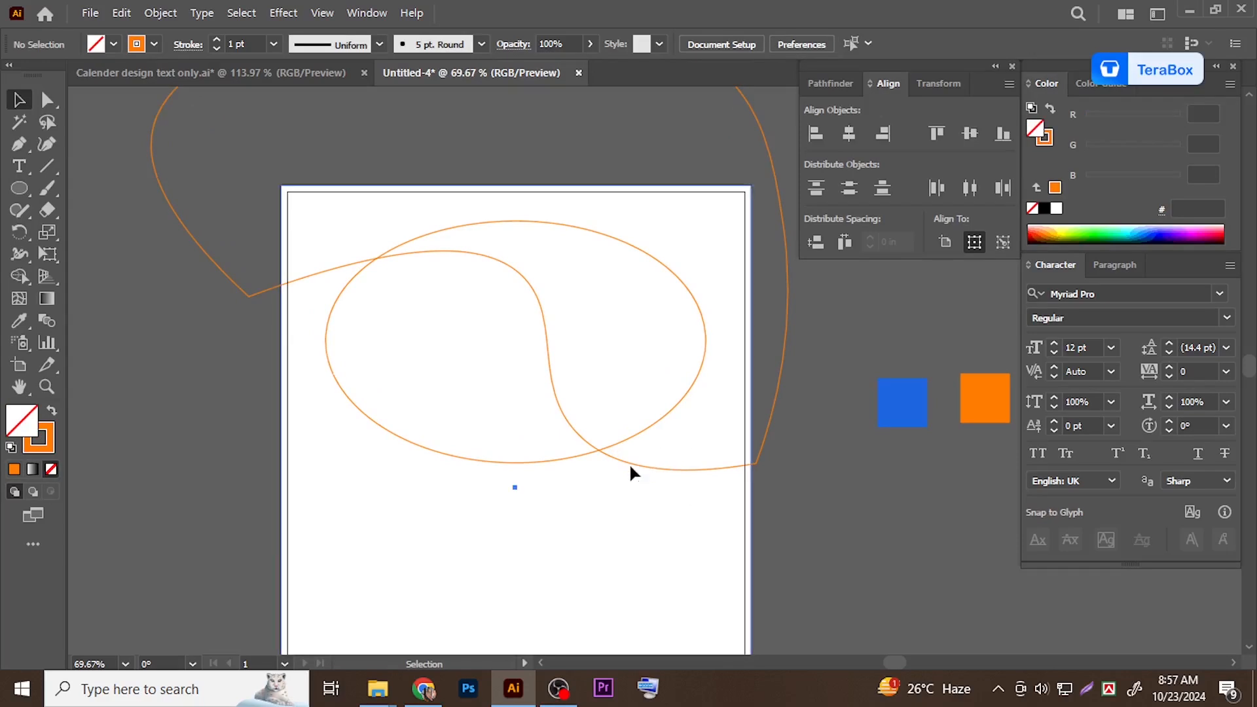
left_click(812, 420)
left_click(769, 390)
left_click(161, 13)
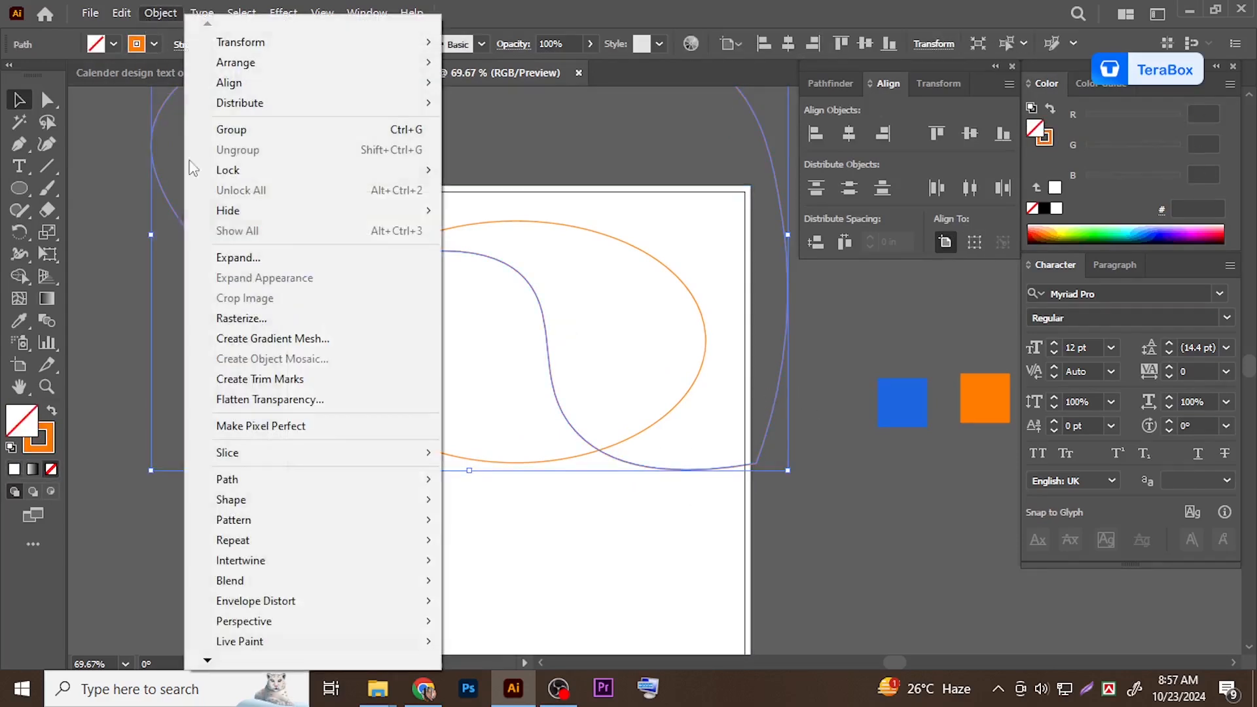
mouse_move(242, 483)
left_click(509, 302)
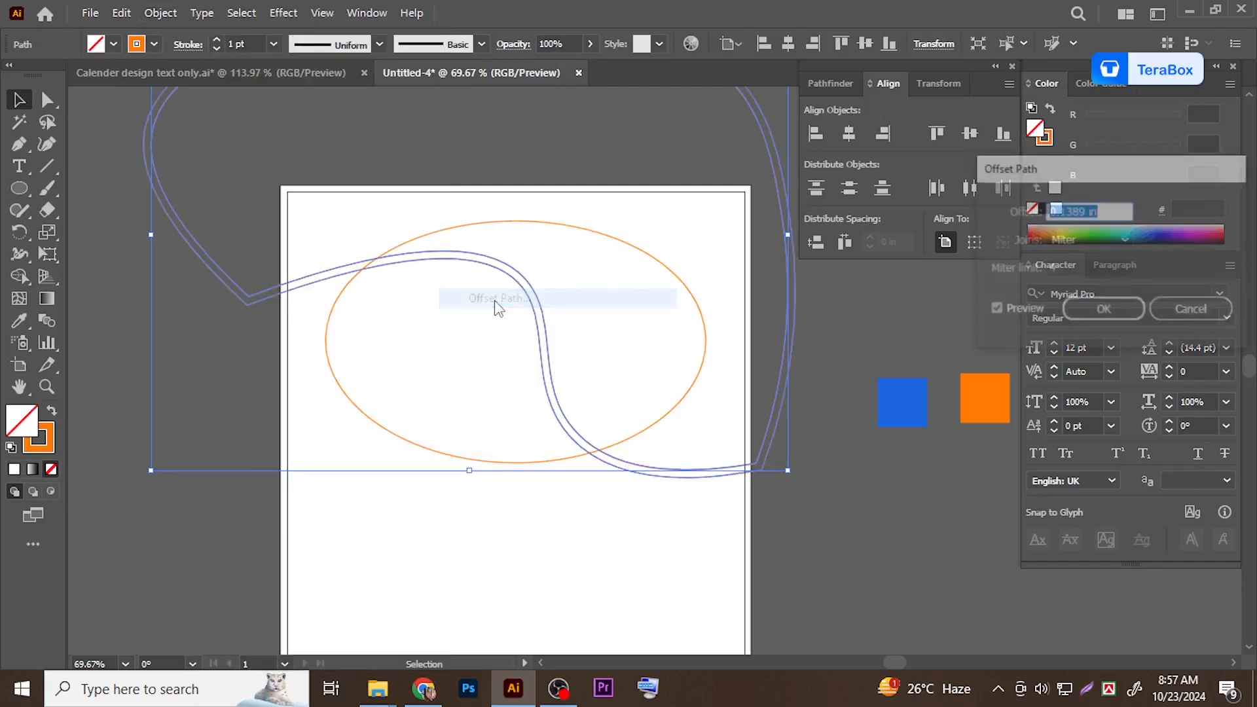
scroll(1074, 212, "down", 1)
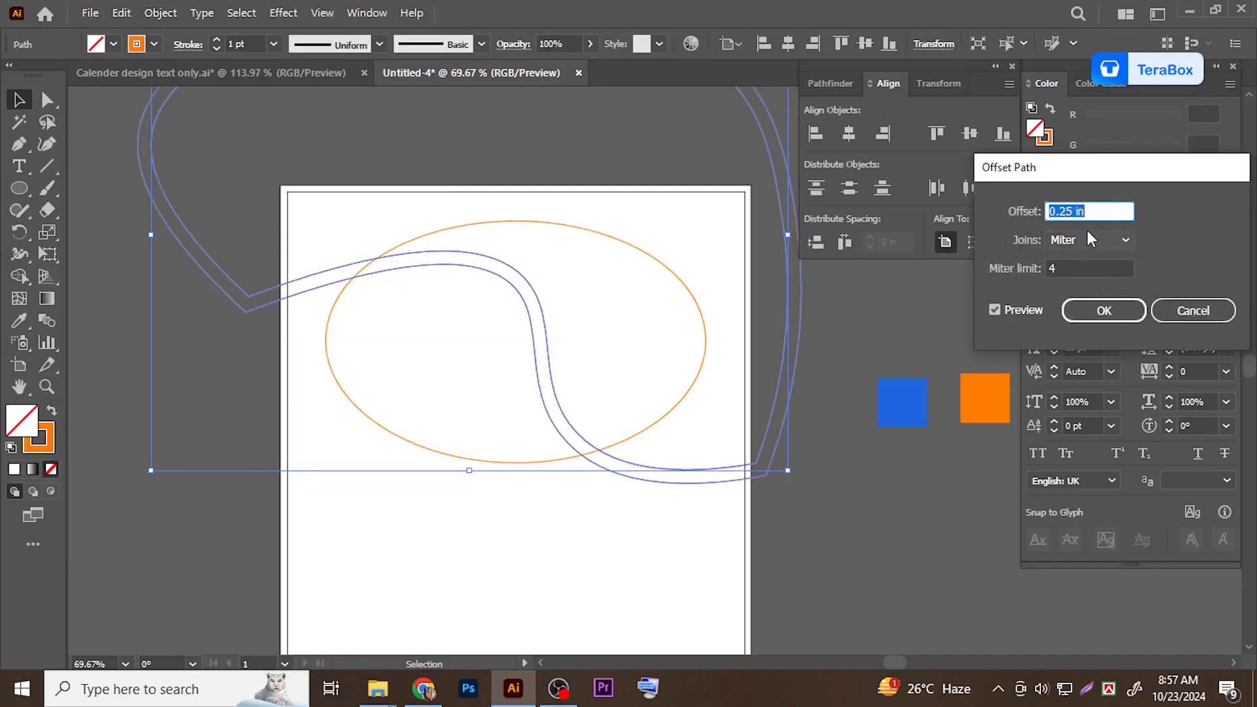
left_click(1104, 310)
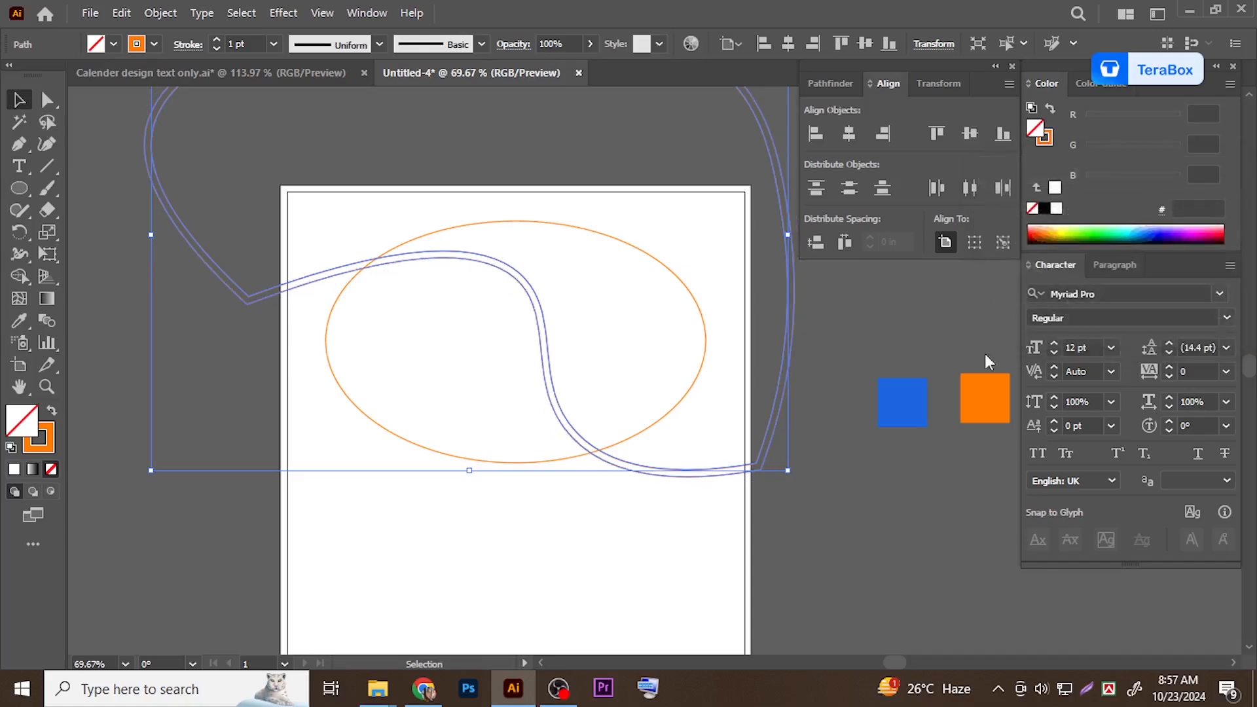
left_click(862, 450)
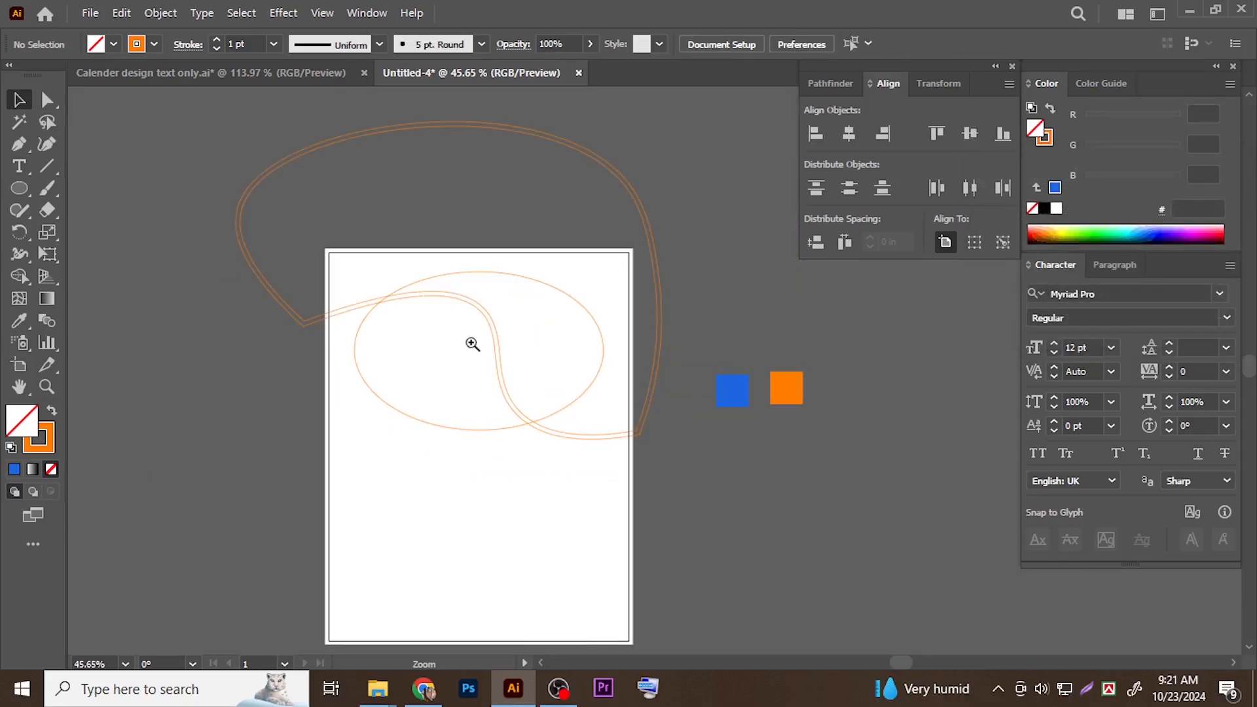
Offset the original curved shape's path inward by -0.125 in with Miter joins to add a third parallel outline
left_click_drag(472, 343, 535, 392)
left_click(509, 371)
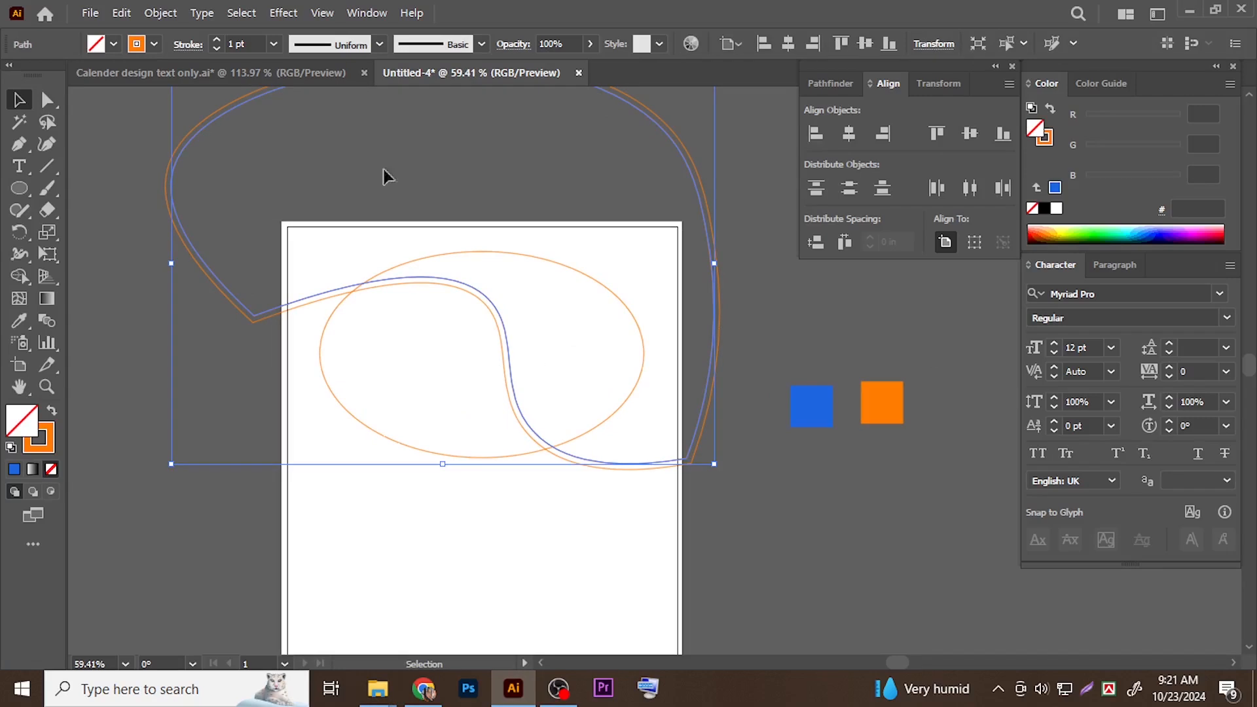
left_click(160, 12)
mouse_move(222, 494)
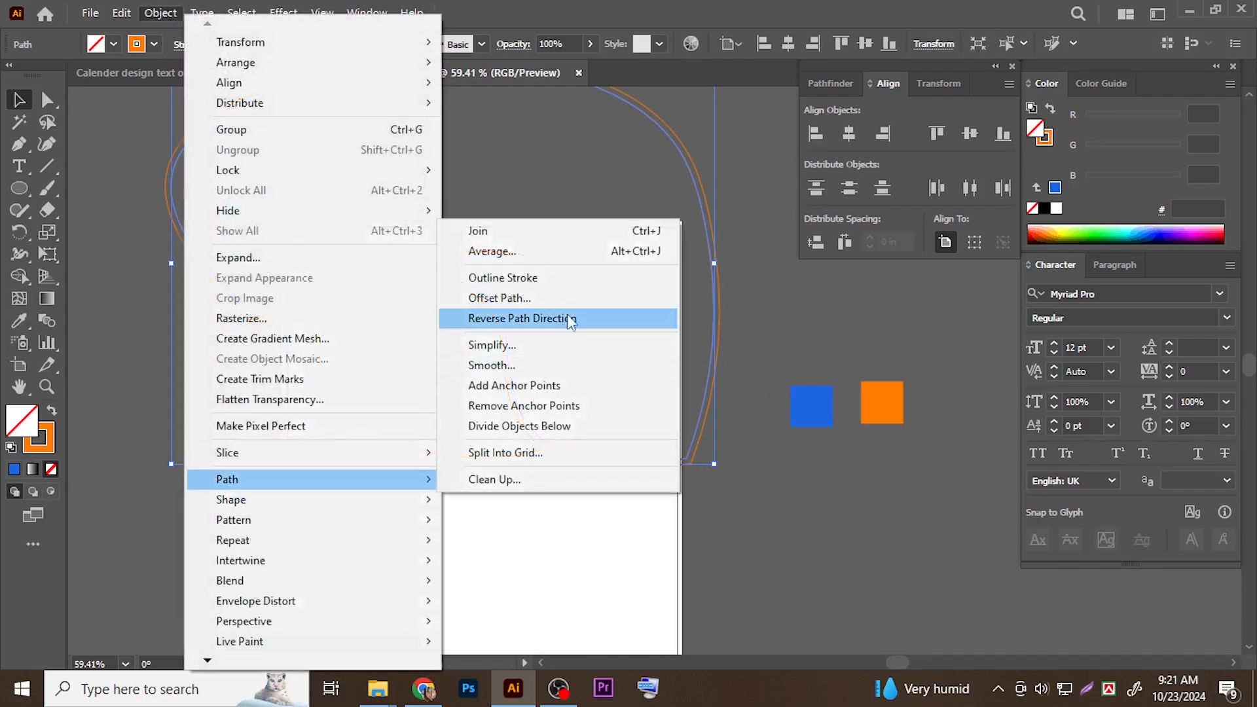
left_click(564, 293)
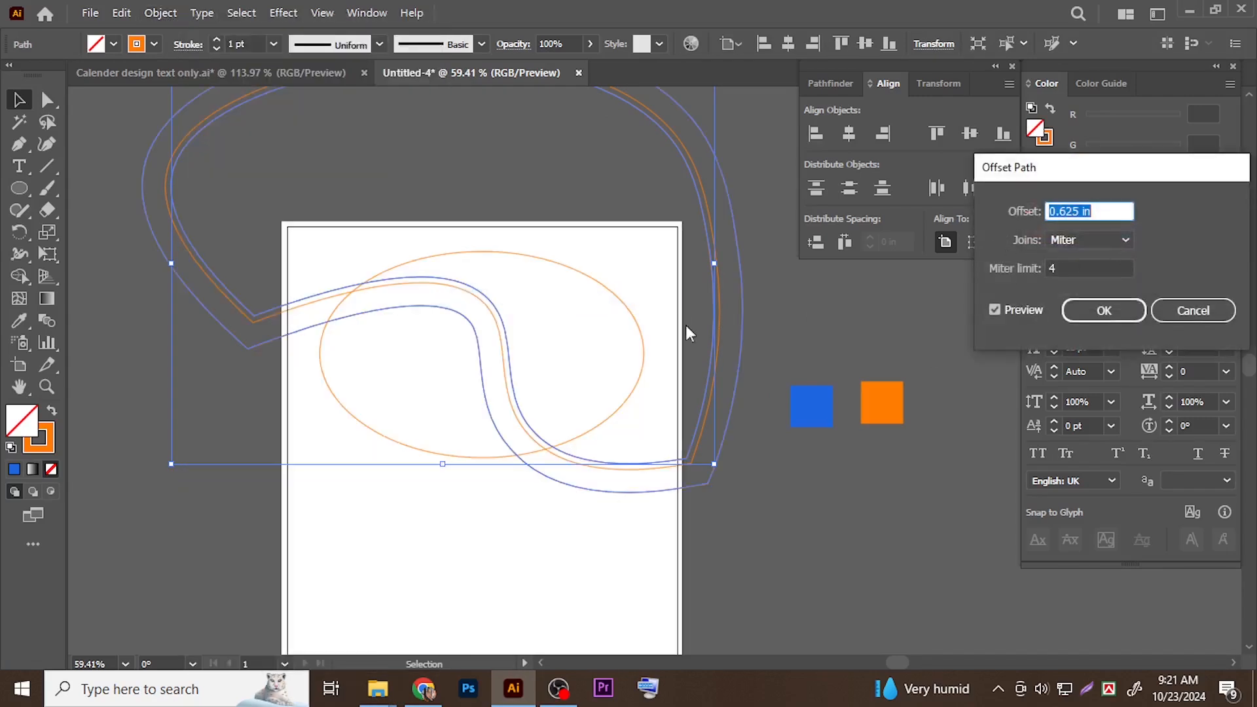
key("Down")
key("Down")
key("Down")
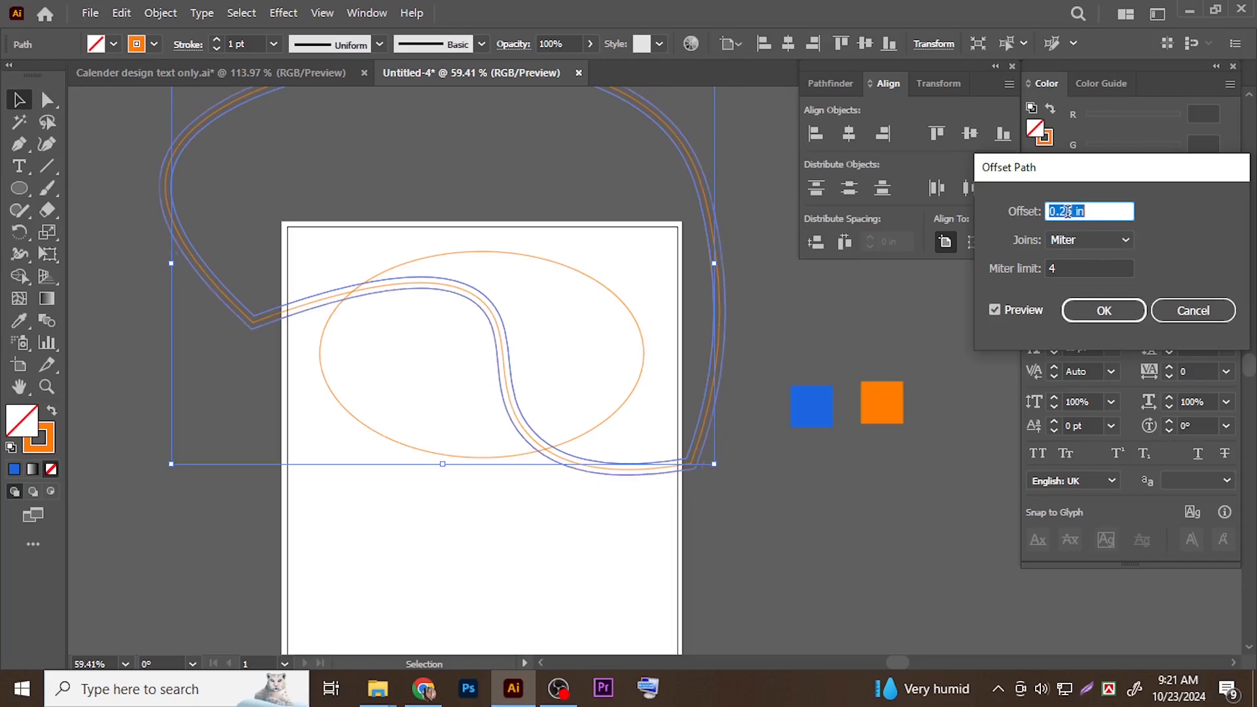
type("-")
left_click(996, 311)
left_click(996, 310)
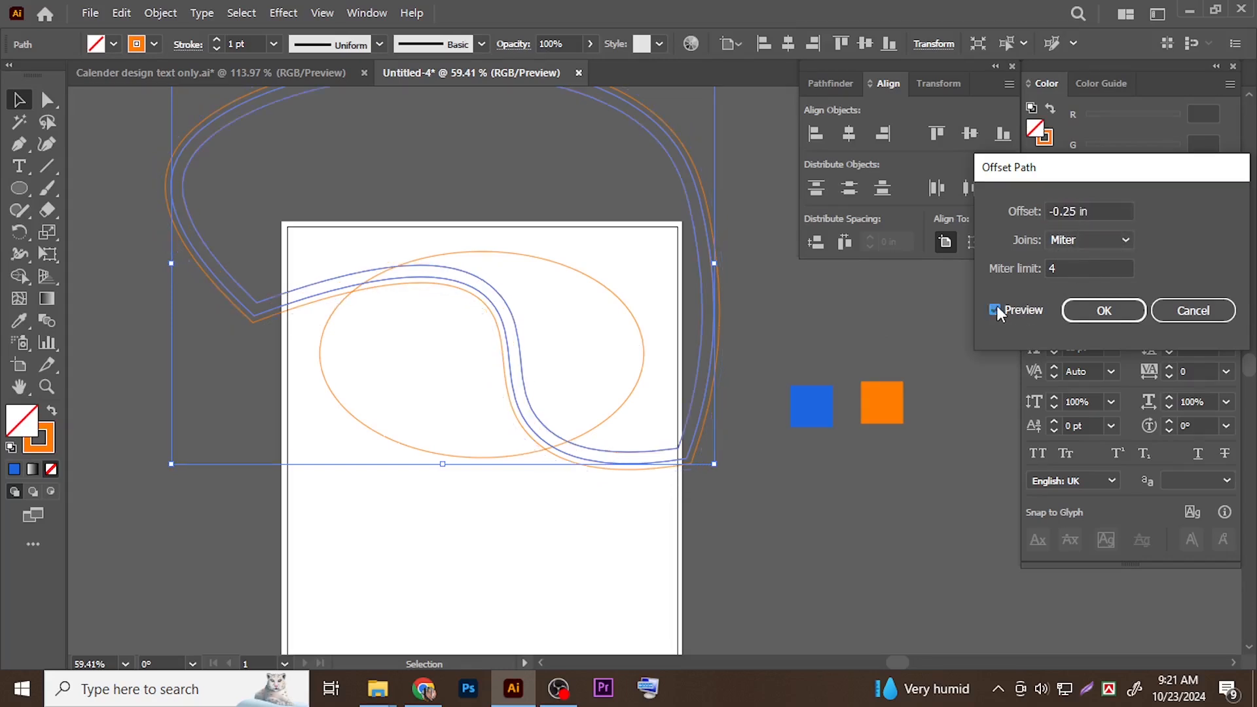
double_click(1067, 209)
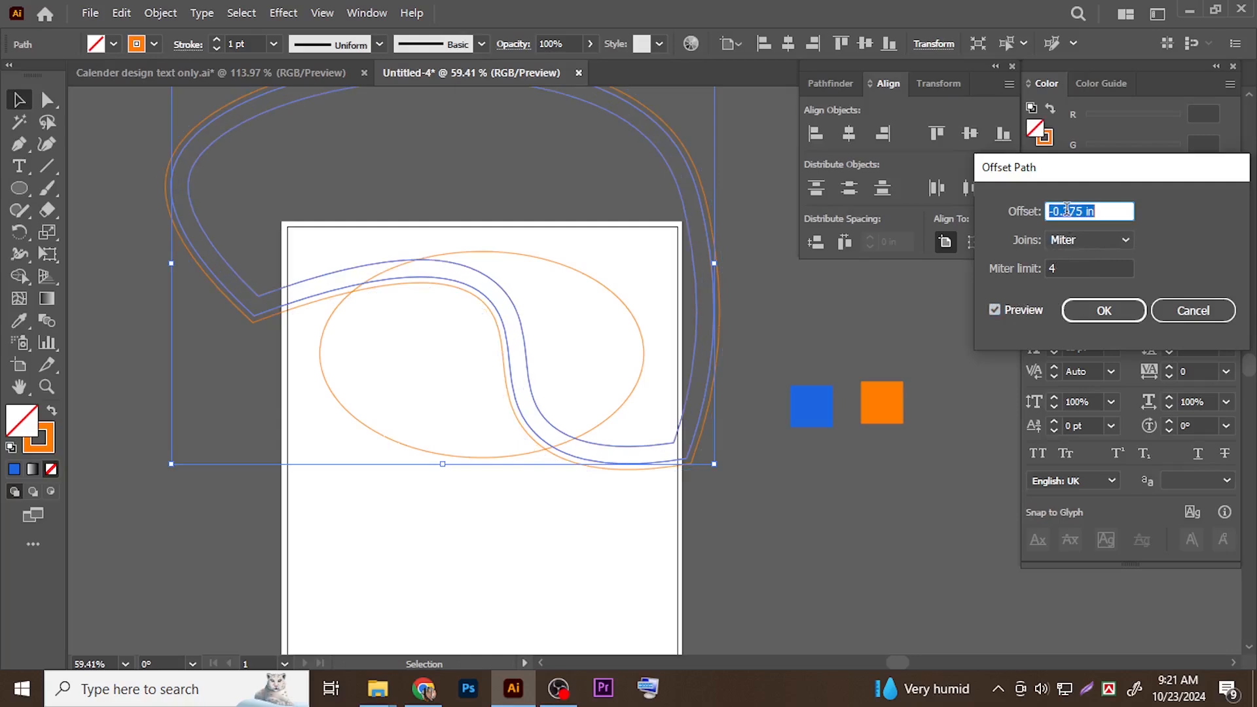
type("-0.125")
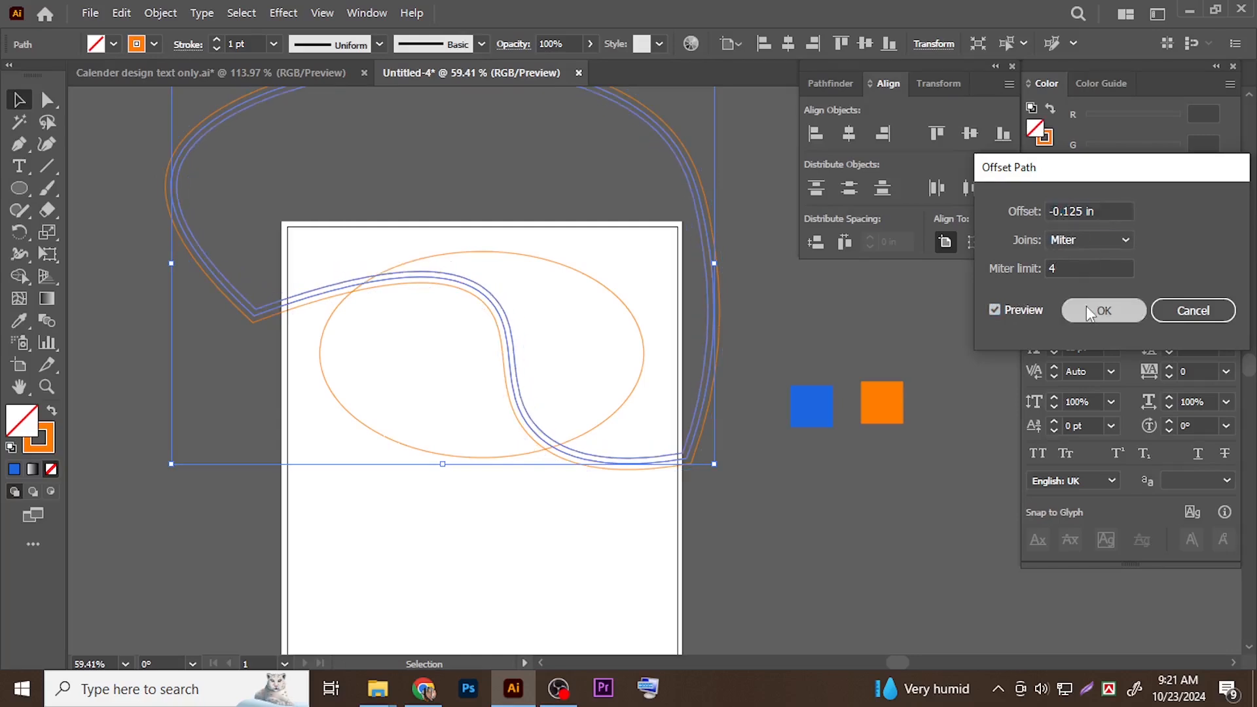
left_click(1103, 310)
left_click(906, 517)
Offset the ellipse's path outward by 0.125 in with Miter joins
left_click_drag(431, 399, 564, 449)
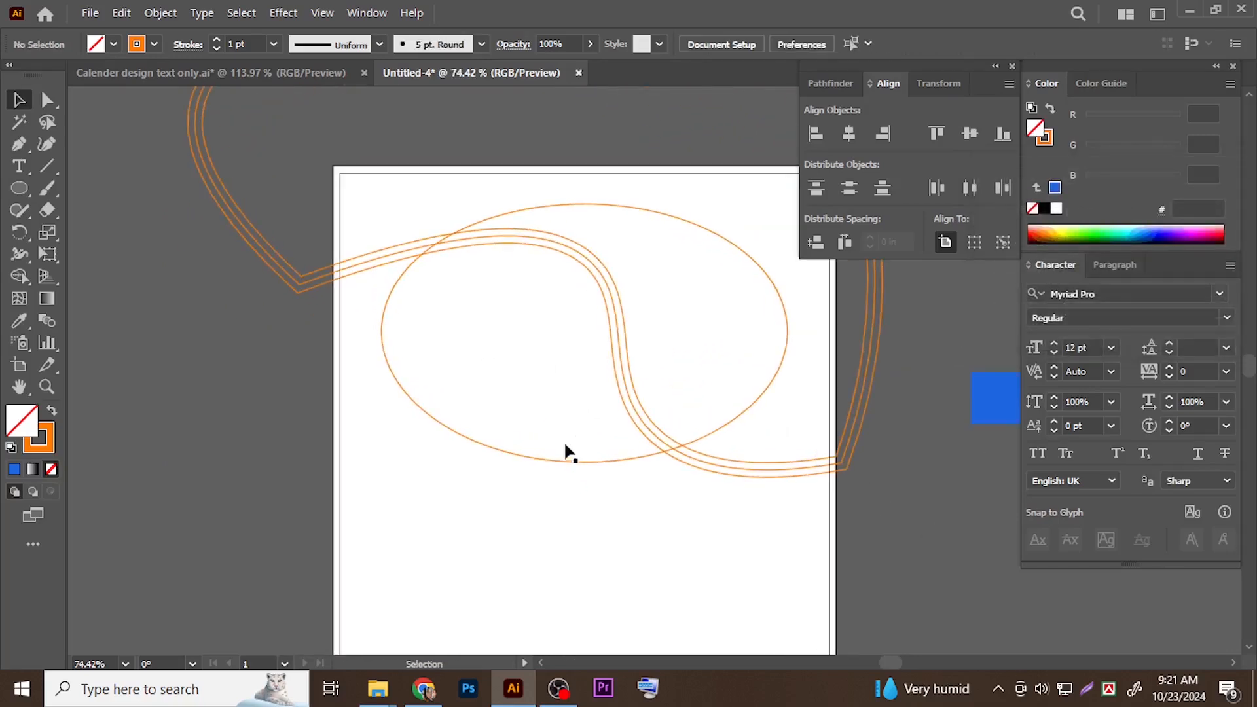
left_click(567, 459)
key("ctrl+shift+a")
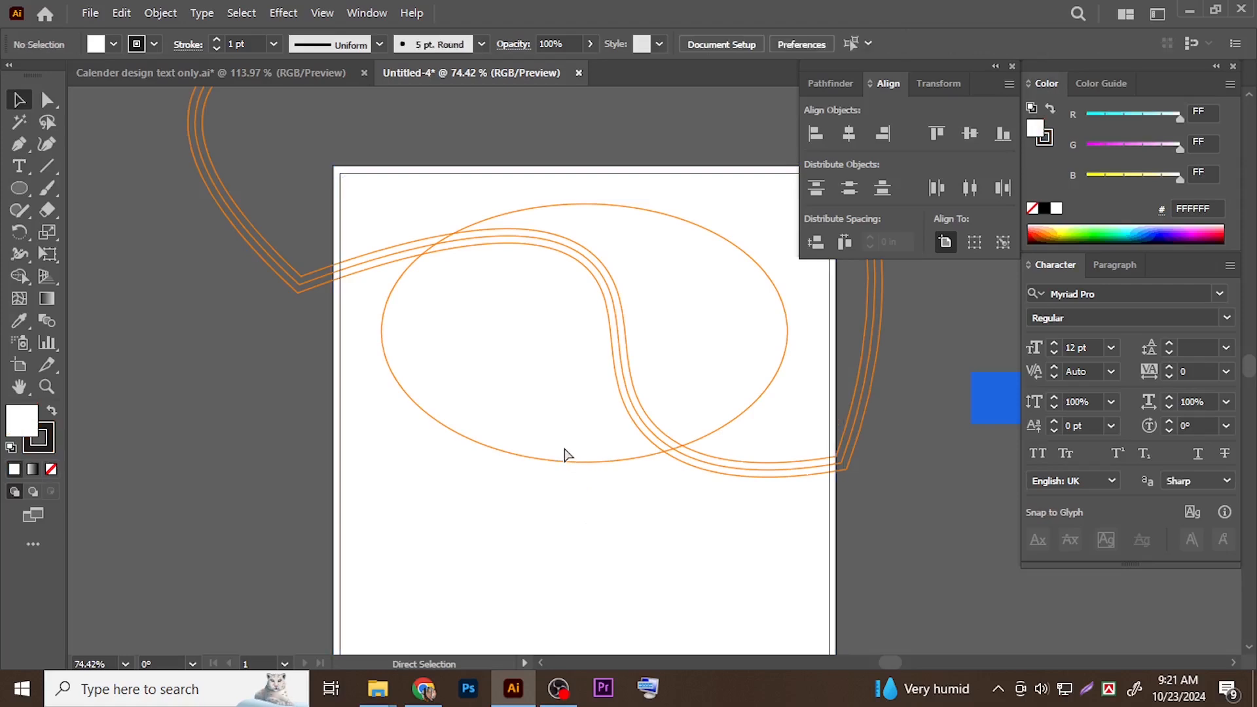
left_click(549, 454)
left_click(161, 13)
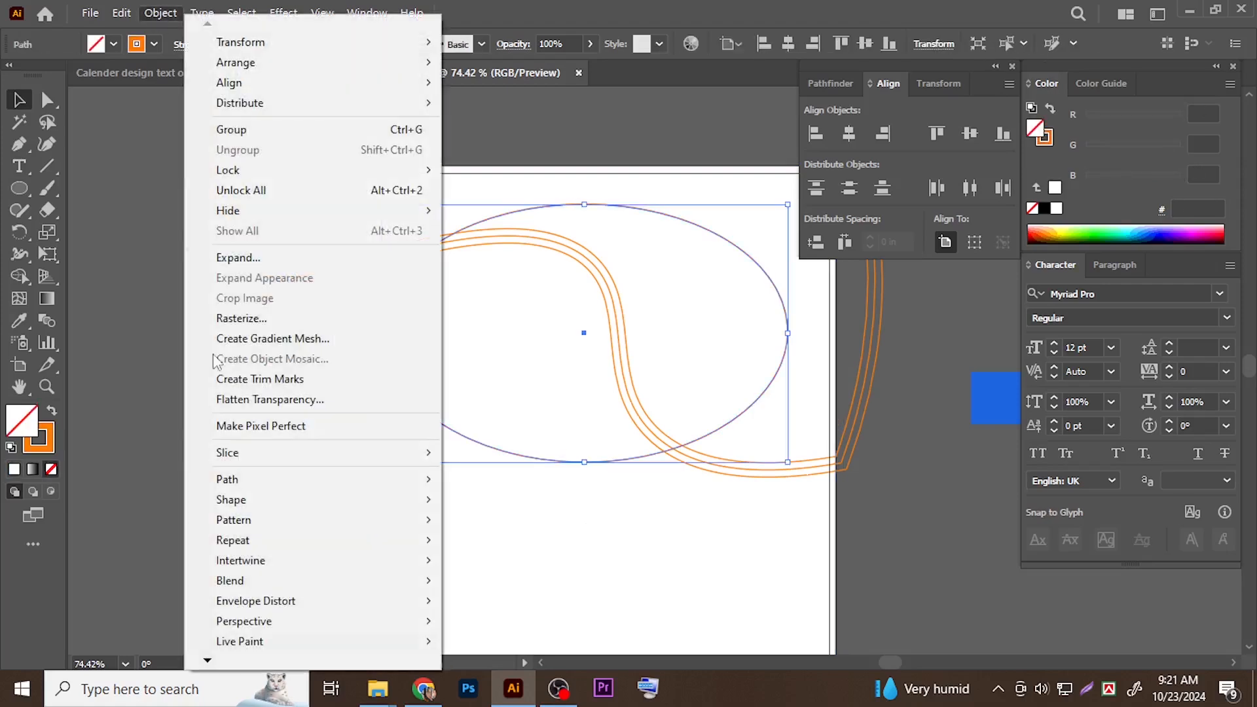
mouse_move(242, 480)
left_click(522, 298)
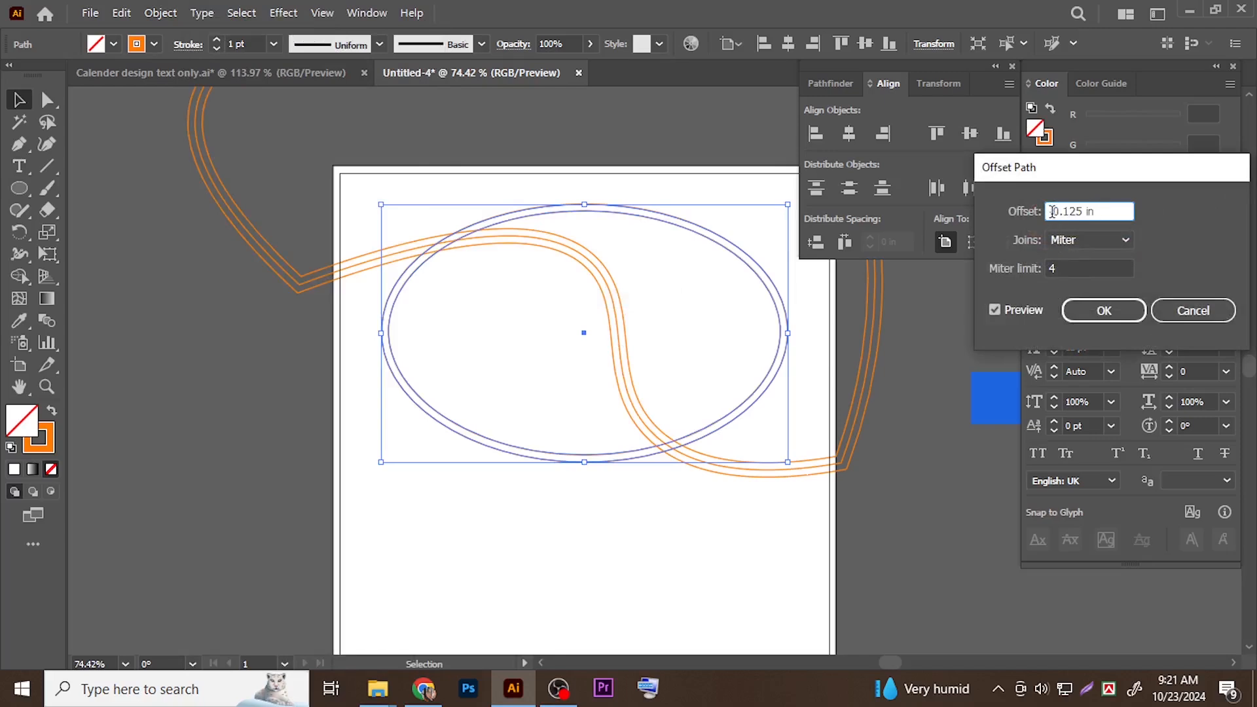
left_click(1000, 312)
left_click(997, 312)
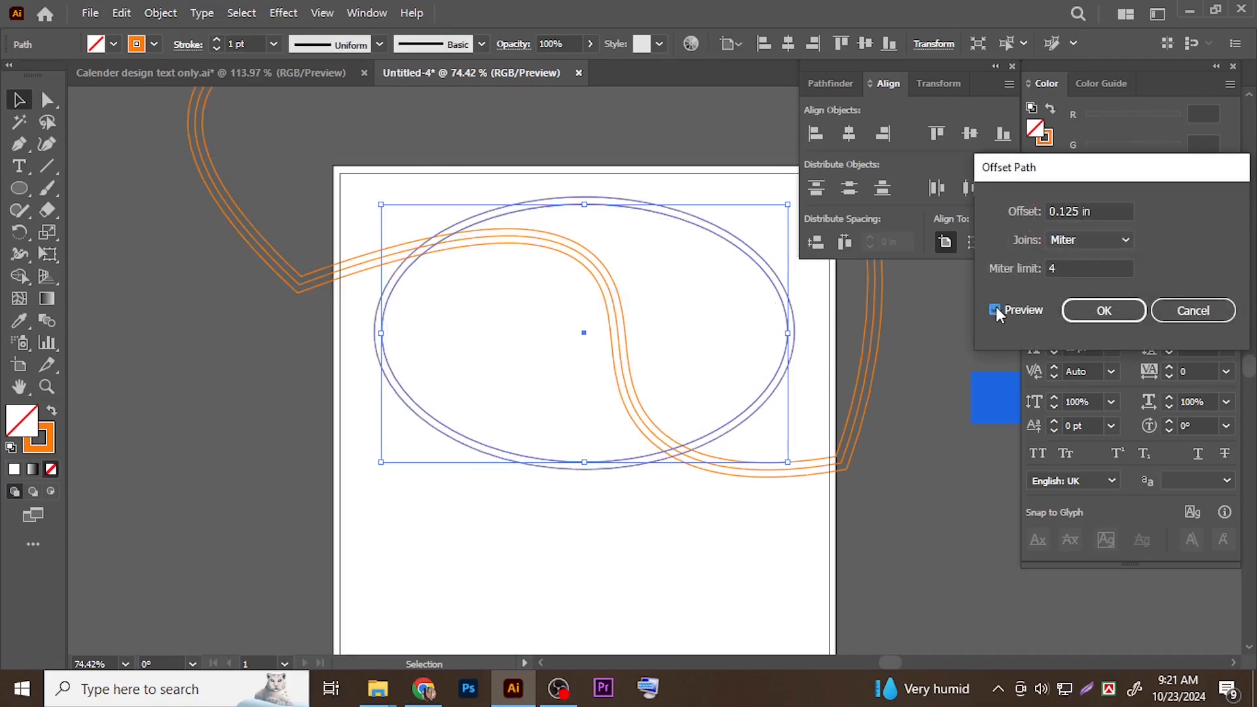
left_click(1103, 313)
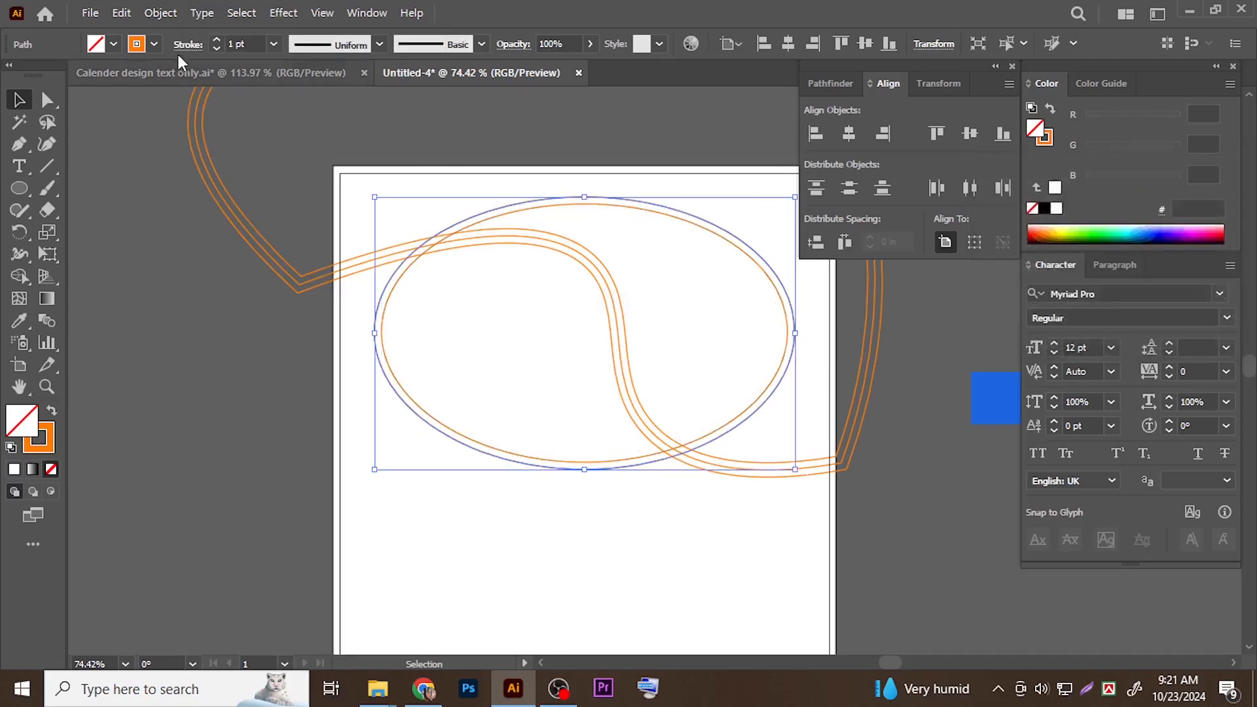
Offset the outer ellipse's path outward by 0.625 in to add a third, larger ellipse
left_click(163, 14)
mouse_move(261, 481)
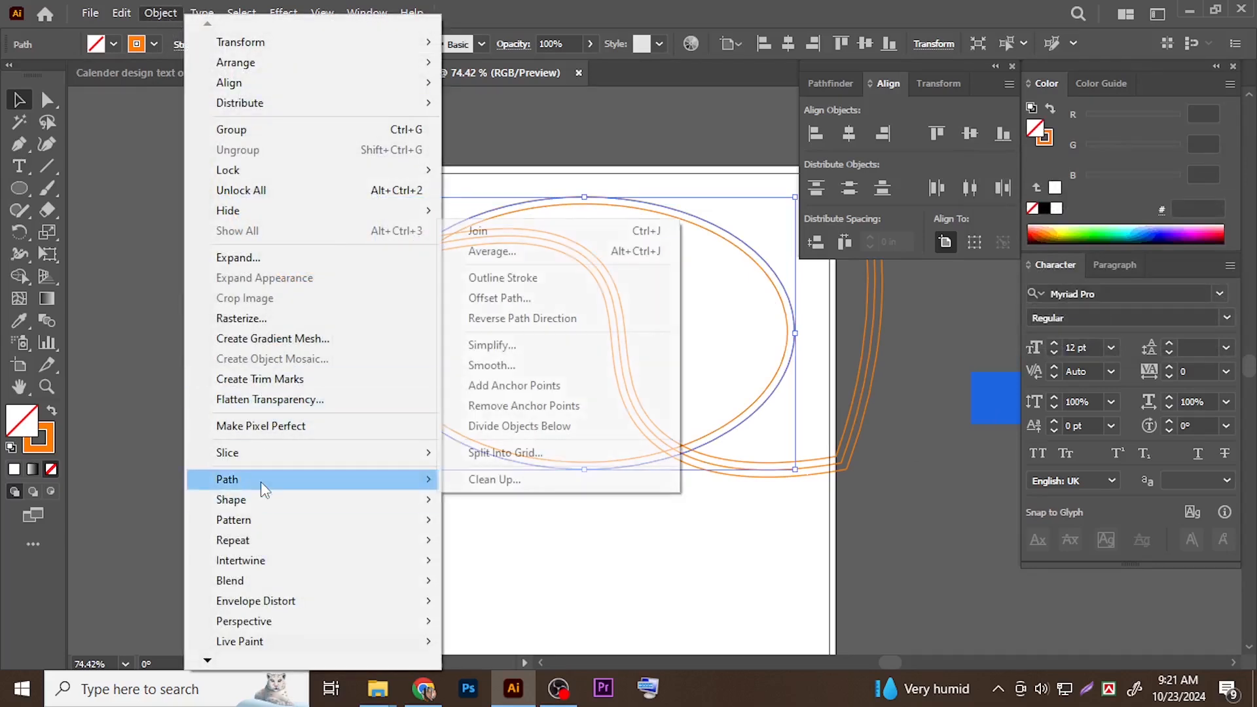
left_click(542, 299)
key("Up")
key("Up")
key("Up")
key("Up")
key("Up")
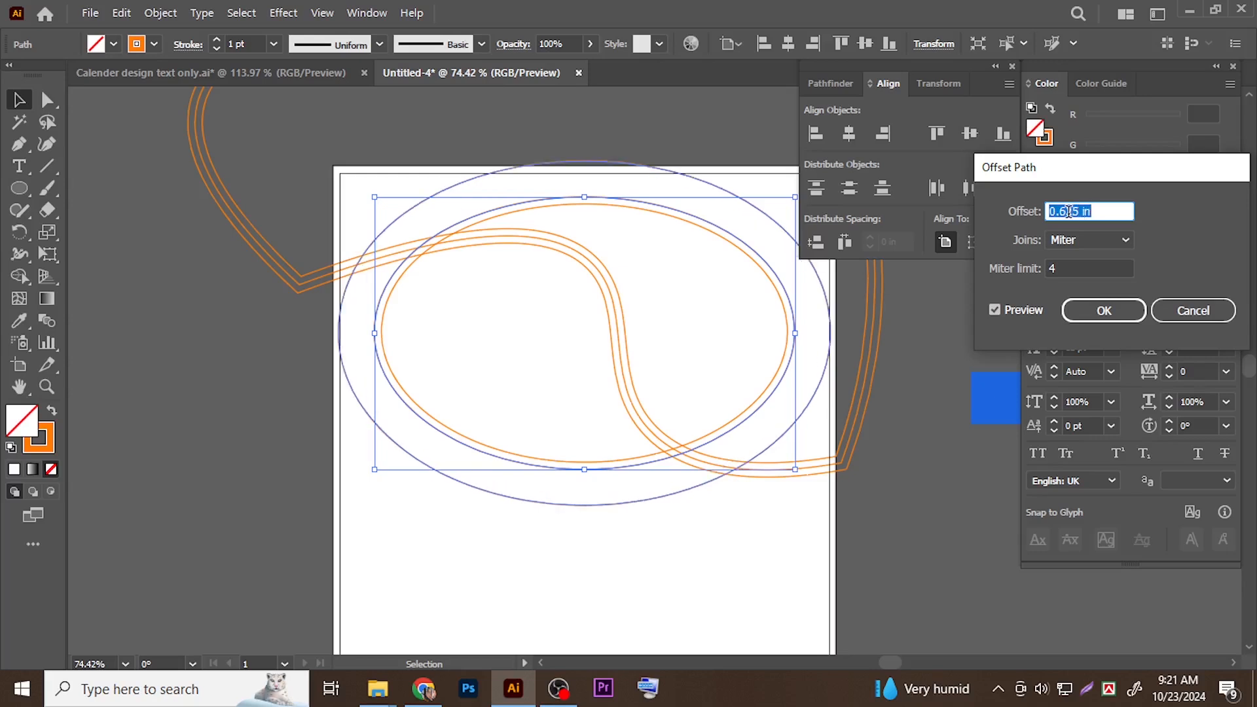
key("Down")
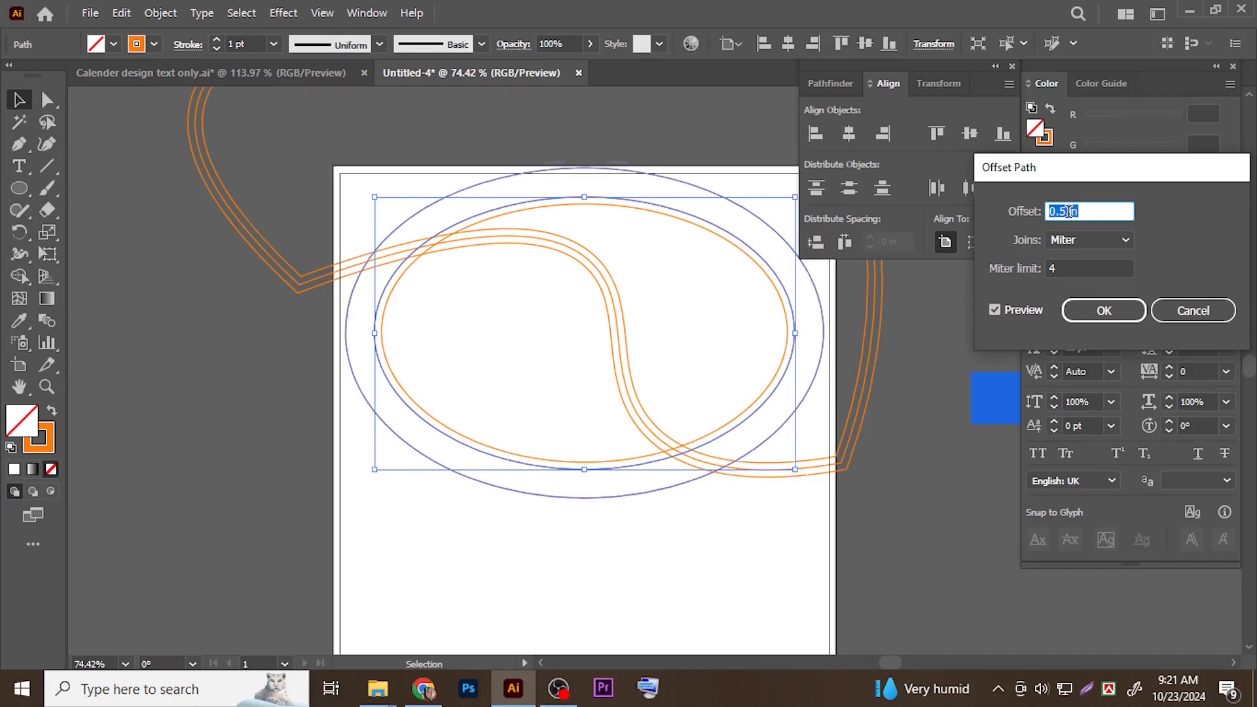
left_click(1104, 310)
left_click(893, 509)
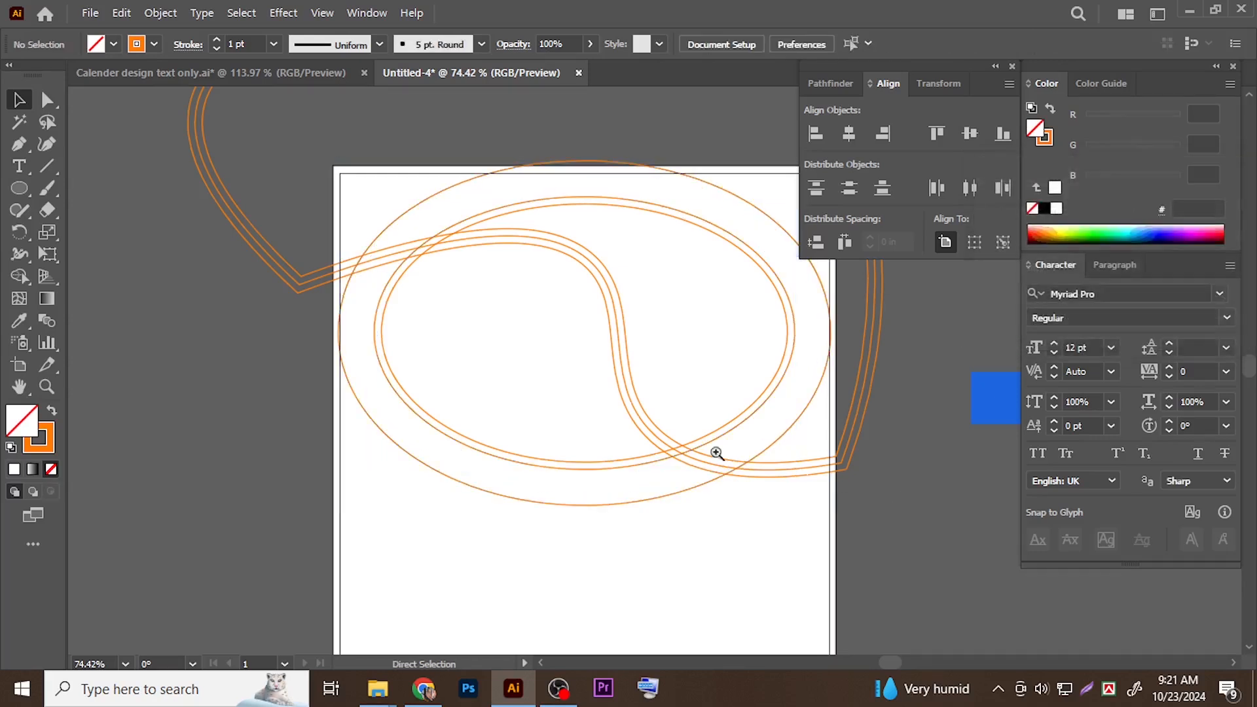
Select all ellipse and curve outlines and use Shape Builder to form the two inner ellipse halves on either side of the S-curve
scroll(773, 453, "right", 3)
scroll(682, 406, "up", 2)
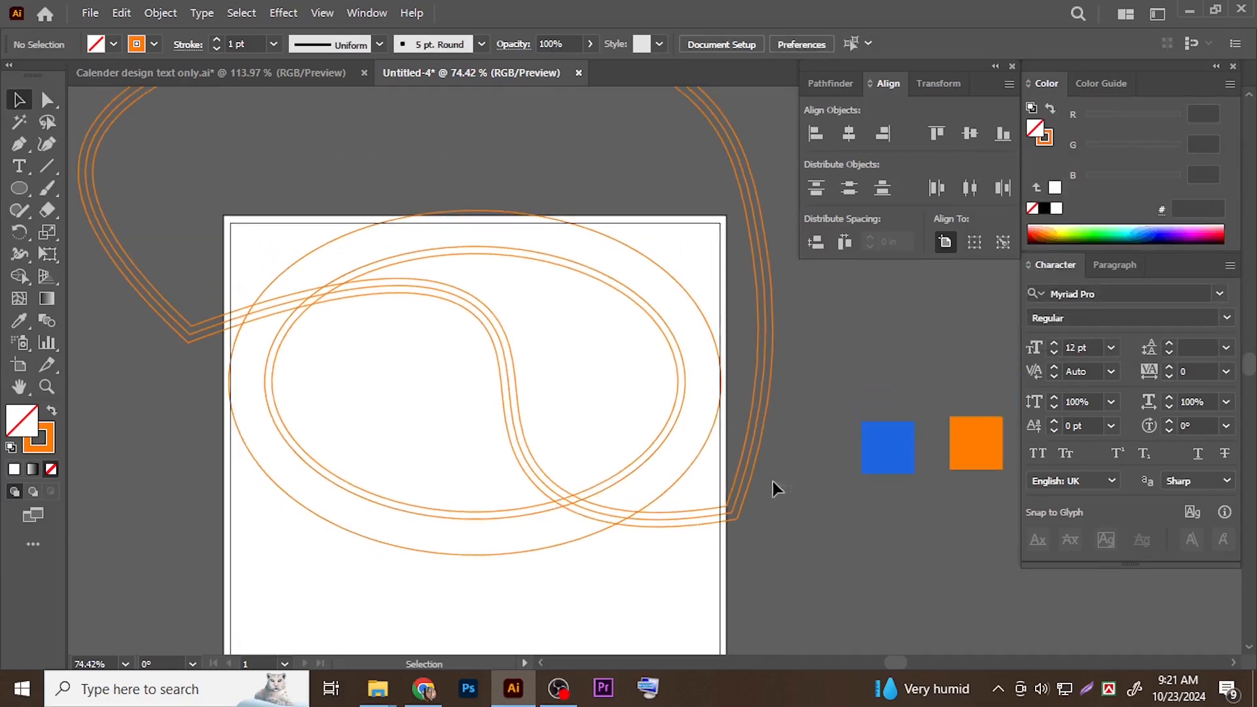
left_click(309, 285)
scroll(393, 327, "down", 1)
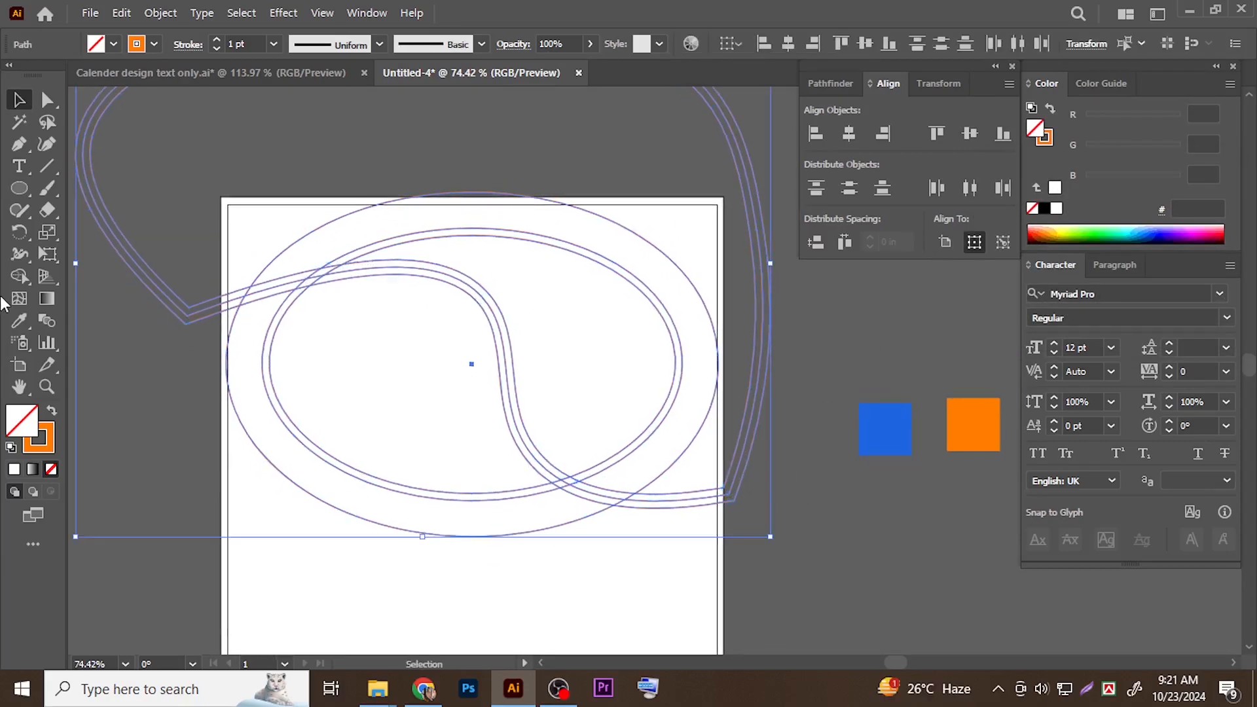
left_click(18, 277)
scroll(452, 353, "up", 4)
scroll(452, 354, "left", 2)
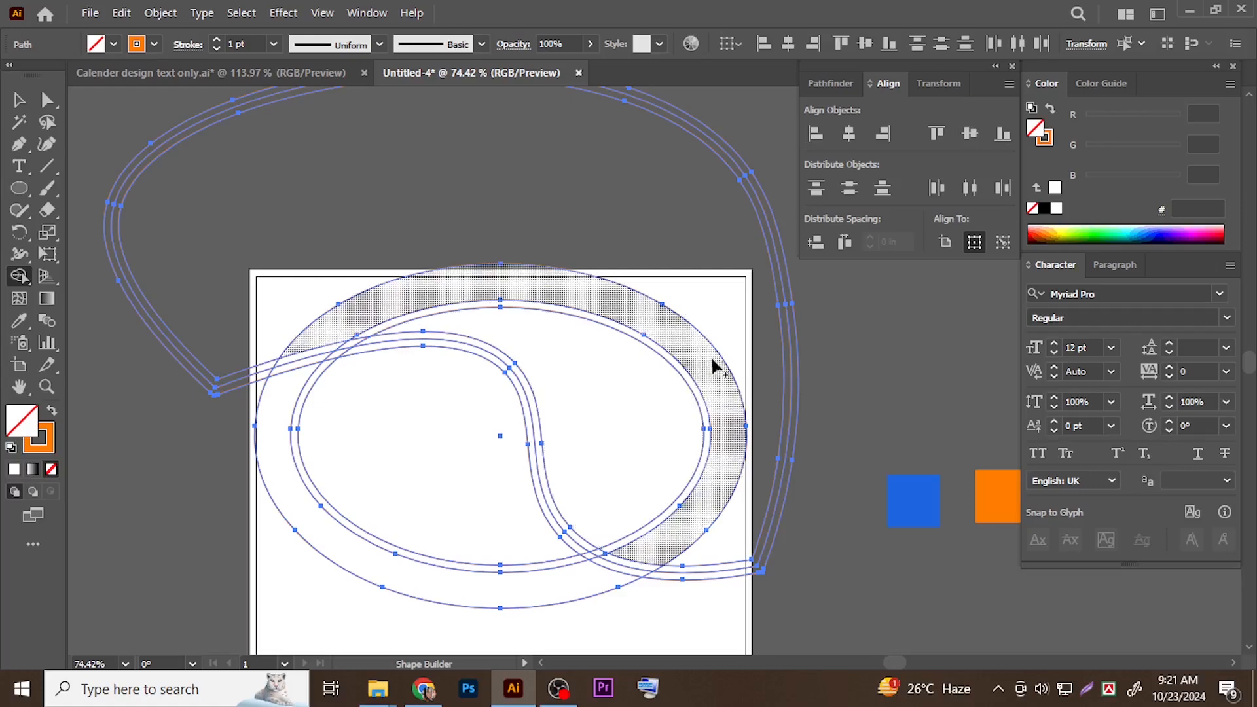
left_click_drag(716, 326, 707, 393)
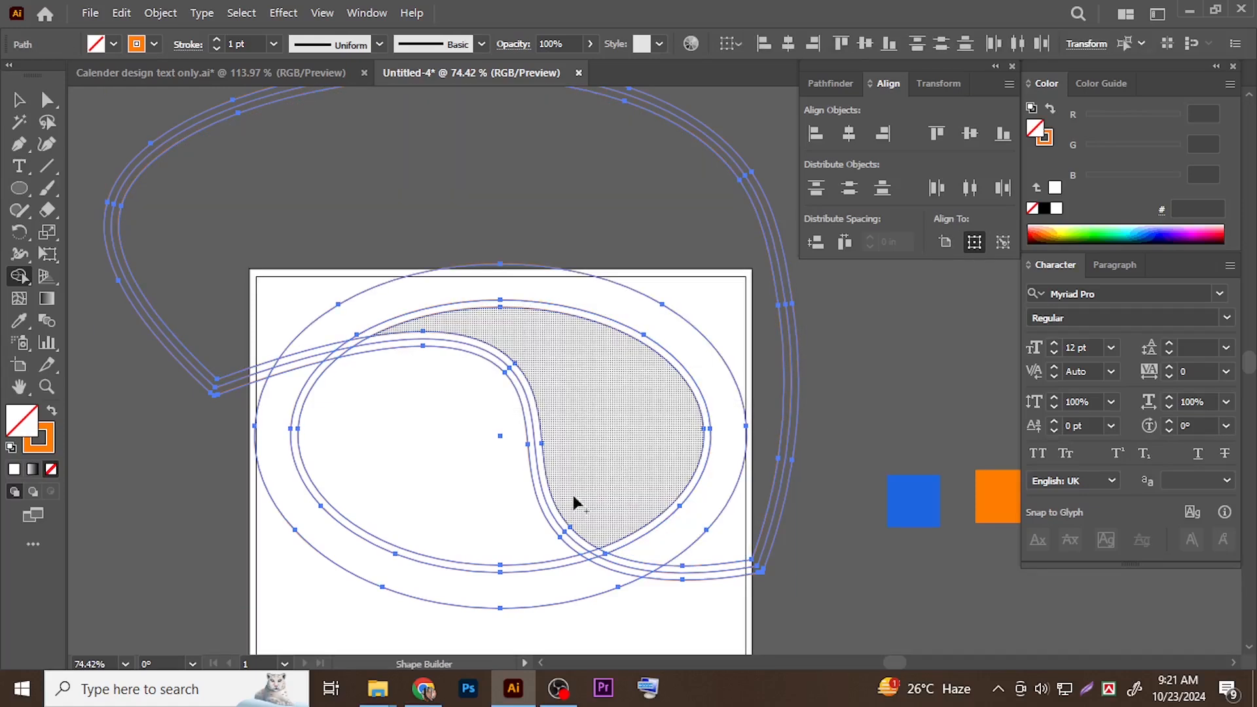
left_click(419, 488)
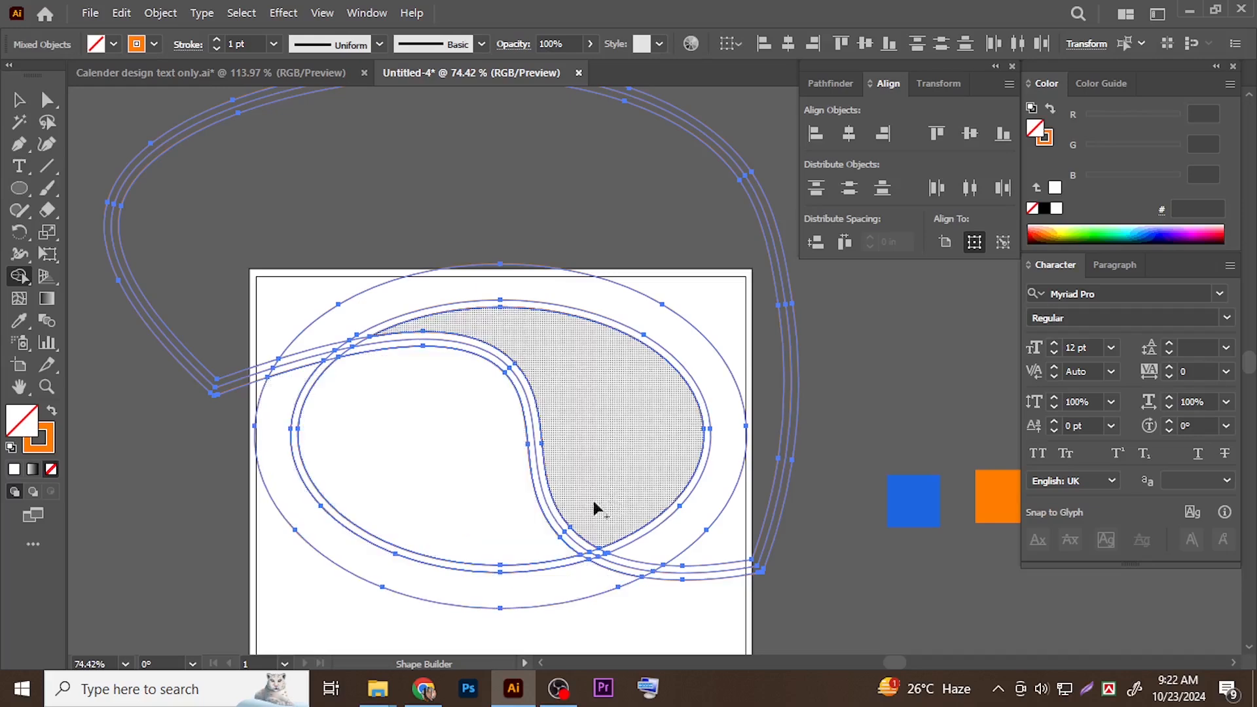
scroll(649, 439, "down", 1)
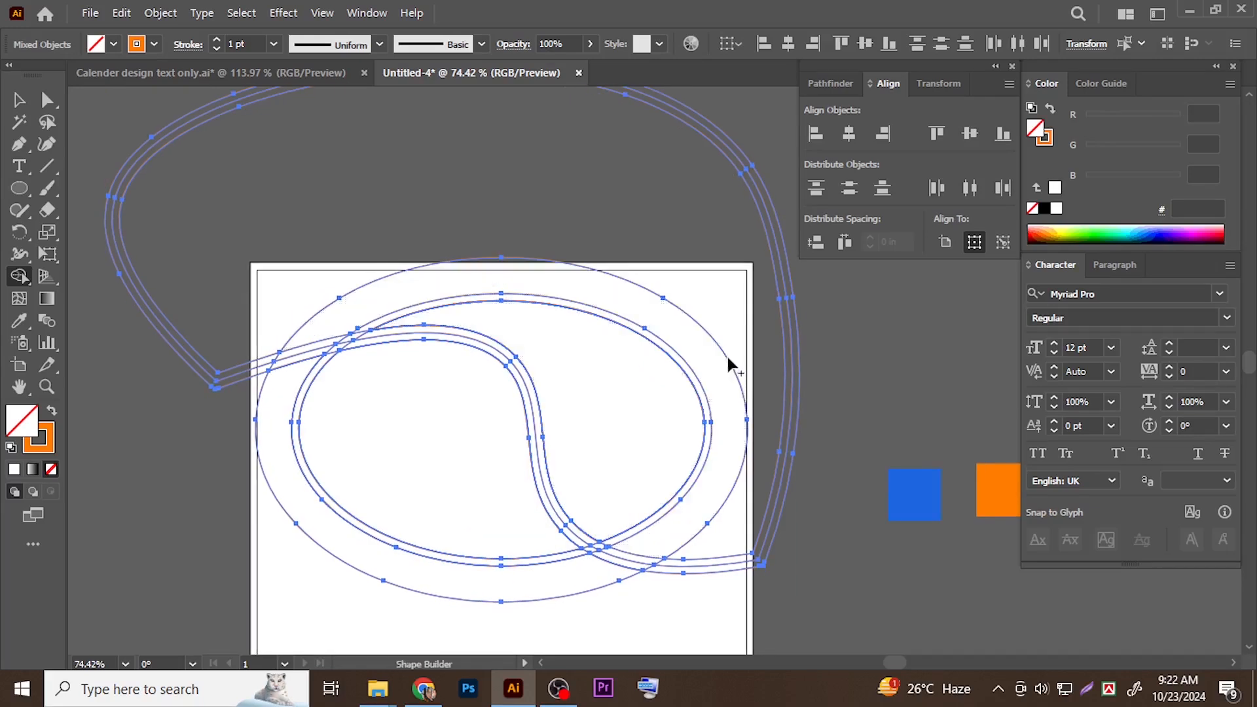
Merge the regions surrounding the ellipse above the S-curve with the adjoining strips along the curve using Shape Builder
mouse_move(723, 335)
left_mouse_down()
mouse_move(704, 363)
mouse_move(705, 405)
left_mouse_up()
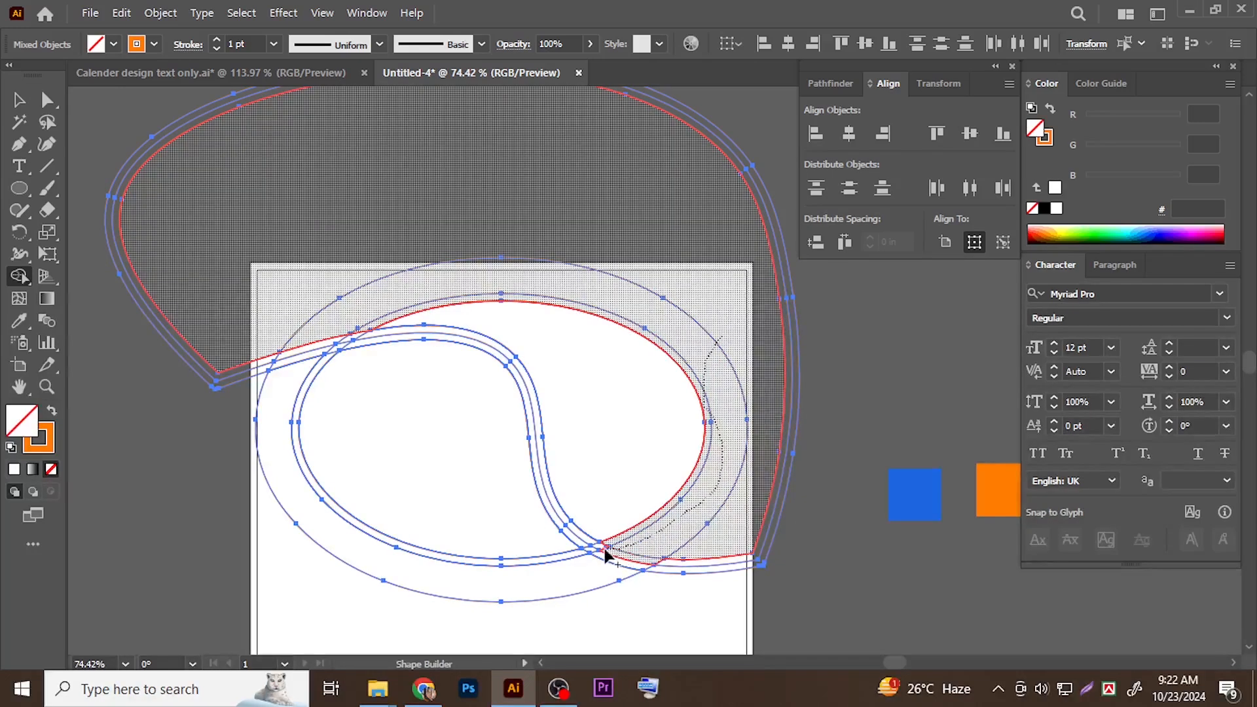
left_click_drag(598, 550, 583, 533)
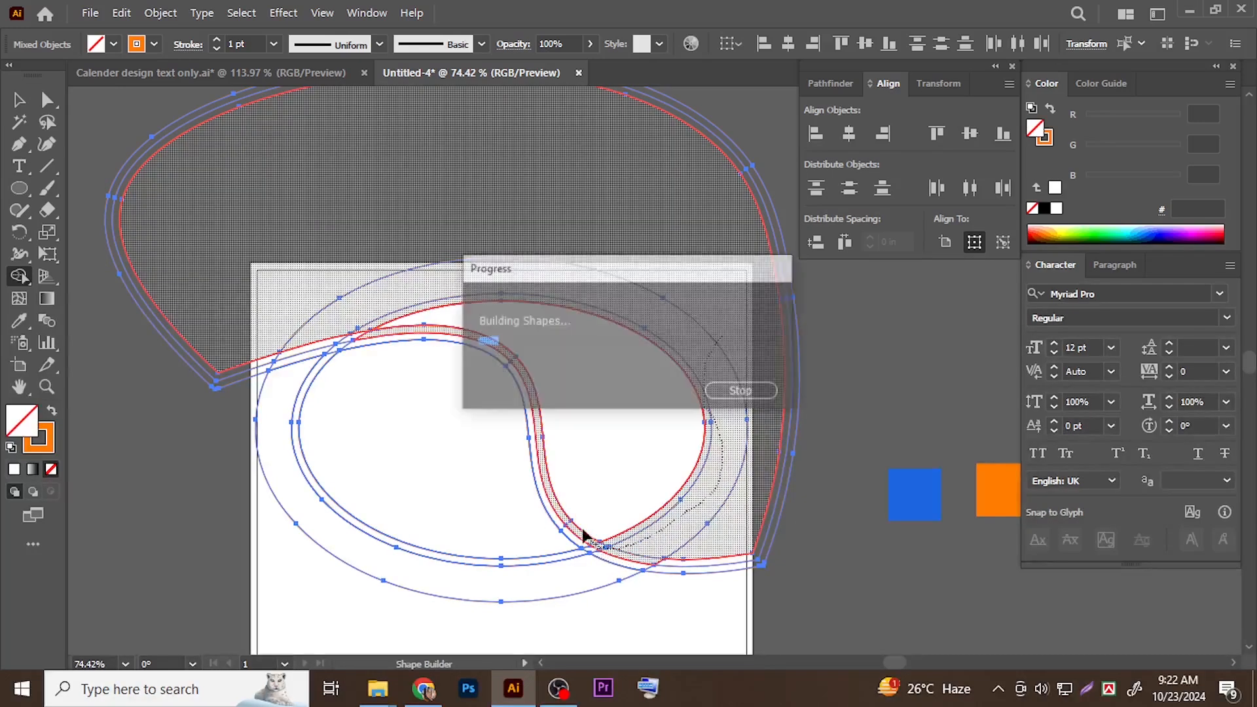
mouse_move(368, 338)
left_mouse_down()
mouse_move(319, 318)
mouse_move(265, 359)
mouse_move(310, 350)
left_mouse_up()
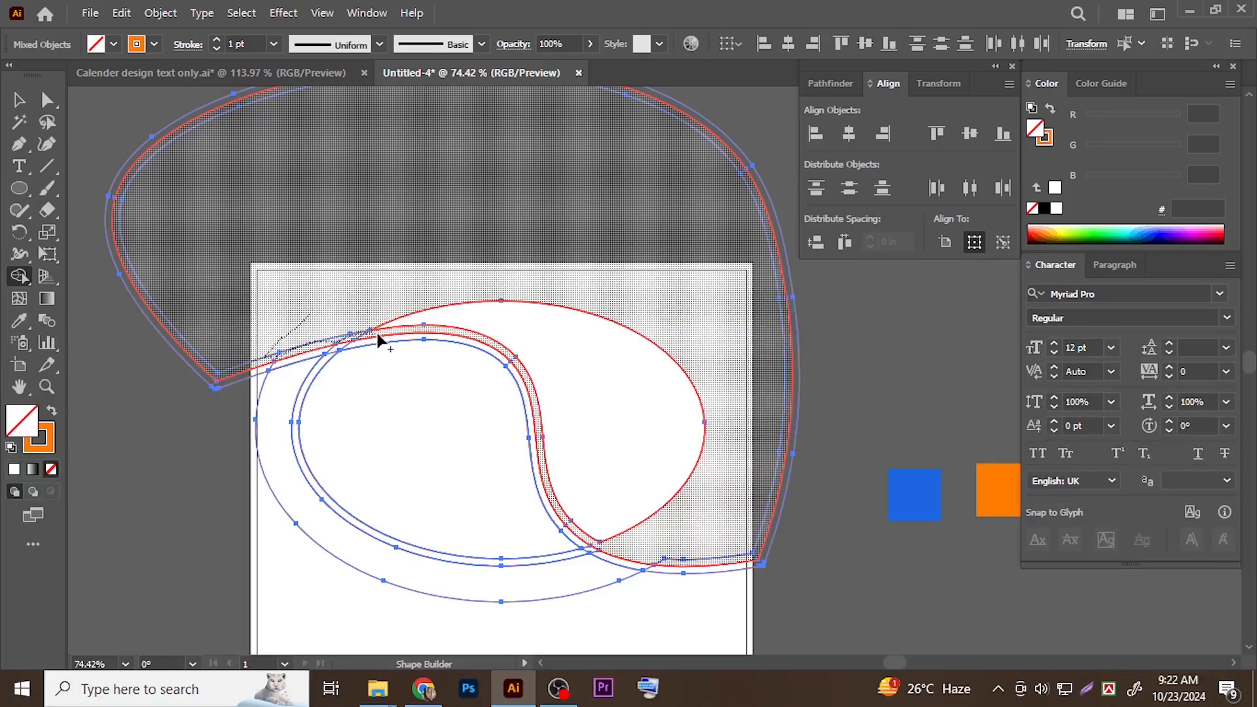
left_click_drag(384, 334, 398, 339)
mouse_move(466, 404)
left_mouse_down()
mouse_move(423, 404)
mouse_move(440, 373)
mouse_move(494, 410)
left_mouse_up()
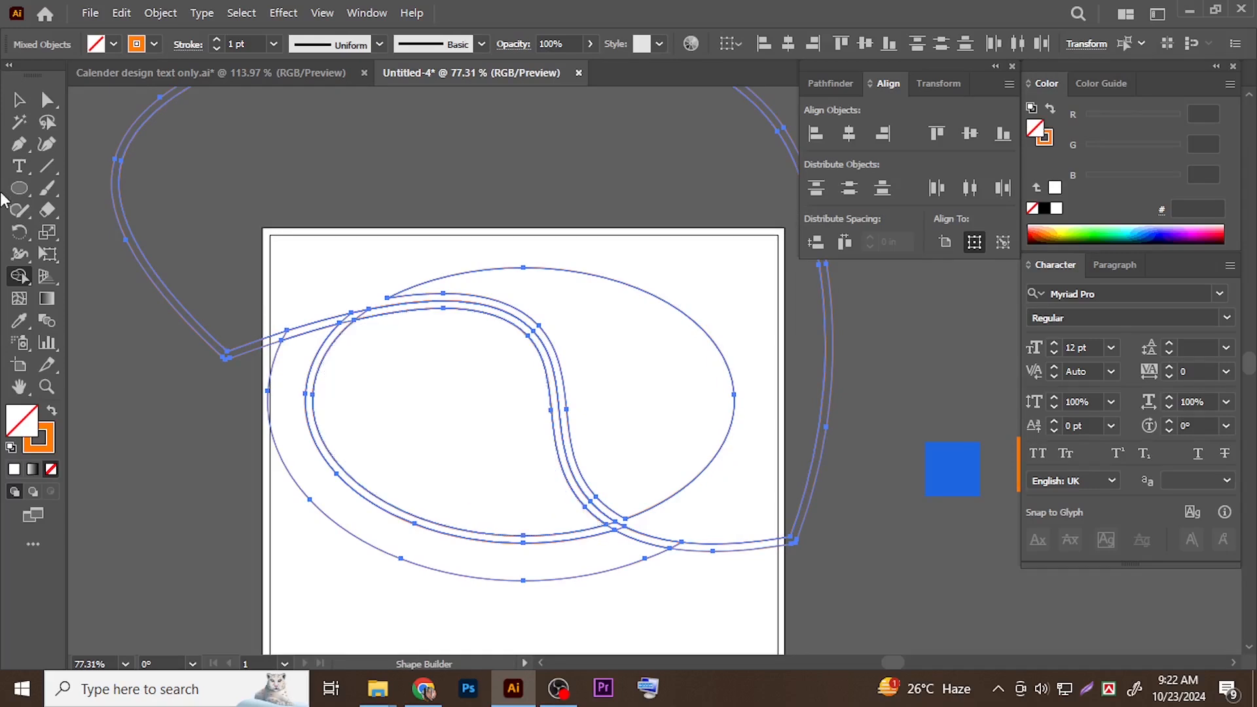
Delete the leftover crescent of the largest ellipse below the S-curve
left_click(18, 104)
left_click(199, 413)
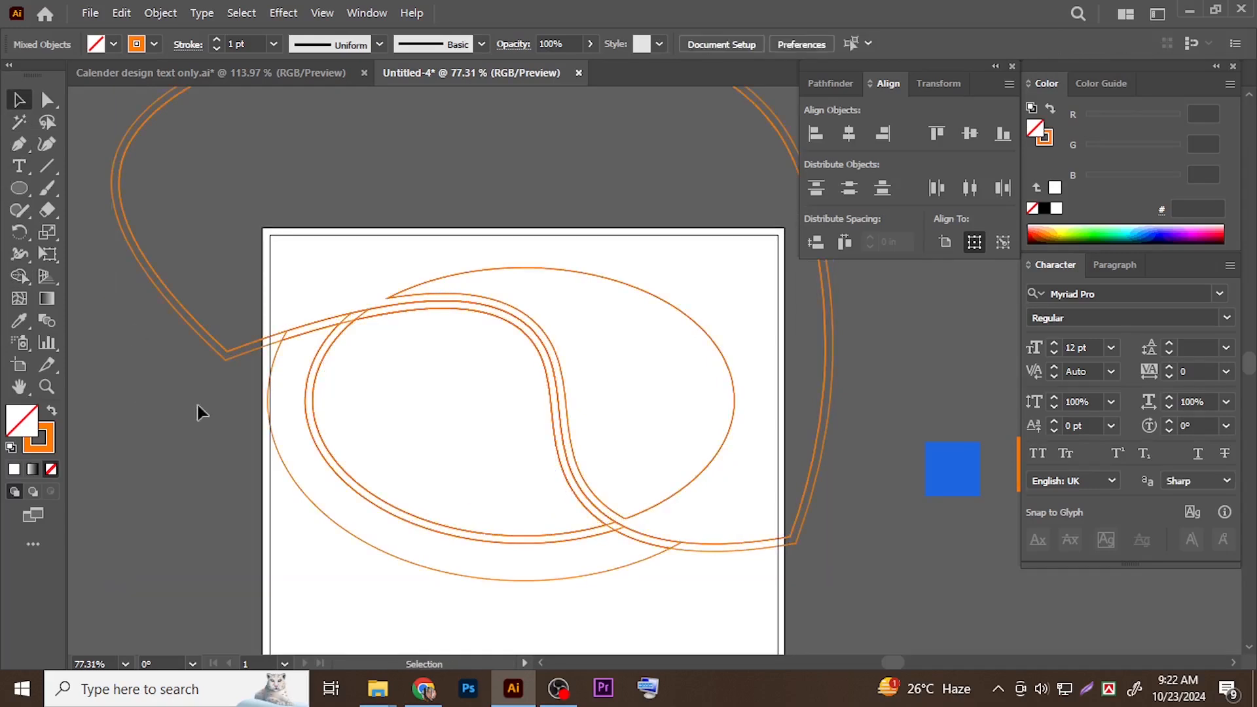
left_click(329, 521)
key("a")
key("Delete")
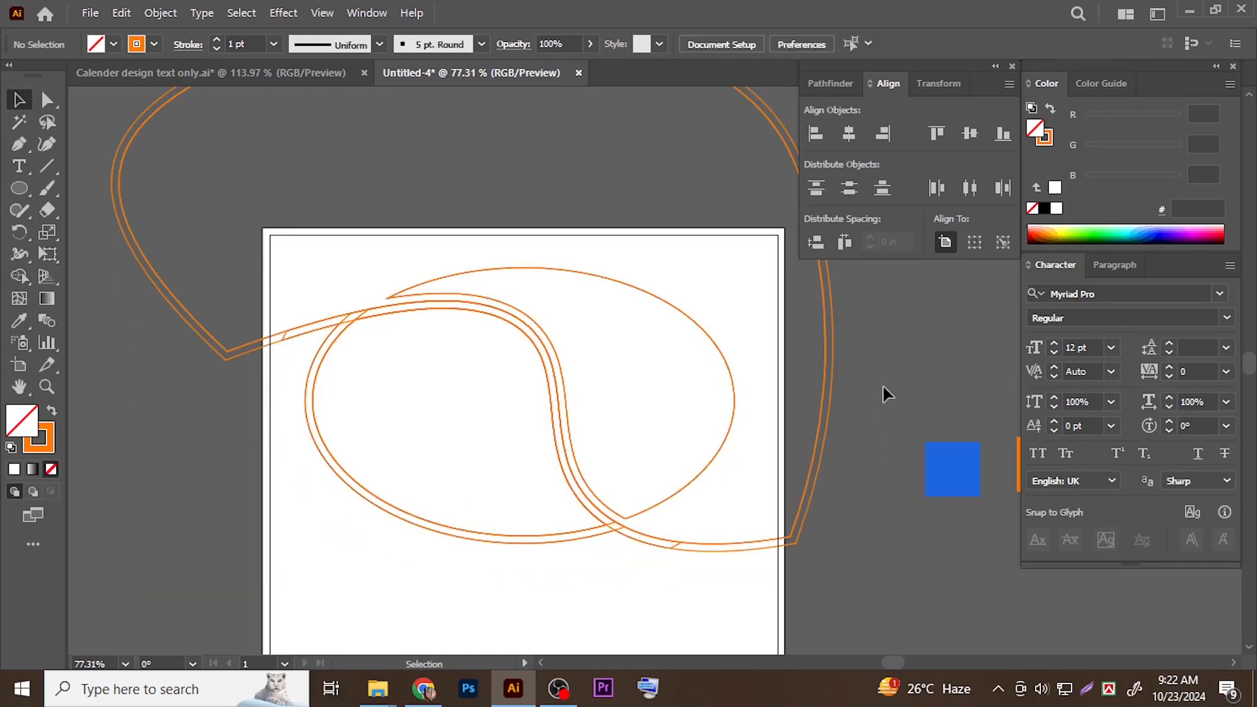
Try to delete the compound shape surrounding the ellipse half above the S-curve
left_click(827, 305)
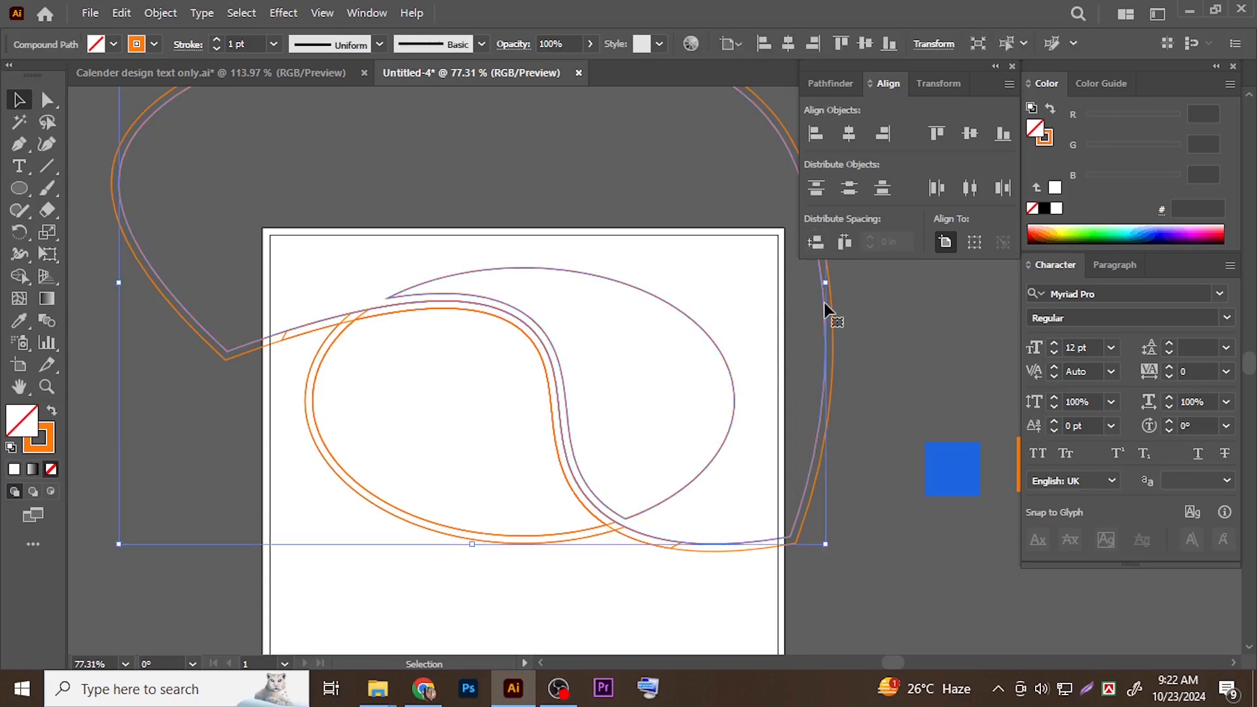
key("a")
key("v")
left_click(794, 308)
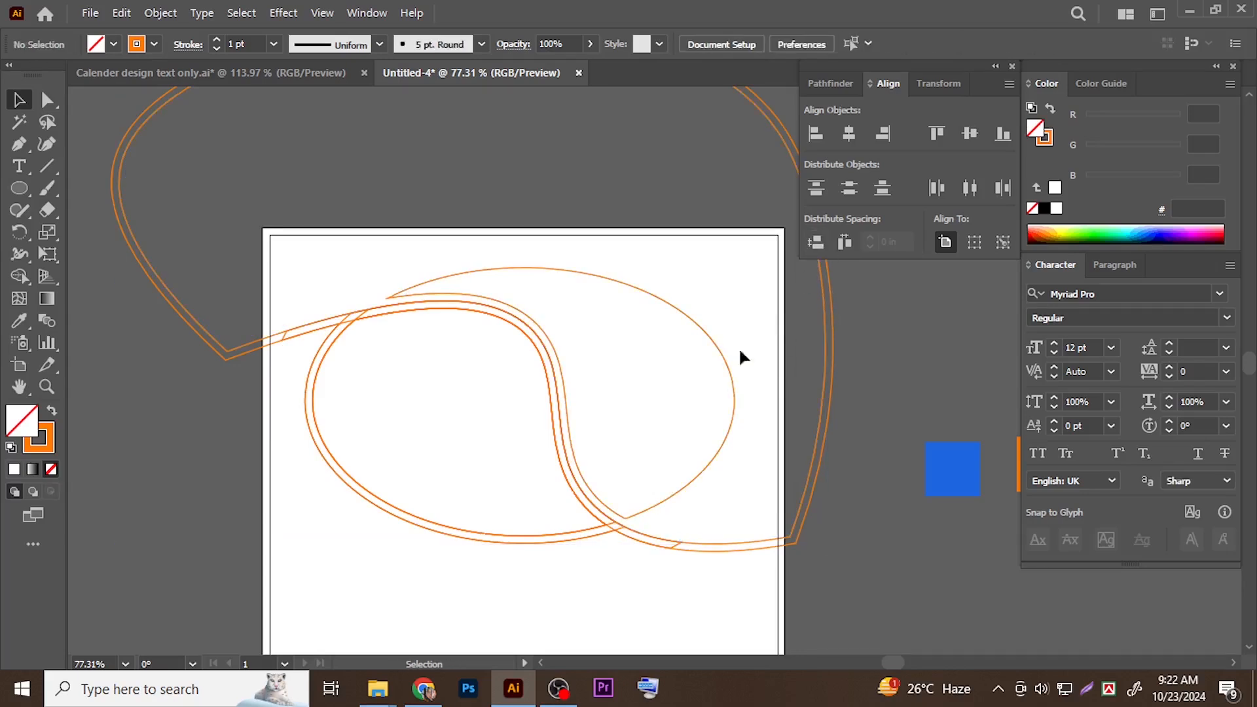
left_click(717, 455)
key("a")
key("Delete")
key("v")
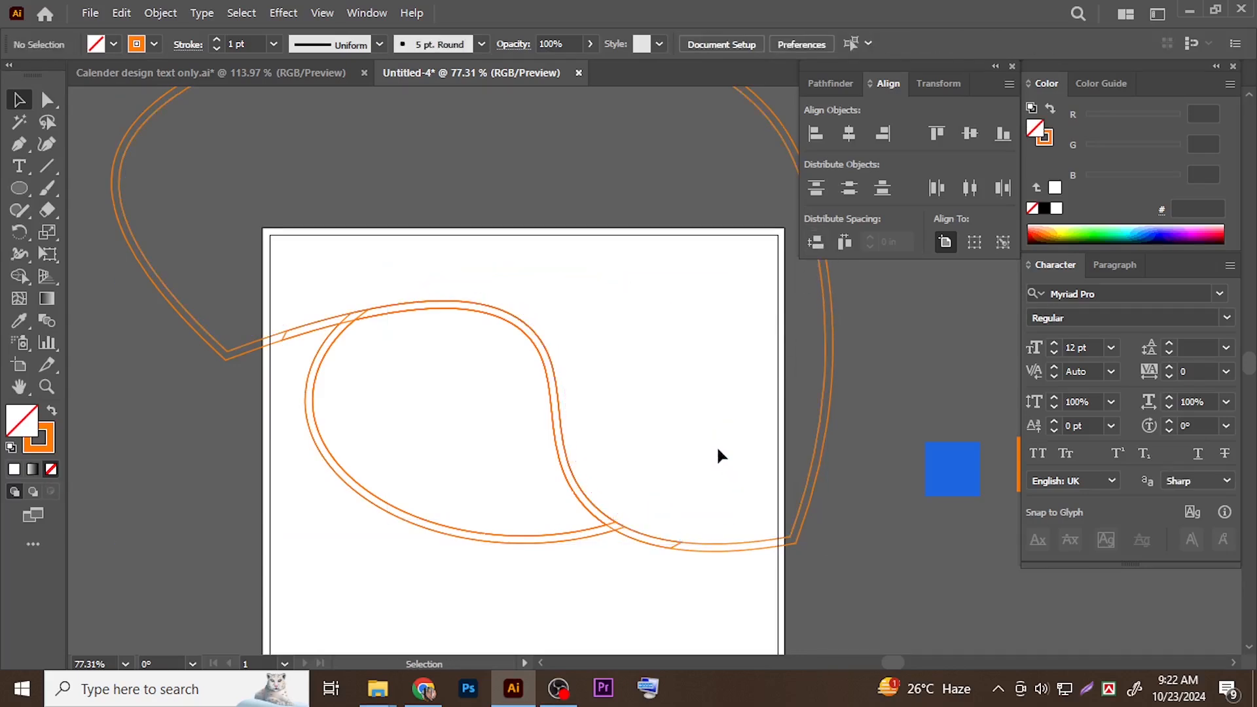
Try to delete the ellipse half below the S-curve with its surrounding outlines, and undo the deletions
left_click(554, 541)
key("a")
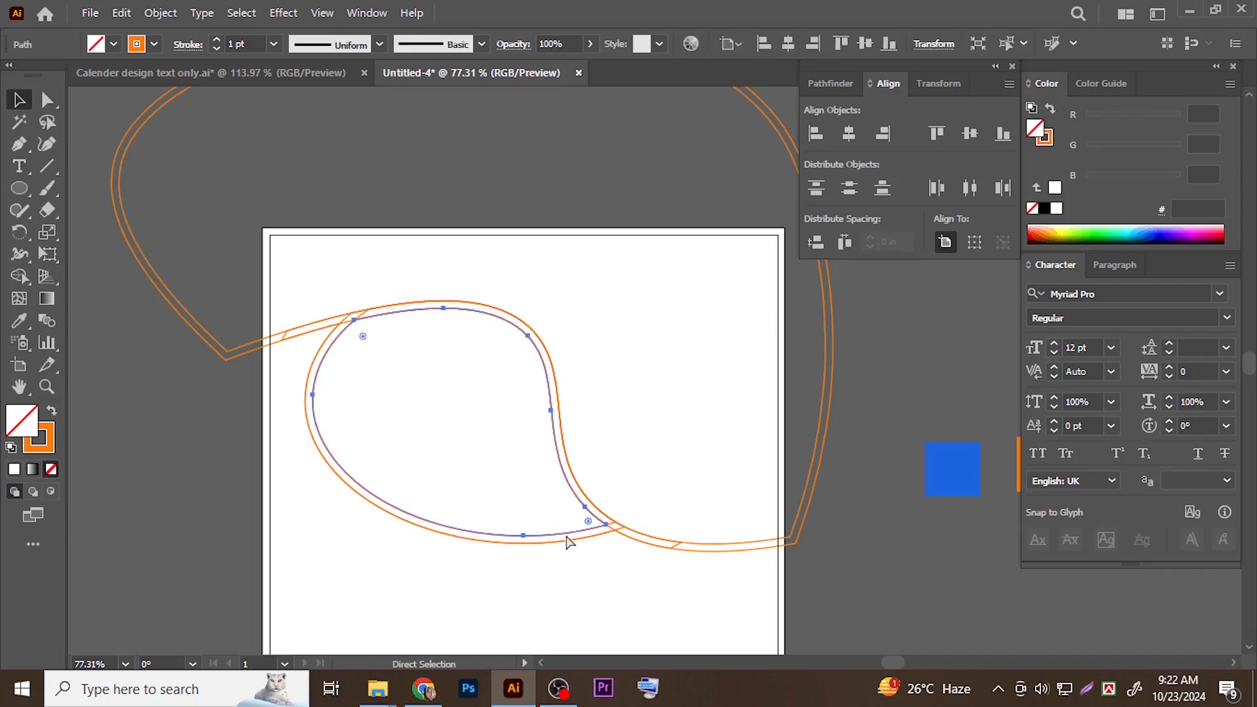
key("Delete")
key("v")
left_click(483, 530)
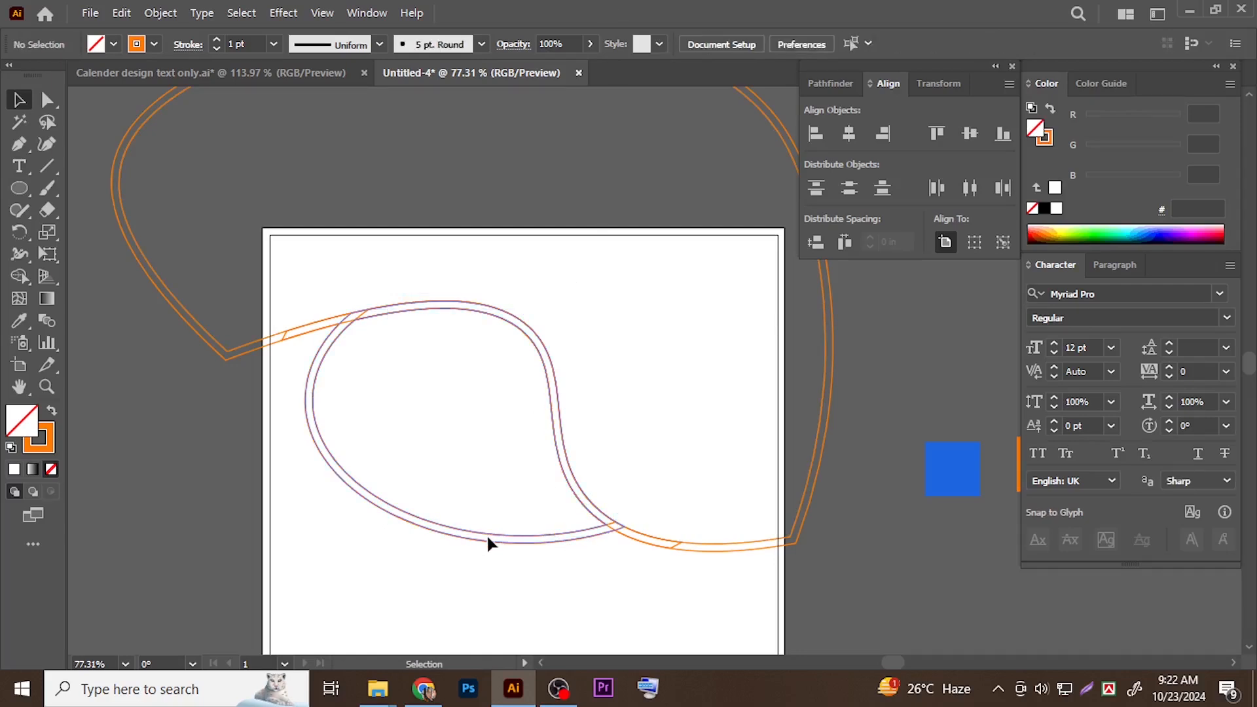
left_click(587, 558)
left_click_drag(587, 560, 623, 481)
key("Delete")
key("ctrl+z")
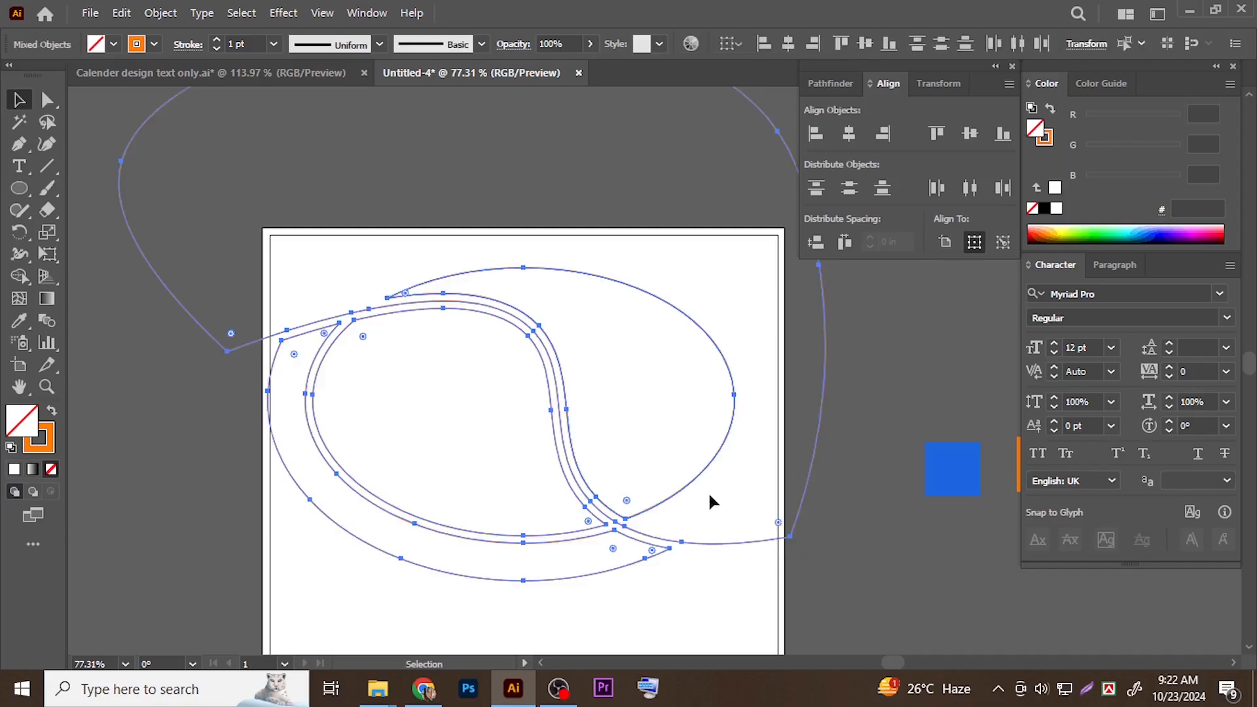
Unlock all objects and trim the compound shape above the S-curve to the page rectangle using Shape Builder
left_click(934, 370)
left_click_drag(763, 375, 753, 389)
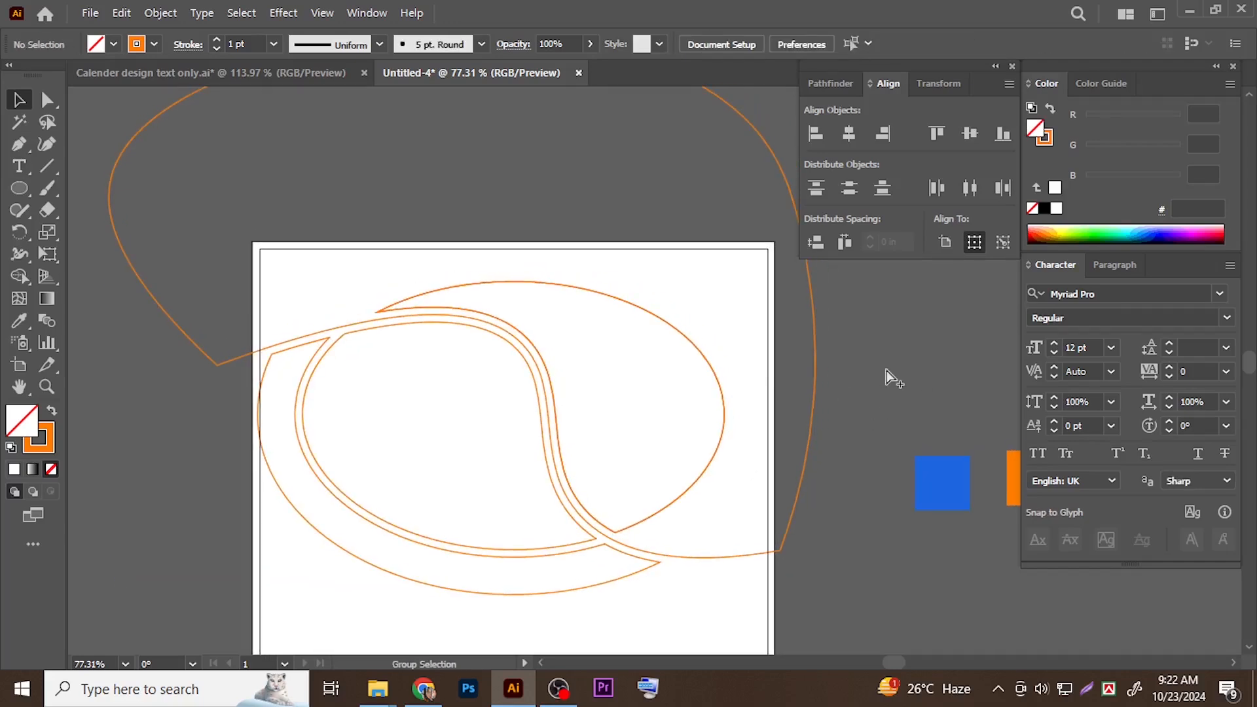
key("ctrl+alt+2")
left_click(871, 379)
left_click(776, 348)
left_click(817, 374, "shift")
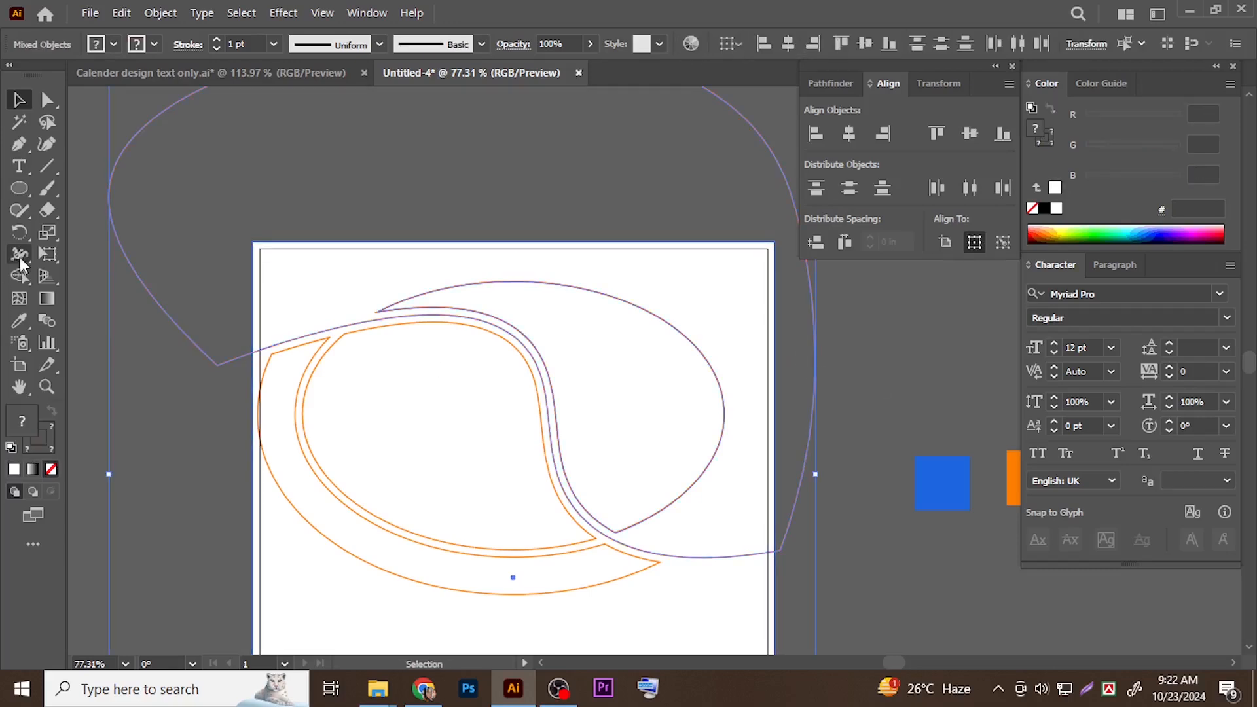
left_click(19, 275)
left_click(188, 266, "alt")
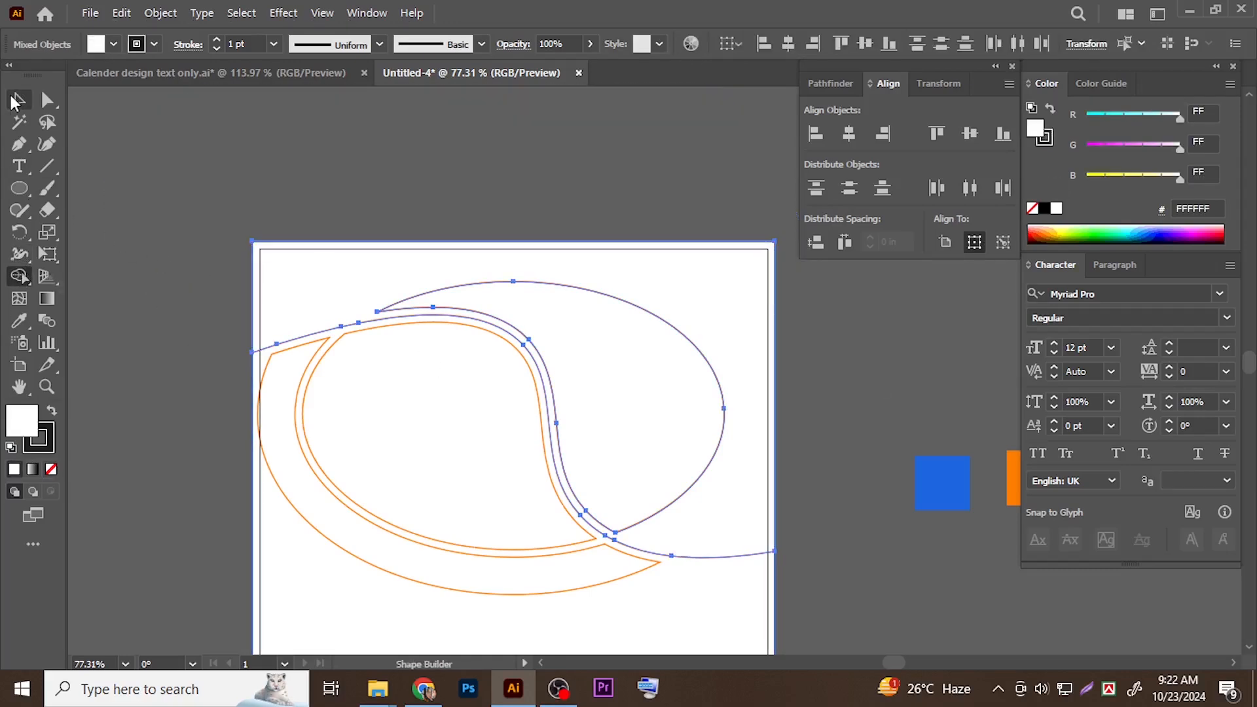
left_click(15, 102)
Fill the trimmed header shape above the S-curve with the blue swatch color, sampled with the Eyedropper
left_click(449, 384)
left_click_drag(513, 362, 475, 359)
left_click(736, 377)
key("i")
left_click(906, 475)
left_click(809, 364, "ctrl")
left_click_drag(657, 423, 731, 377)
Fill the trimmed header shape above the S-curve with the orange swatch color FF7D00
left_click(768, 373, "ctrl")
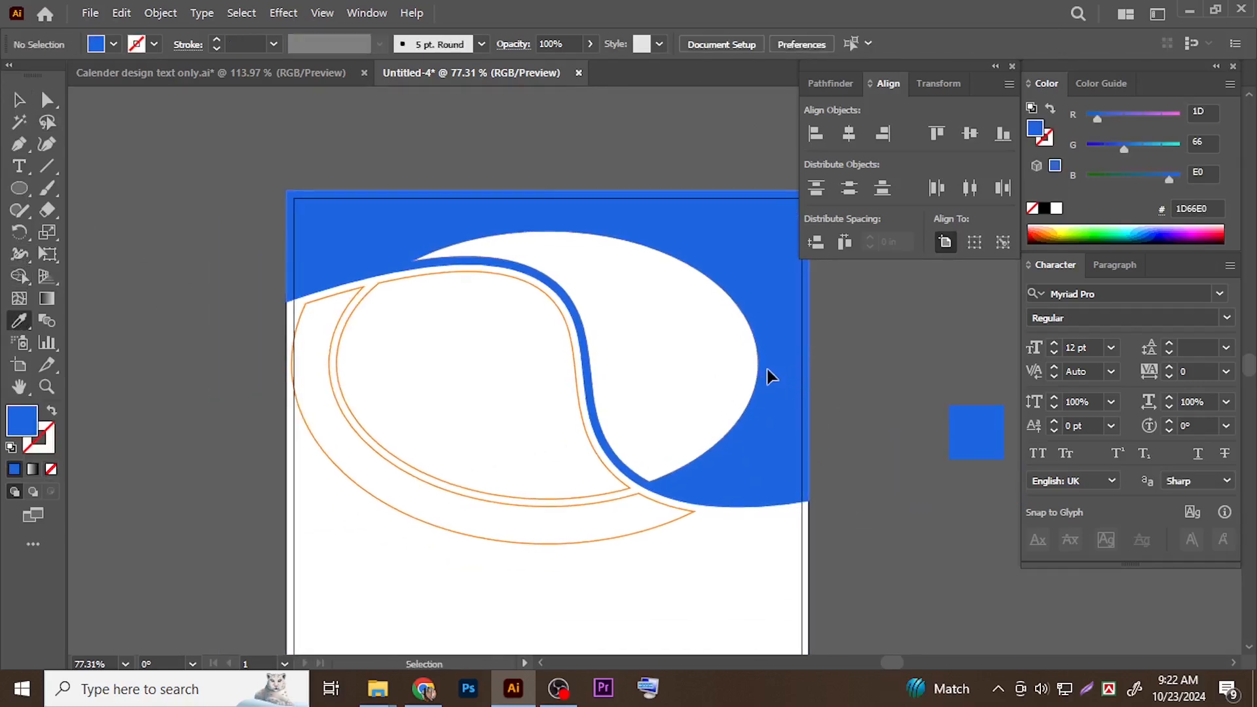
left_click_drag(903, 385, 651, 382)
left_click(841, 419)
left_click_drag(597, 413, 813, 367)
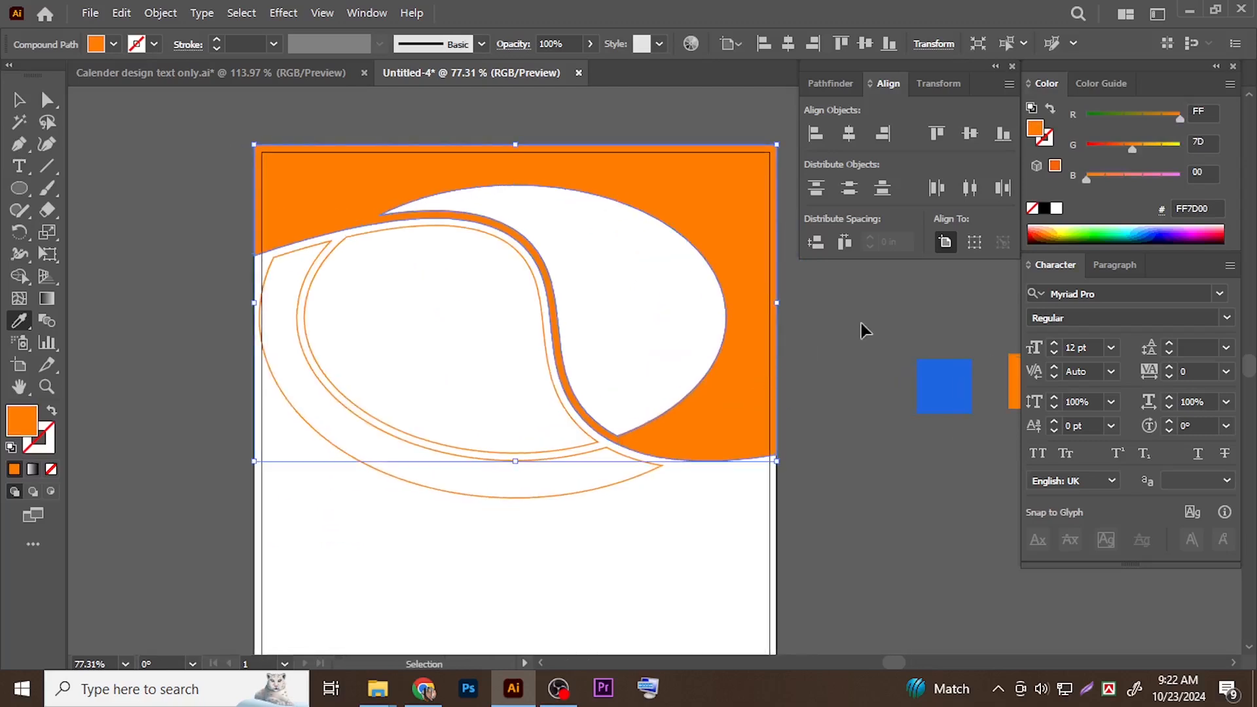
left_click(865, 331, "ctrl")
Fill the outer crescent below the S-curve with the blue swatch color 1D66E0
left_click(467, 489, "ctrl")
left_click_drag(732, 454, 717, 446)
left_click(615, 483, "ctrl")
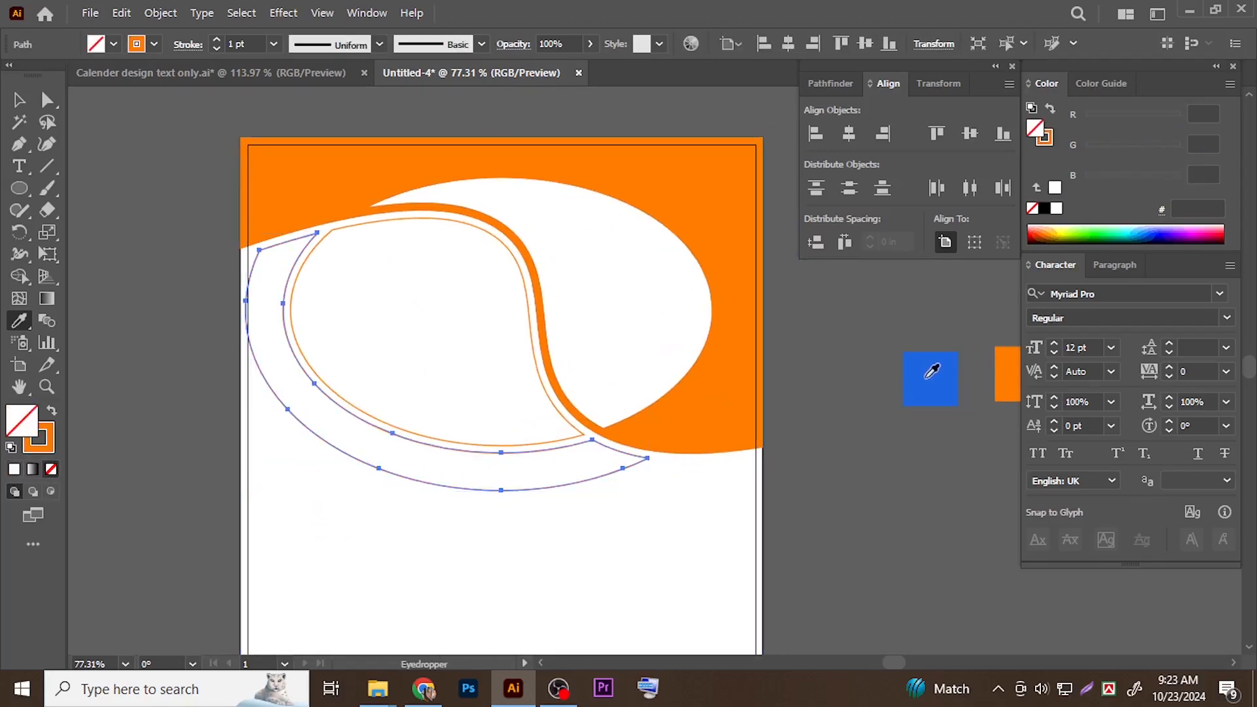
left_click(933, 373)
left_click_drag(860, 355, 827, 417)
left_click(827, 417, "ctrl")
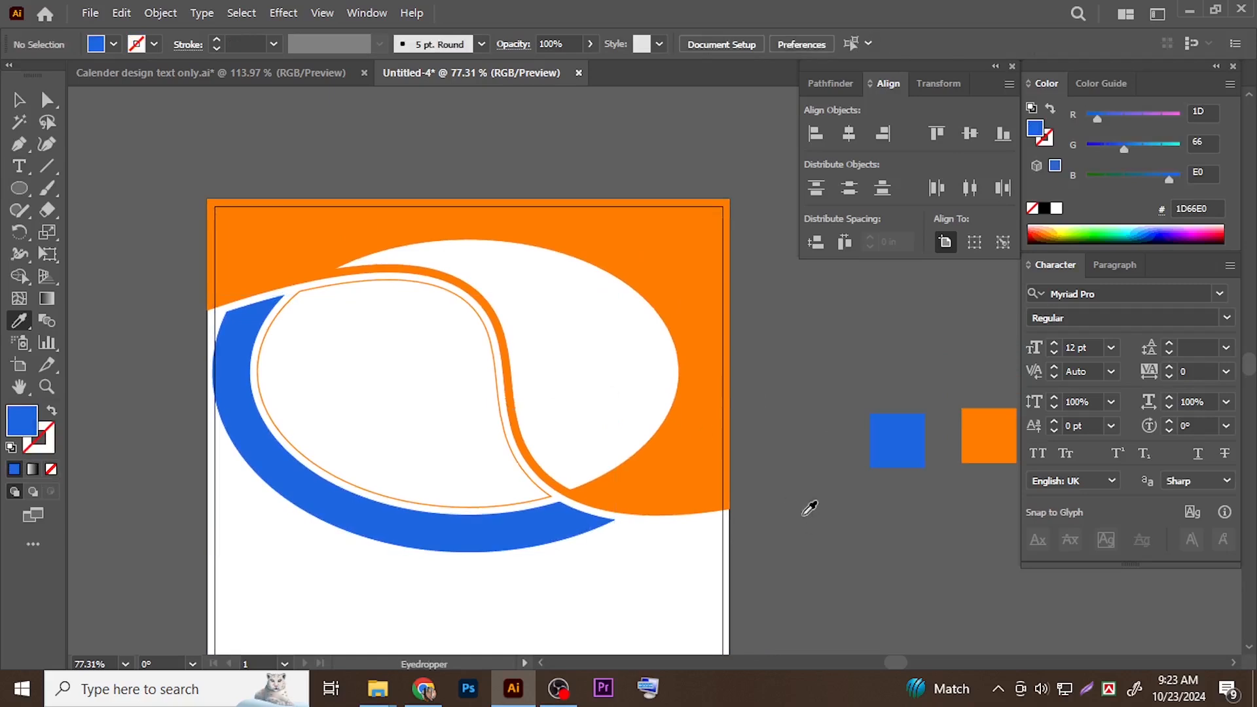
Copy the business-center photo from the Calender design text only document into the calendar page and place it over the lower ellipse half
left_click(249, 84)
left_click(541, 336, "ctrl")
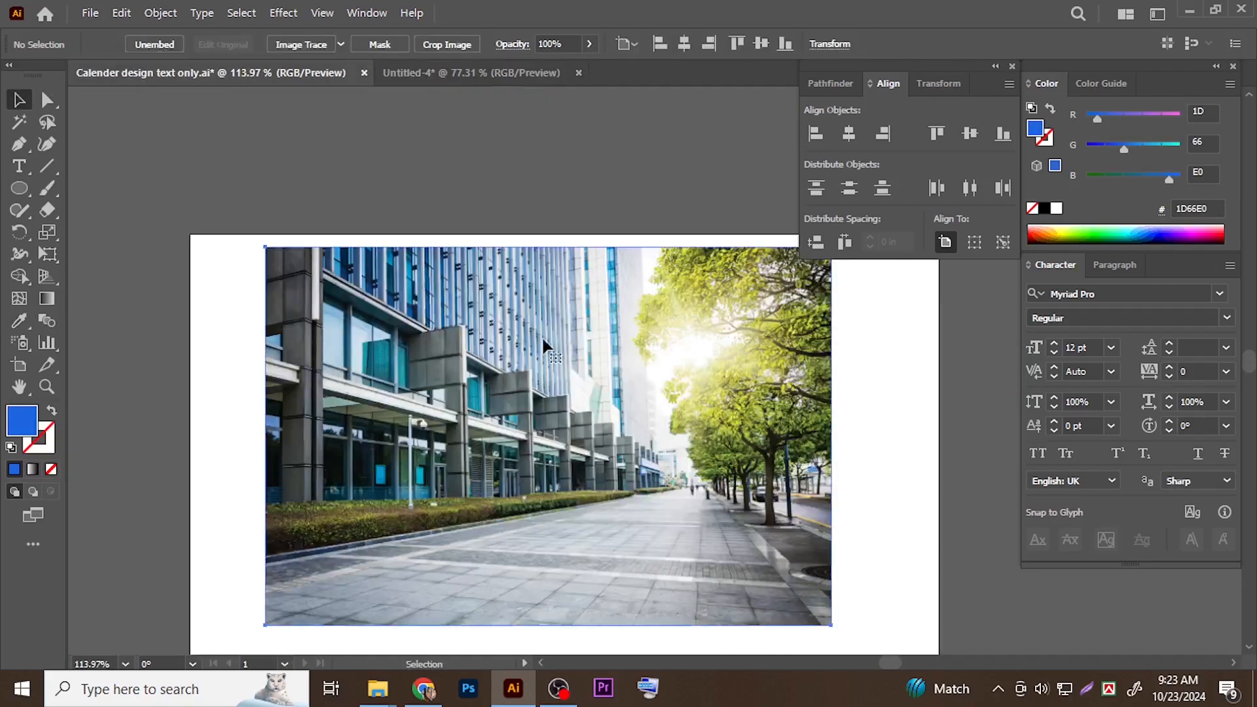
left_click(521, 75)
key("ctrl+v")
left_click_drag(651, 406, 444, 401)
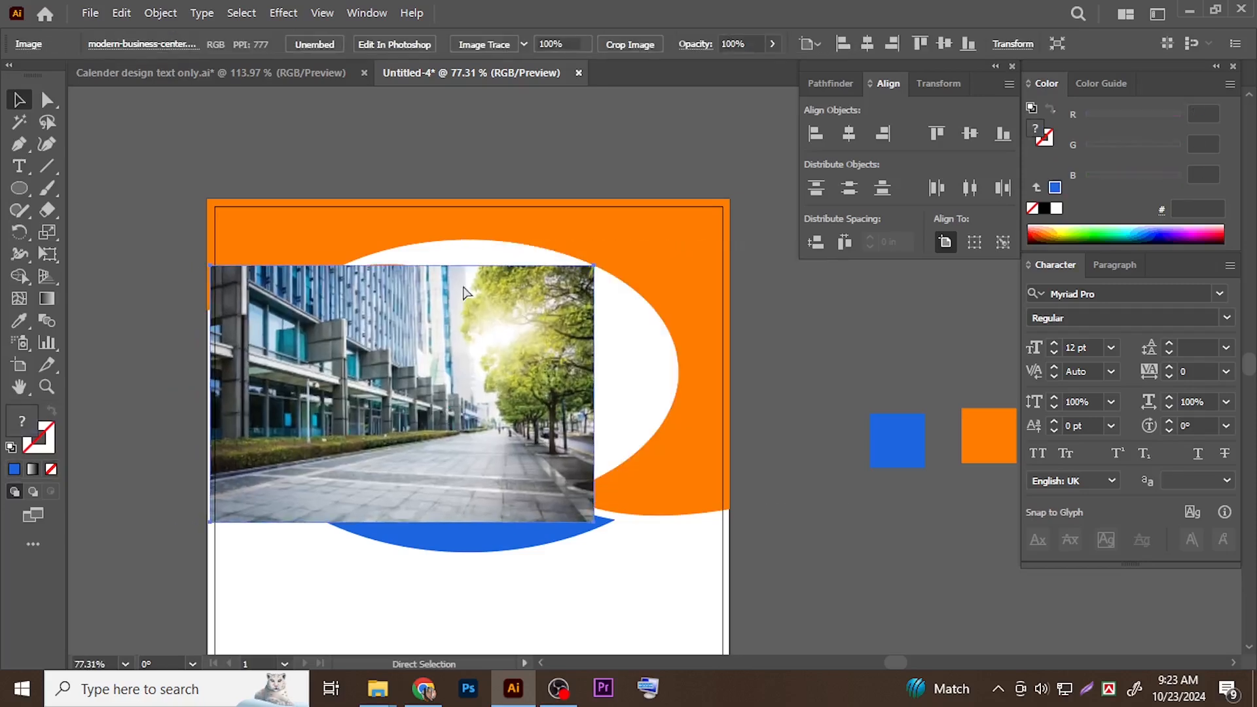
Cut the photo and paste it in back so it sits behind the orange shape and the inner ellipse outline
key("Delete")
left_click(284, 298)
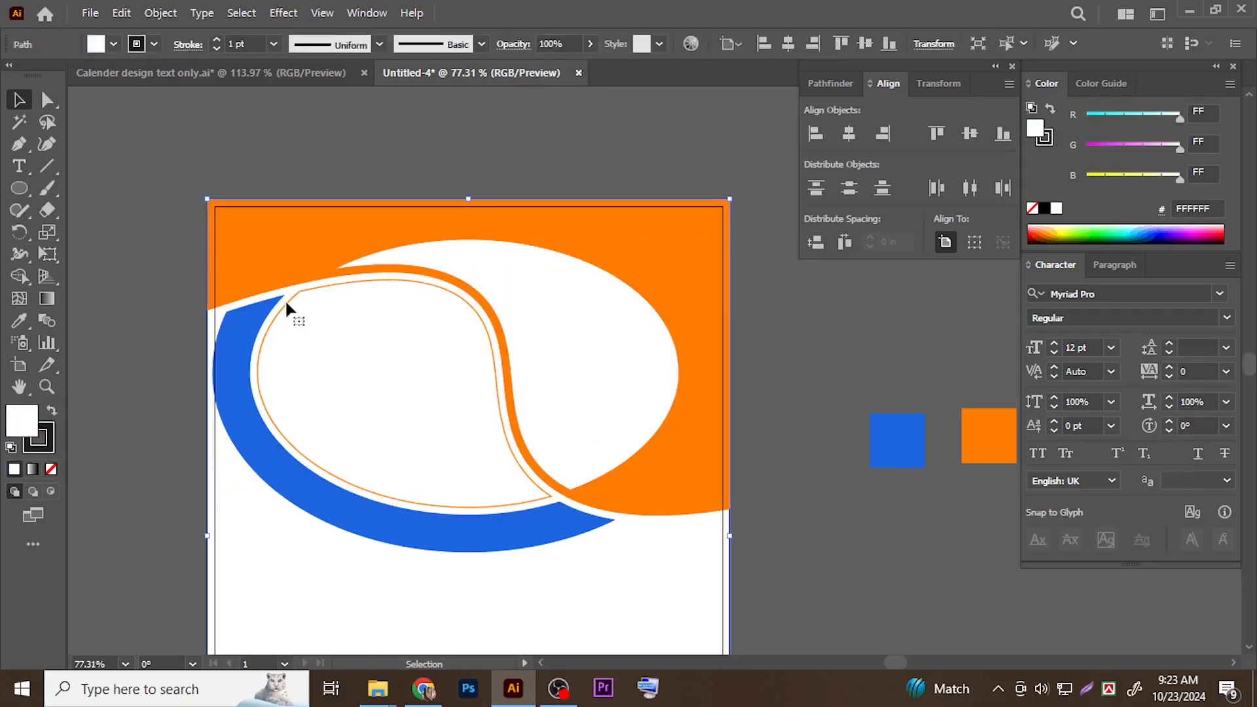
key("a")
key("v")
key("ctrl+z")
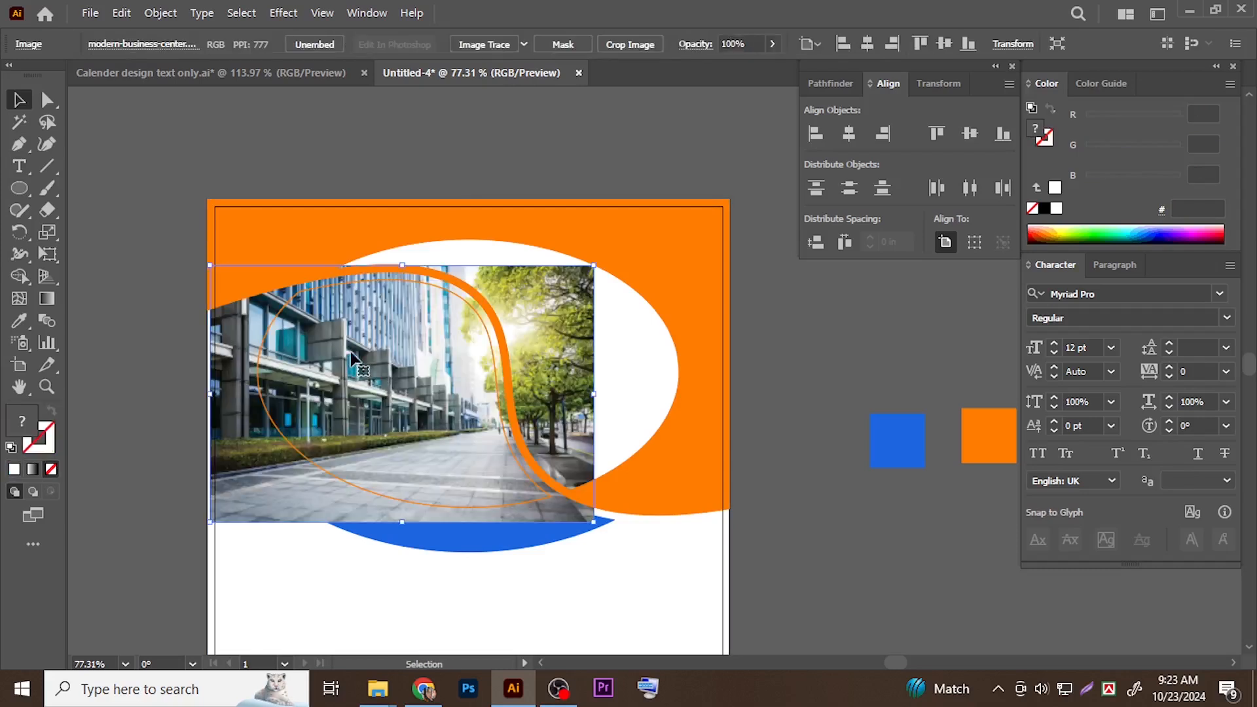
Clip the photo into the inner ellipse half below the S-curve with a clipping mask
left_click(266, 339, "shift")
right_click(328, 279)
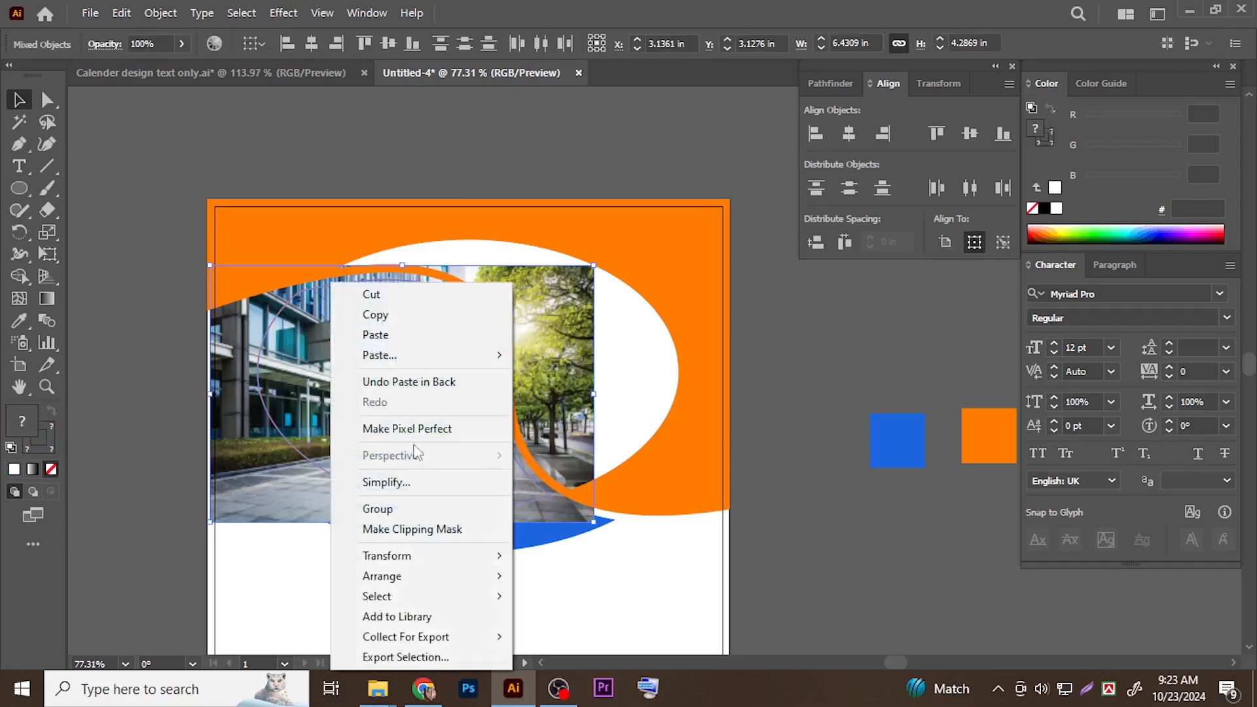
left_click(415, 528)
left_click(888, 479)
Scale the clipped photo down slightly and shift it within its mask so that more of the trees shows
left_click(47, 99)
left_click(386, 372)
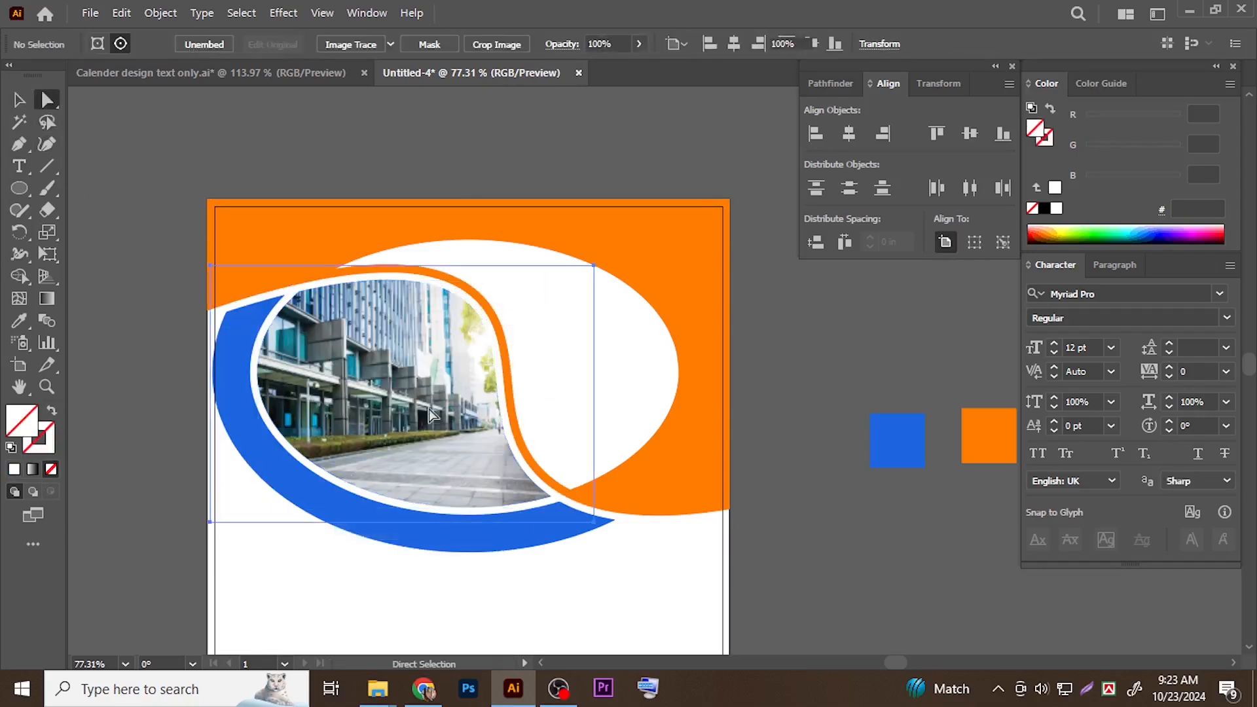
left_click(19, 100)
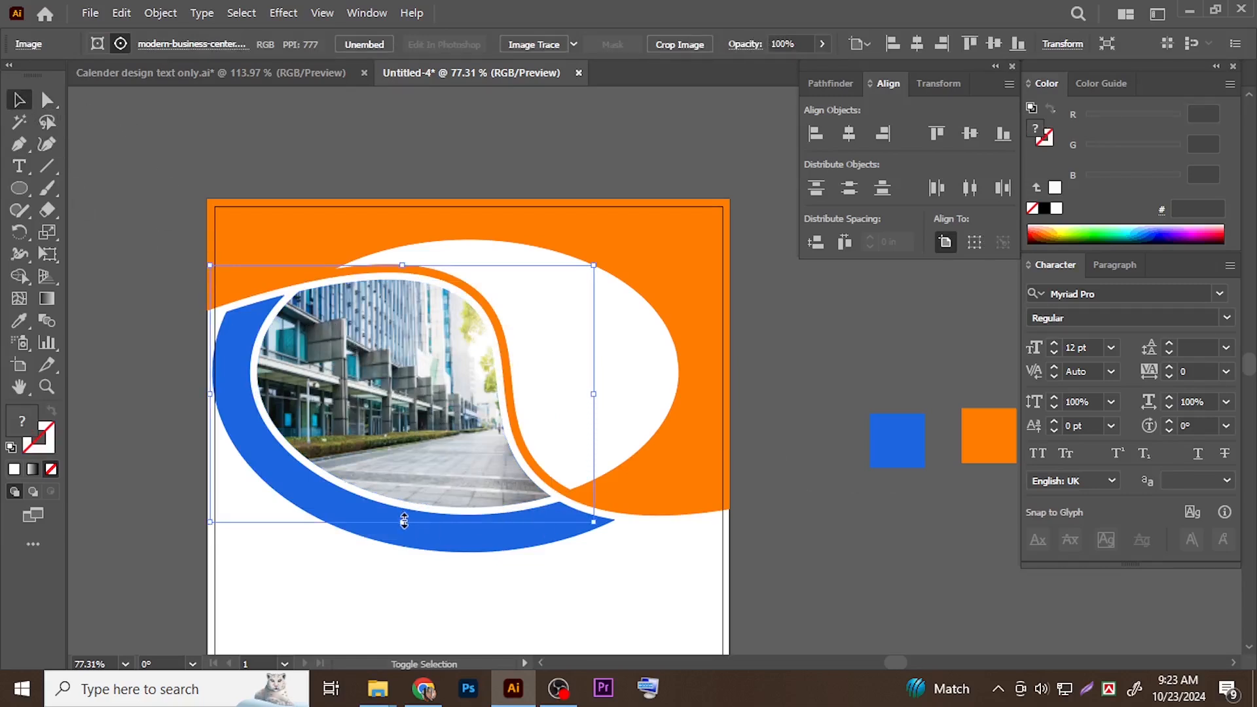
left_click_drag(404, 521, 405, 516)
left_click_drag(406, 264, 405, 271)
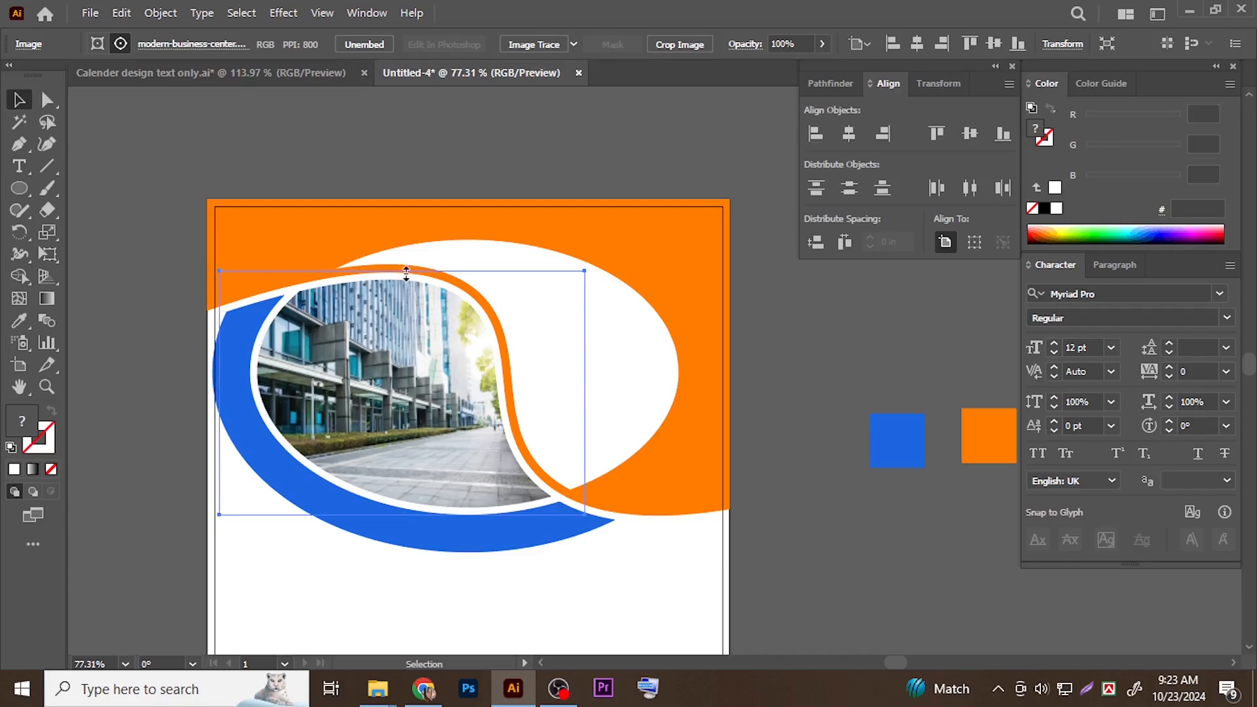
key("a")
key("ctrl+shift+a")
left_click_drag(353, 356, 336, 345)
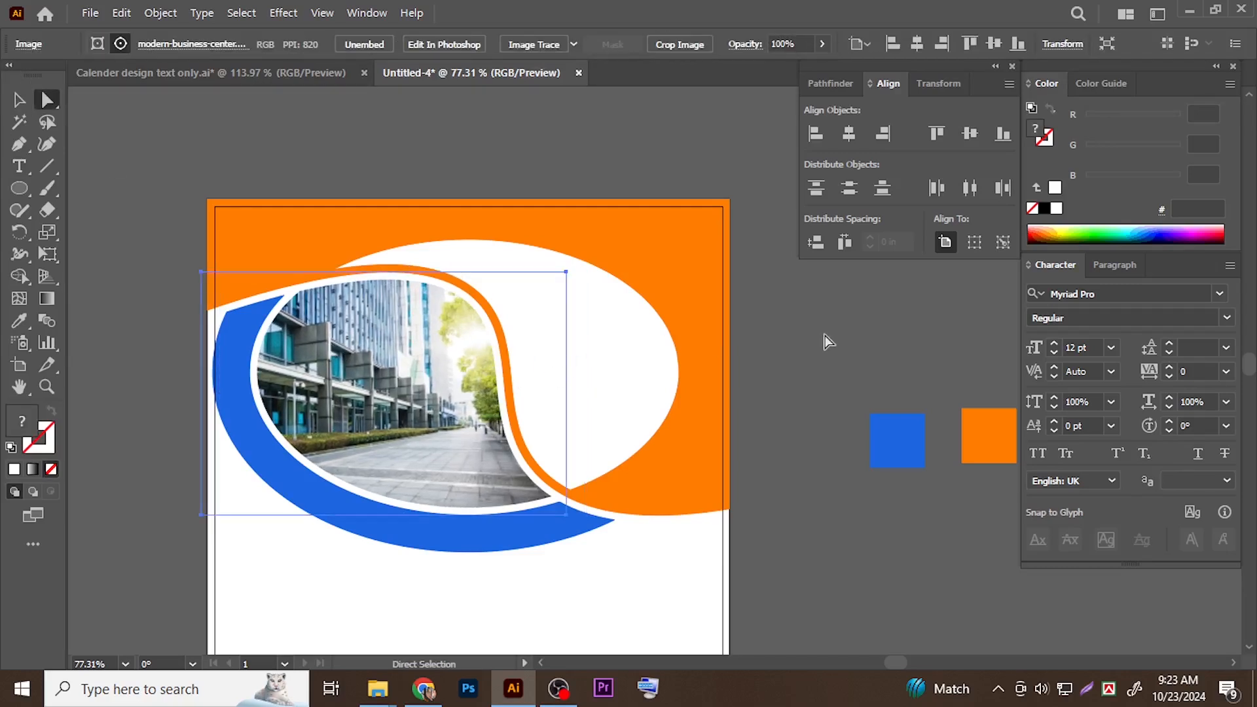
left_click(837, 356)
Add a point text above the page, enlarge it to about 48 pt and change its wording to "2025"
left_click_drag(685, 426, 360, 370)
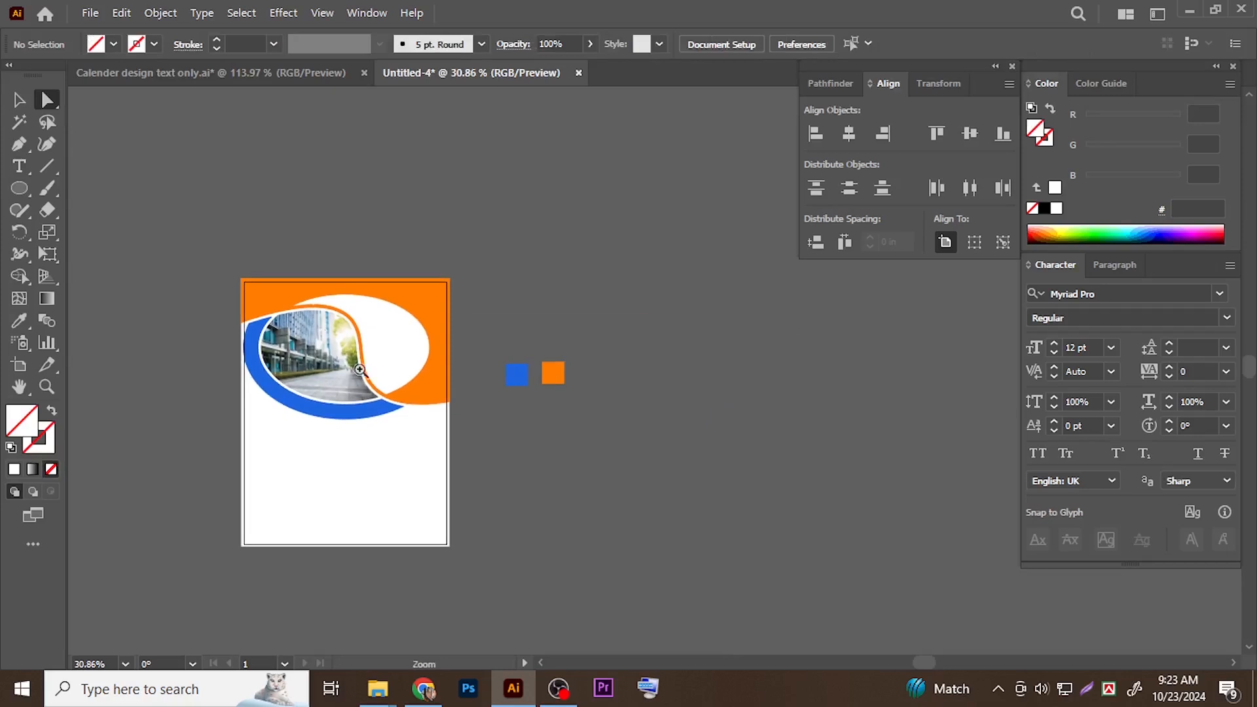
scroll(276, 282, "up", 2)
left_click(21, 169)
left_click_drag(378, 242, 435, 272)
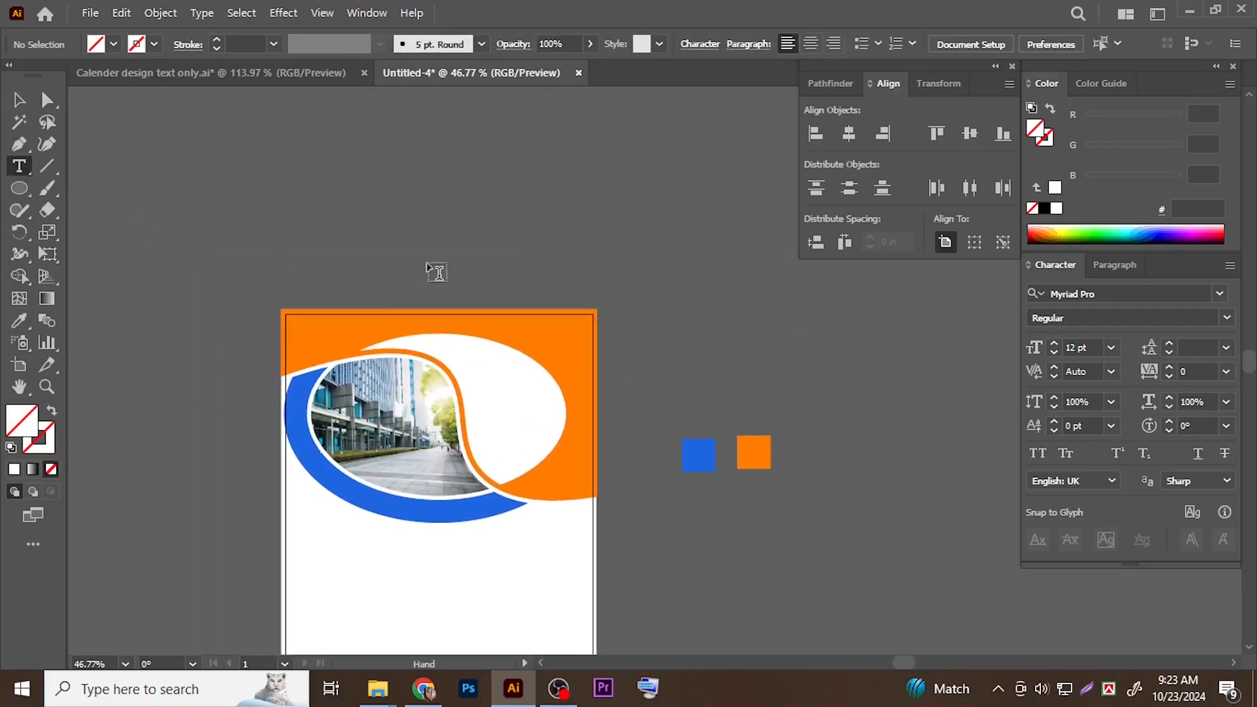
left_click(451, 237)
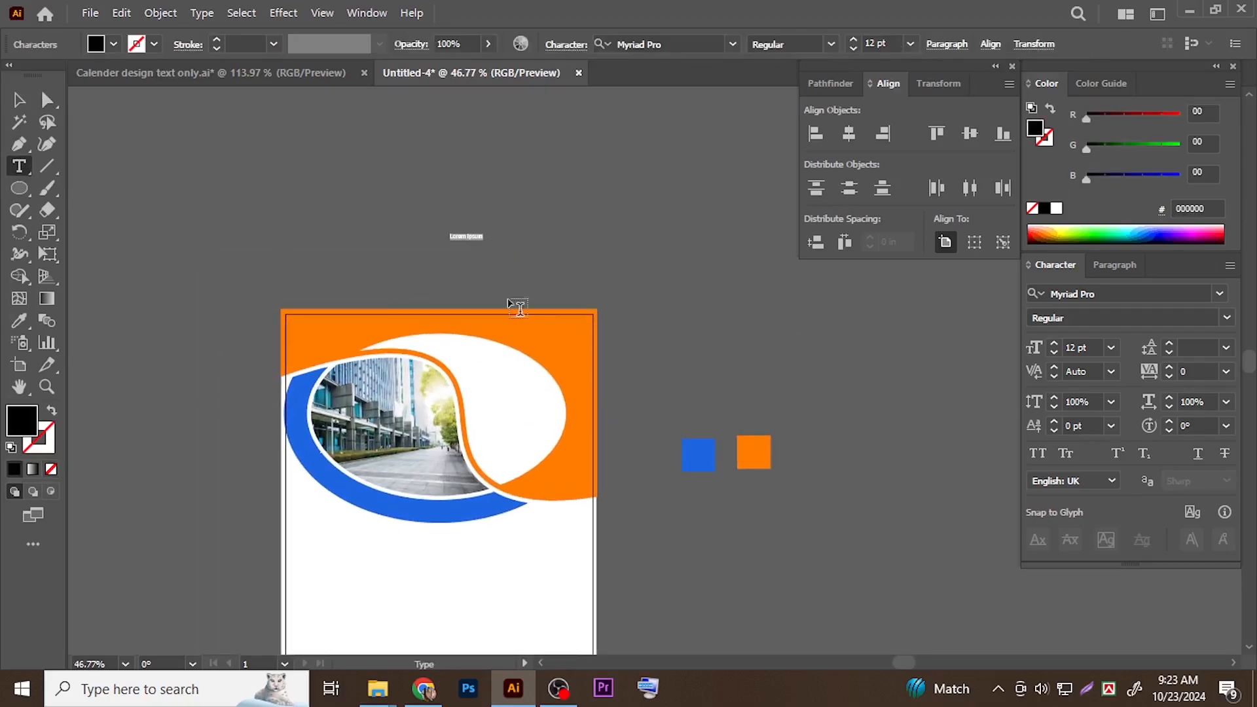
key("Escape")
left_click_drag(488, 248, 542, 267)
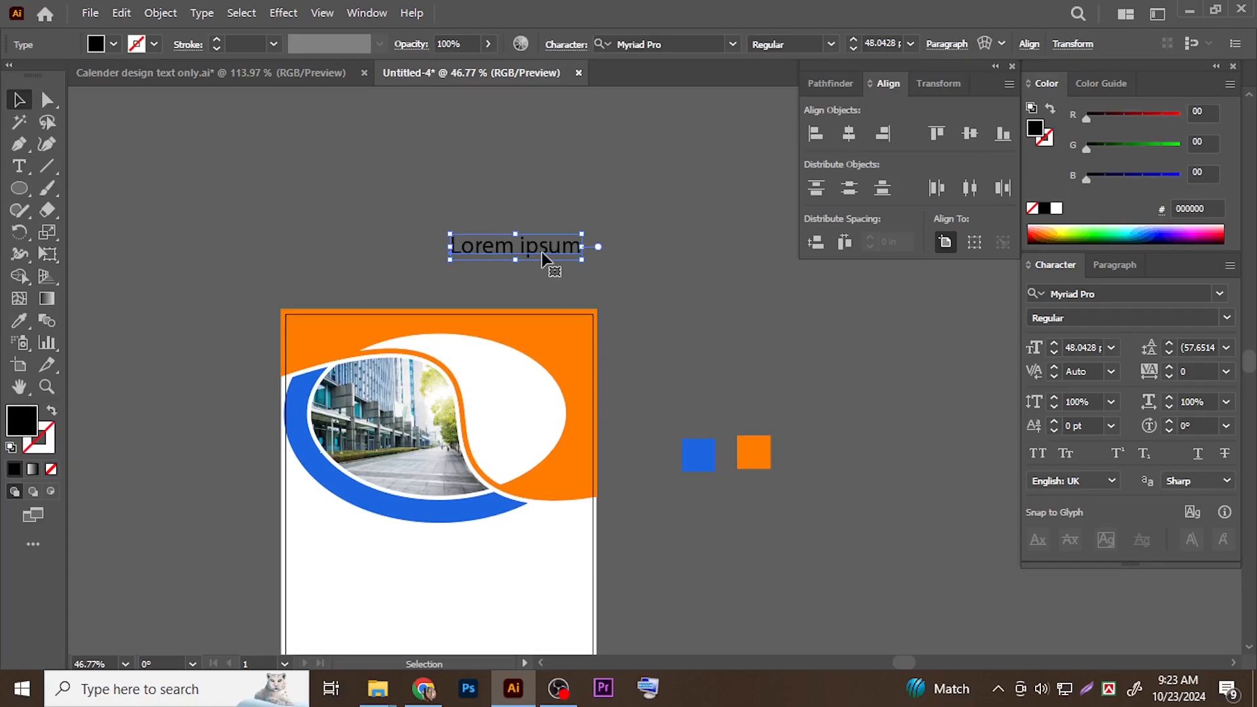
triple_click(542, 249)
type("2025")
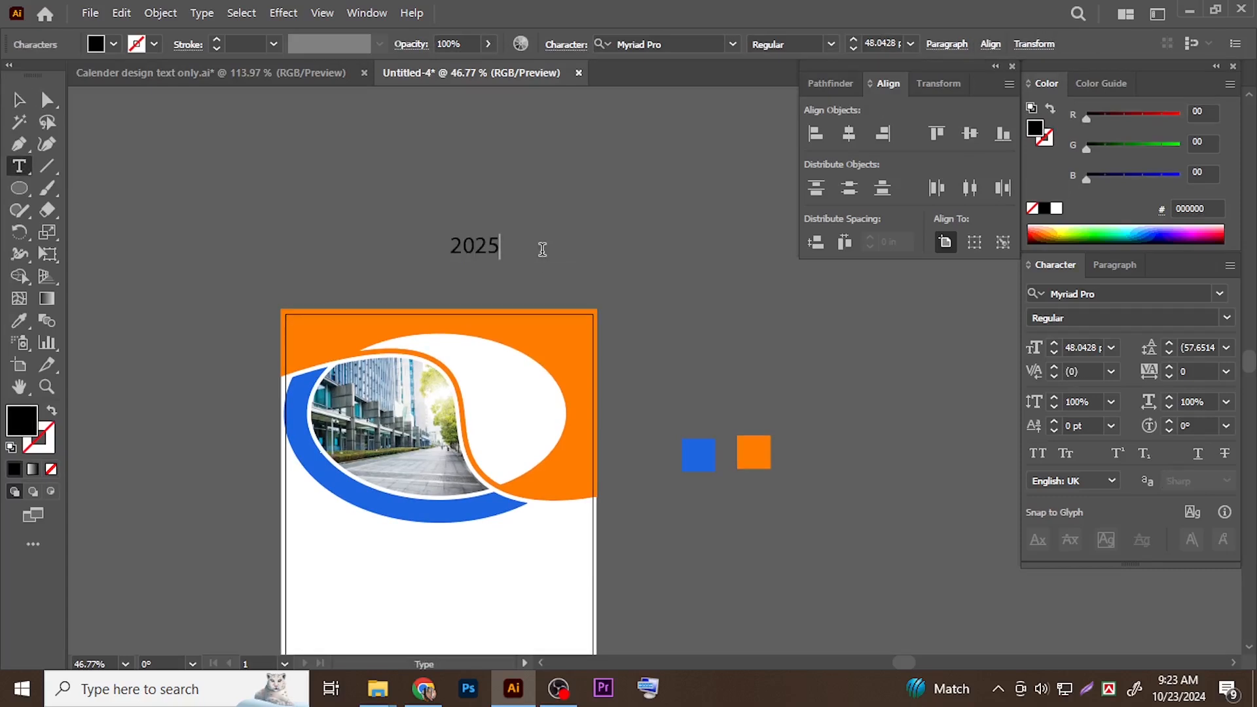
key("Escape")
Set the font of the "2025" text to Montserrat Bold
scroll(488, 246, "up", 3)
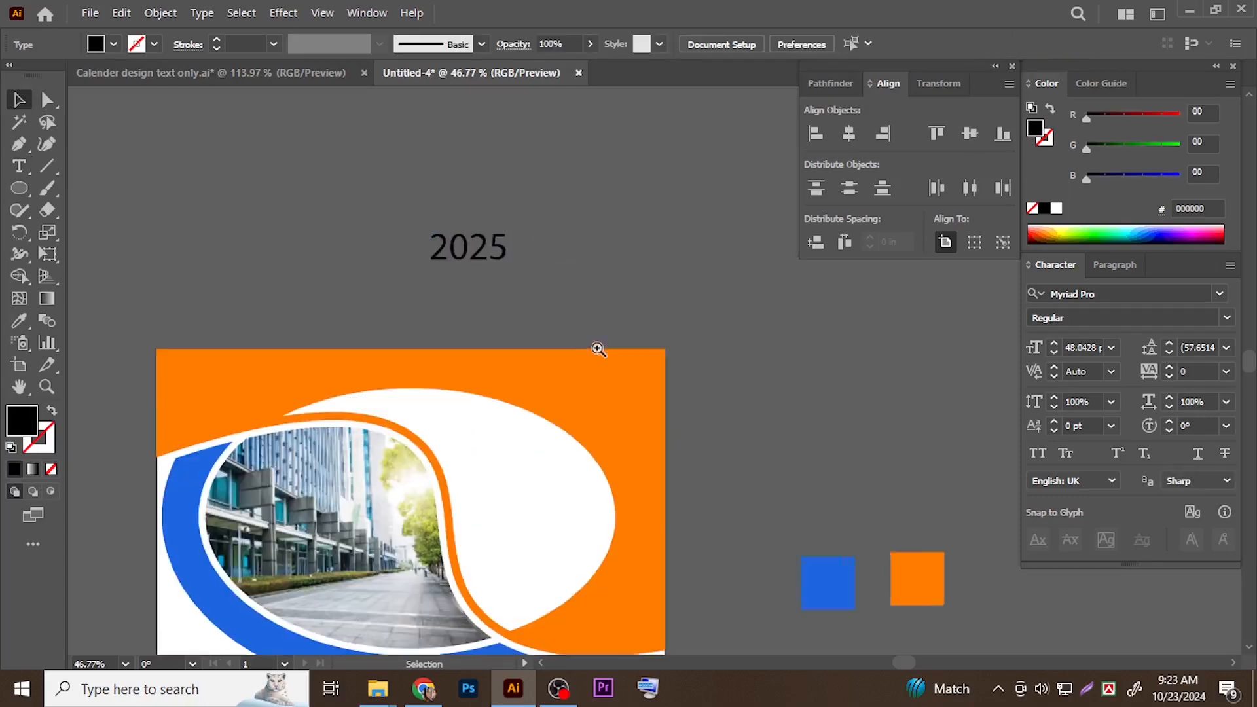
left_click(1188, 293)
type("mont")
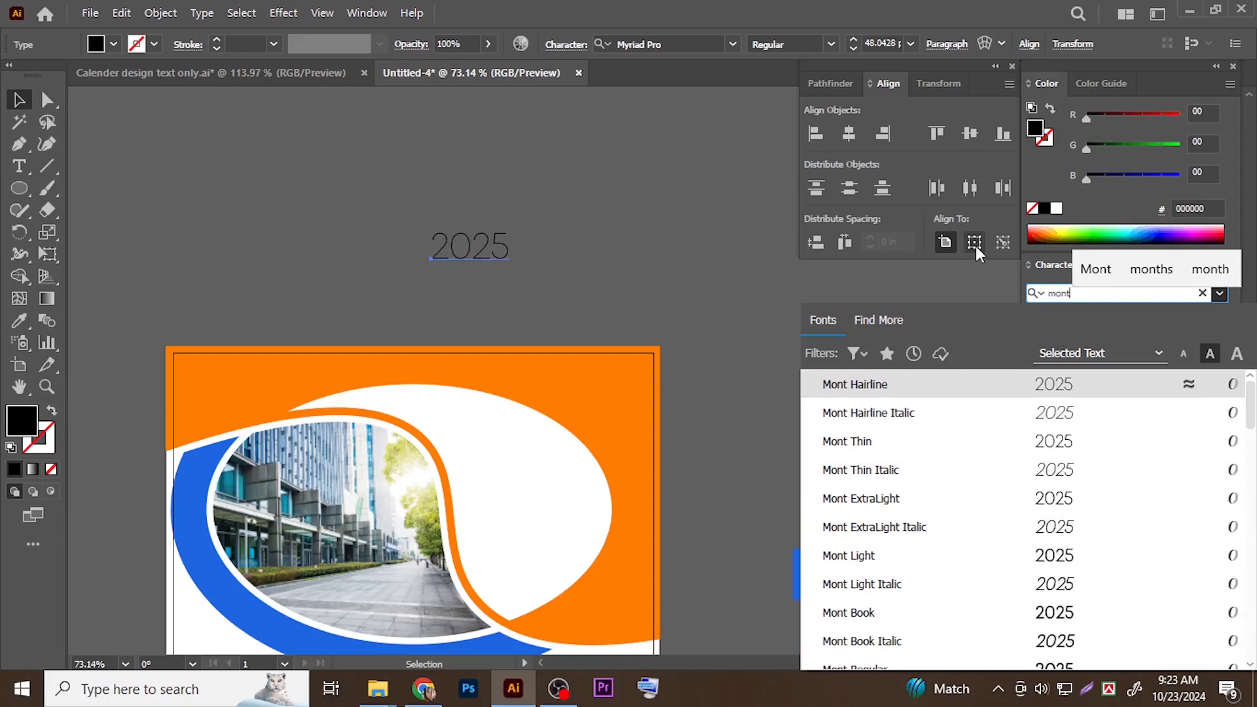
type("s")
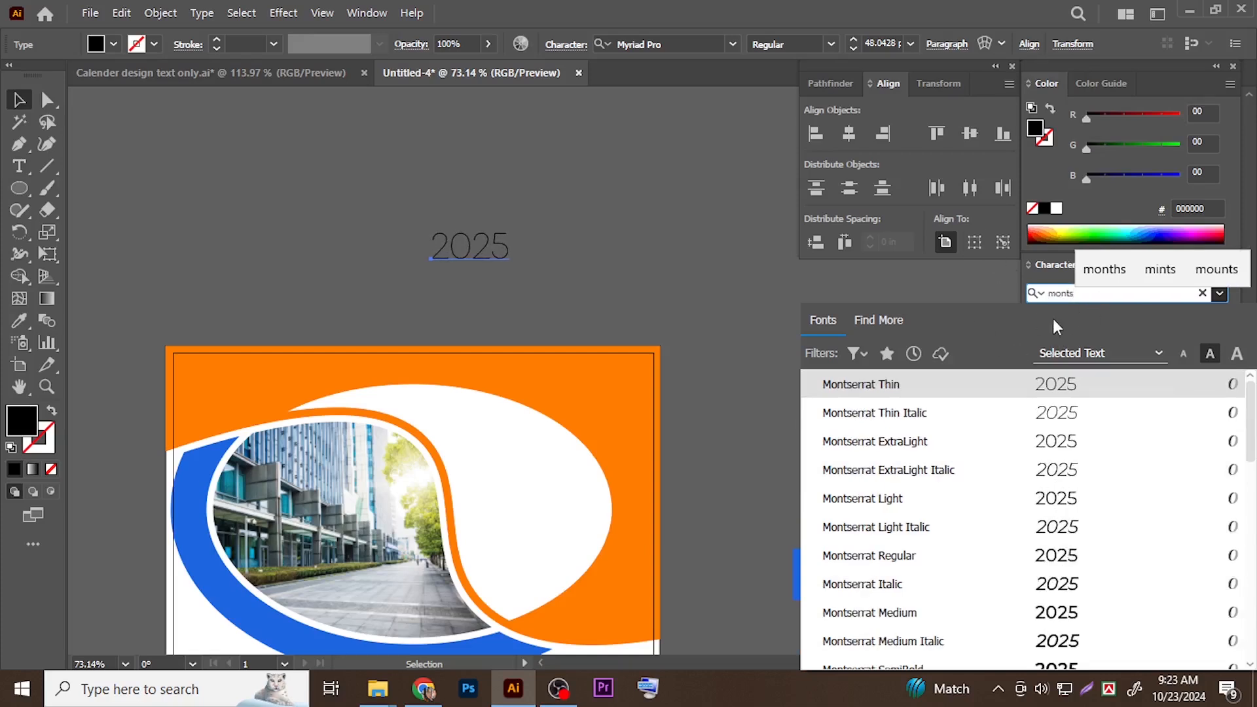
left_click(922, 410)
left_click(1222, 317)
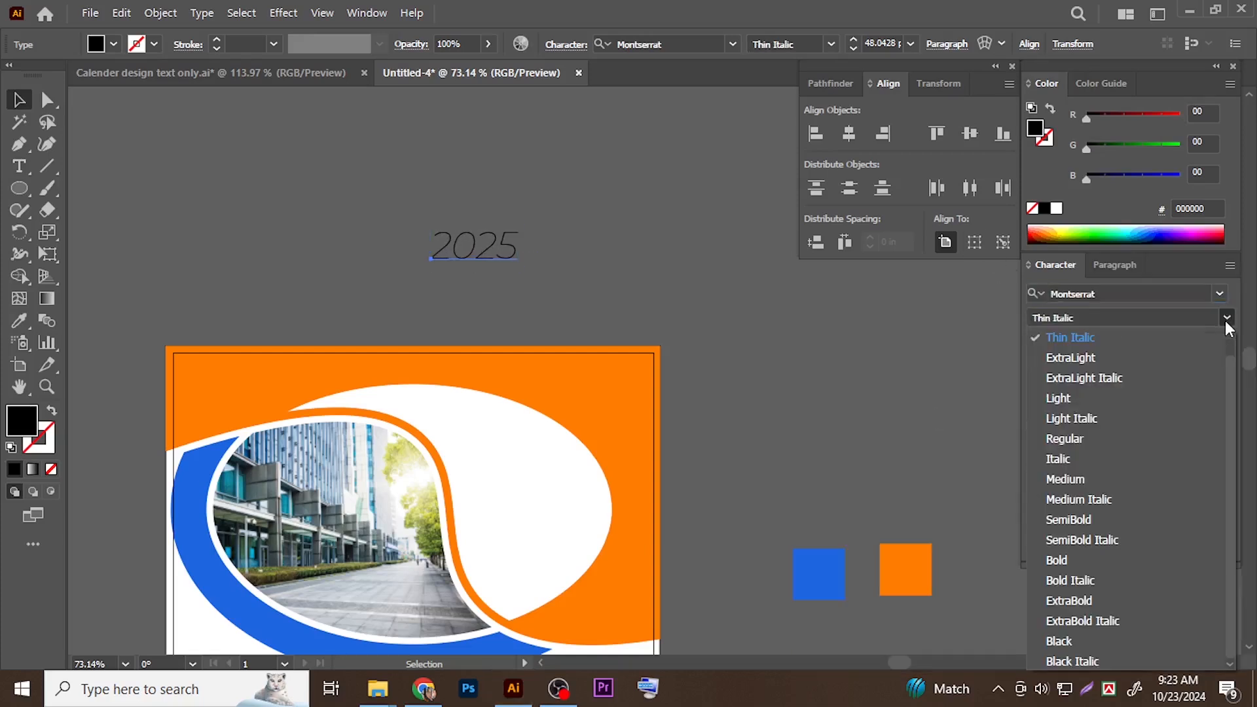
left_click(1081, 557)
Enlarge the "2025" text to about 111 pt above the page and change its font style to Black
left_click(735, 266)
left_click_drag(494, 258, 671, 250)
left_click(571, 242)
left_click(1226, 320)
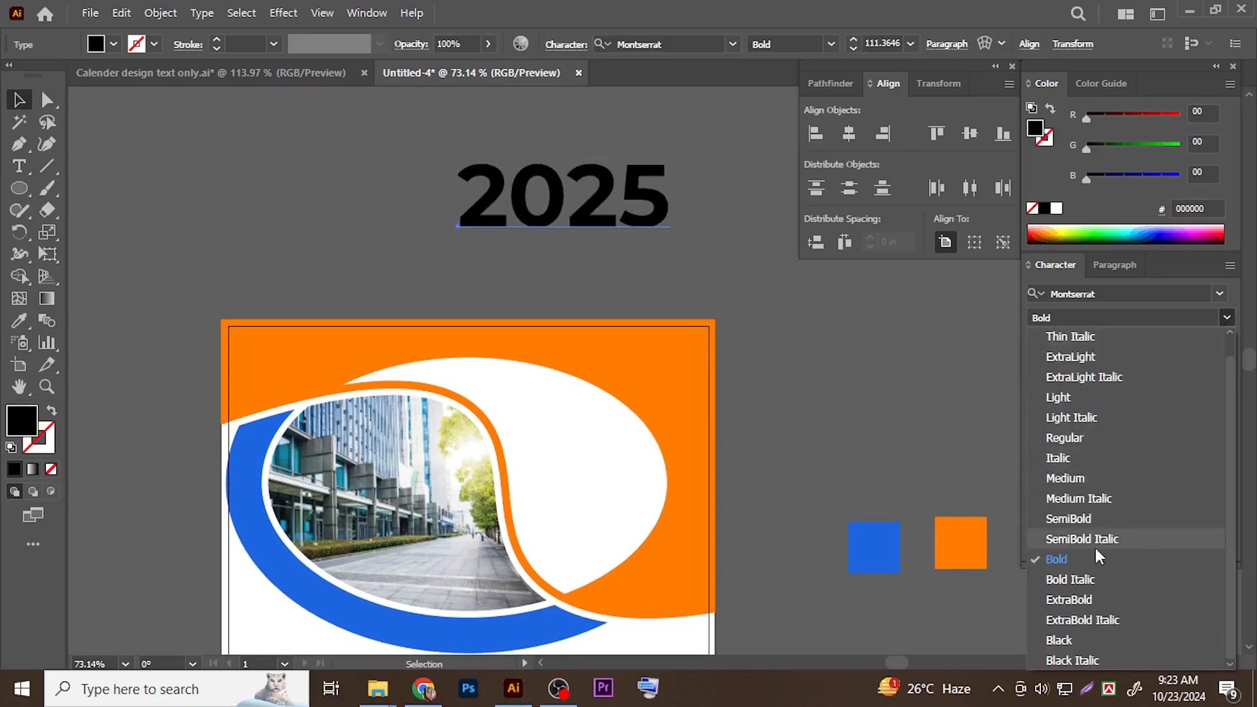
left_click(1075, 639)
left_click(786, 327)
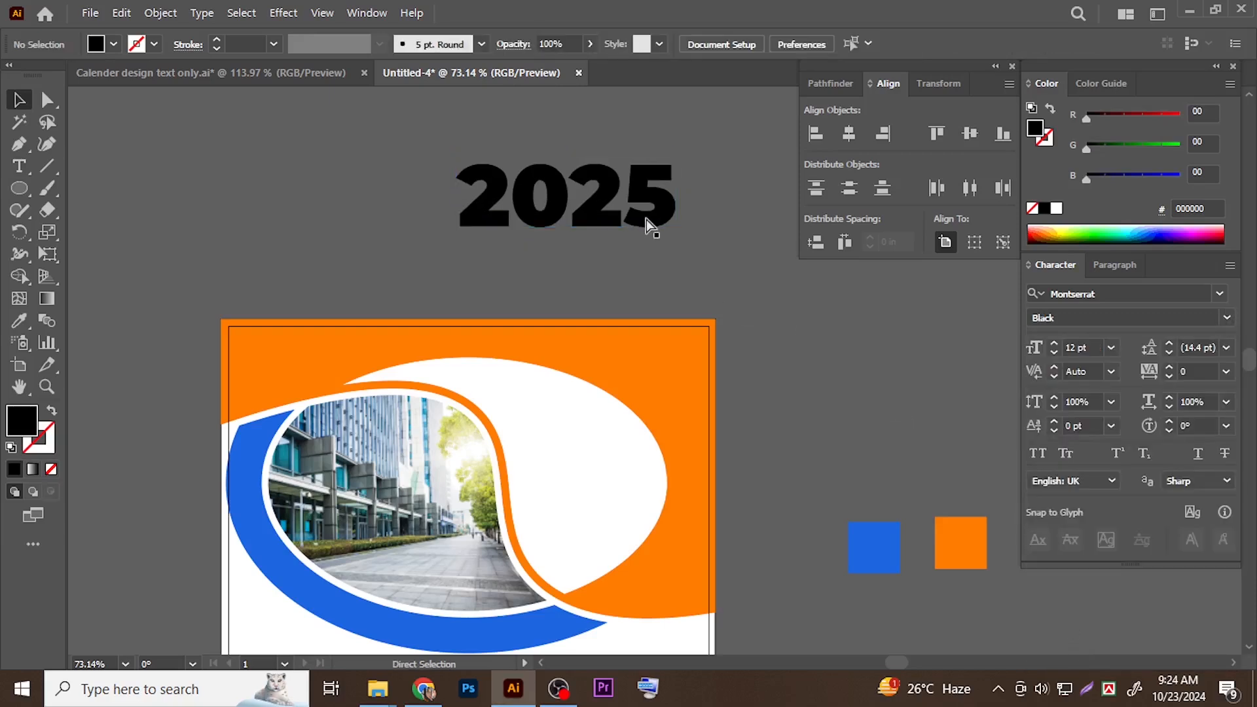
key("ctrl+z")
key("ctrl+shift+z")
key("ctrl+shift+z")
Convert the "2025" text to outlines, ungroup it into separate digits and select the digit 5
left_click(597, 218)
key("ctrl+shift+o")
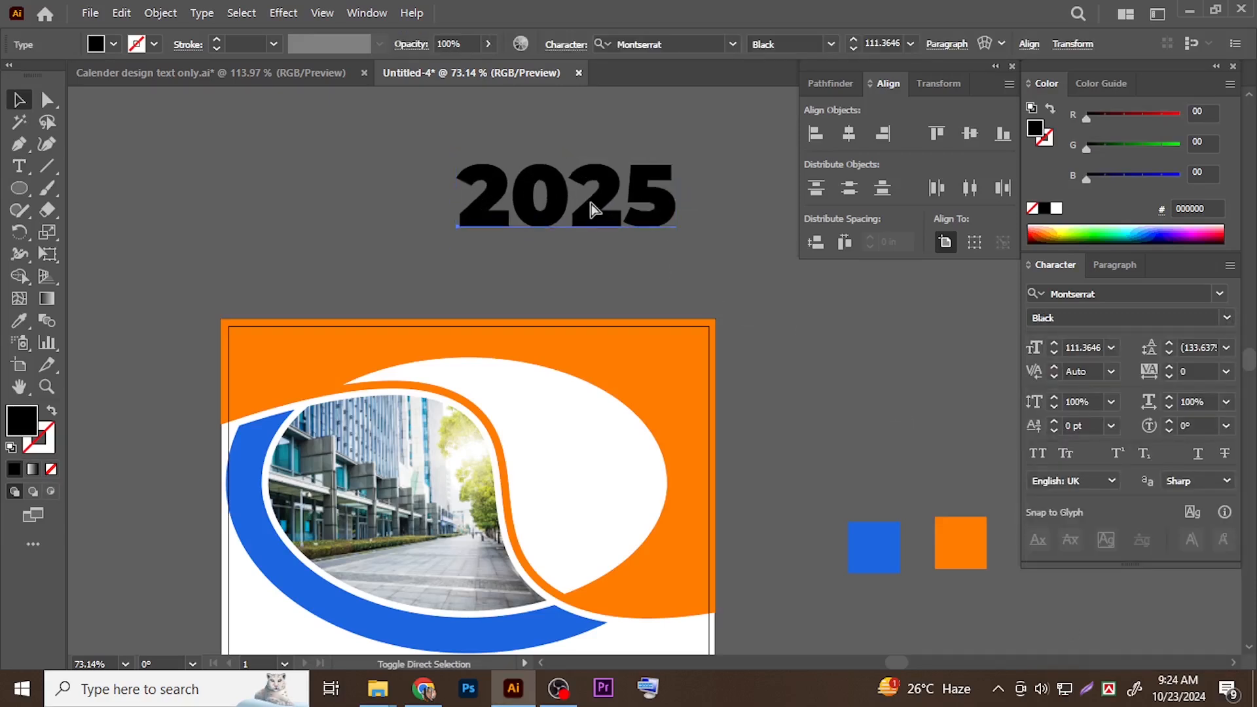
scroll(724, 267, "down", 1)
scroll(567, 193, "down", 1)
right_click(550, 154)
left_click(590, 395)
left_click(828, 329)
left_click(647, 152)
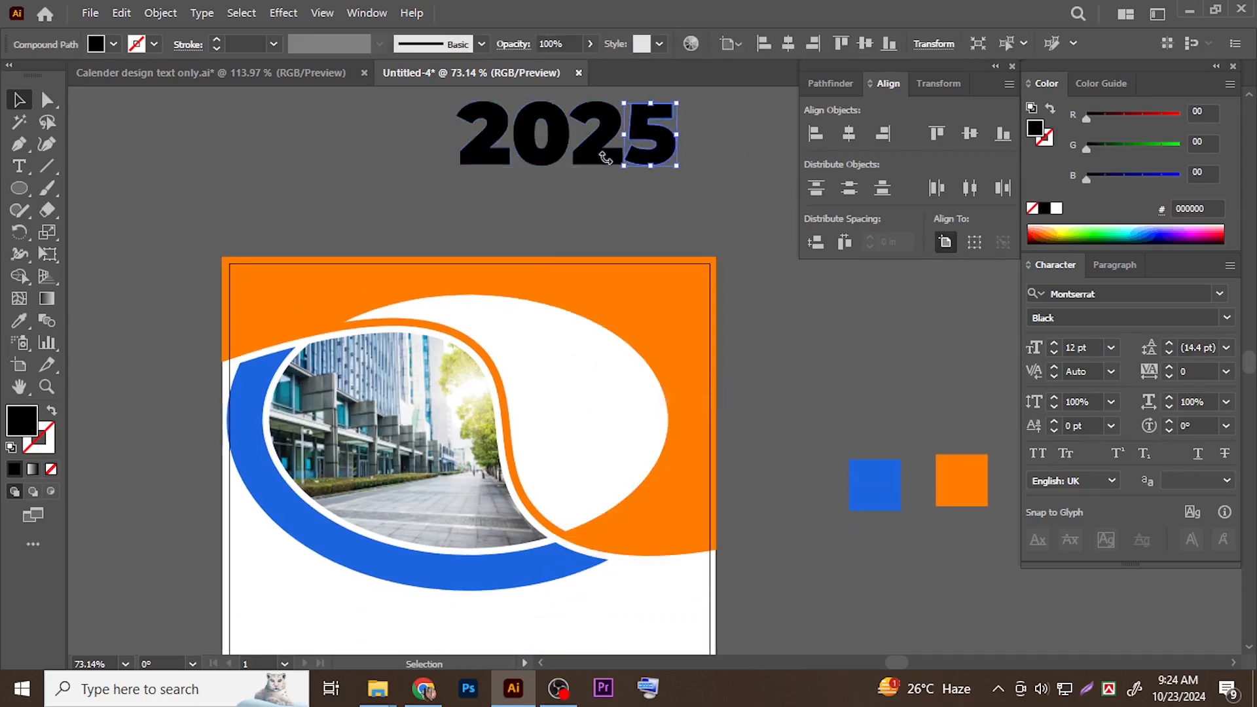
Move the digits 2 and 5 beneath the digits 2 and 0 and group them as "25"
left_click(595, 141, "shift")
left_click_drag(598, 155, 501, 230)
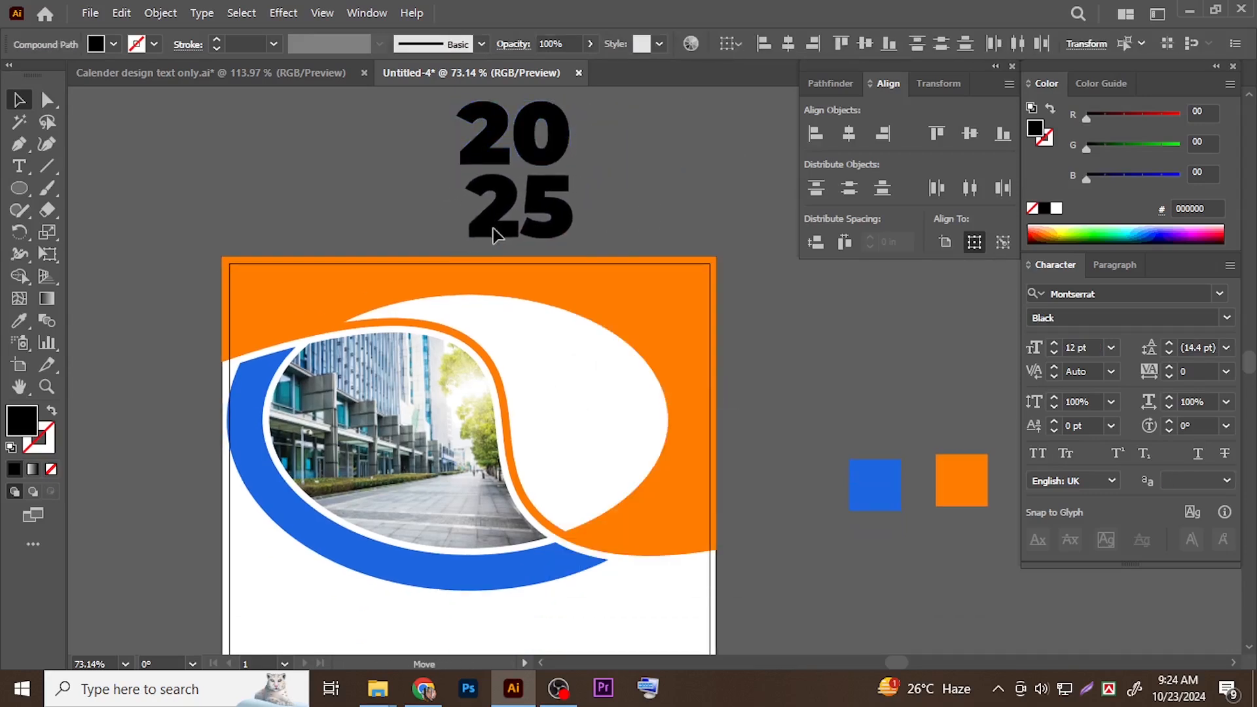
scroll(504, 178, "up", 1)
scroll(622, 279, "up", 3)
key("ctrl+g")
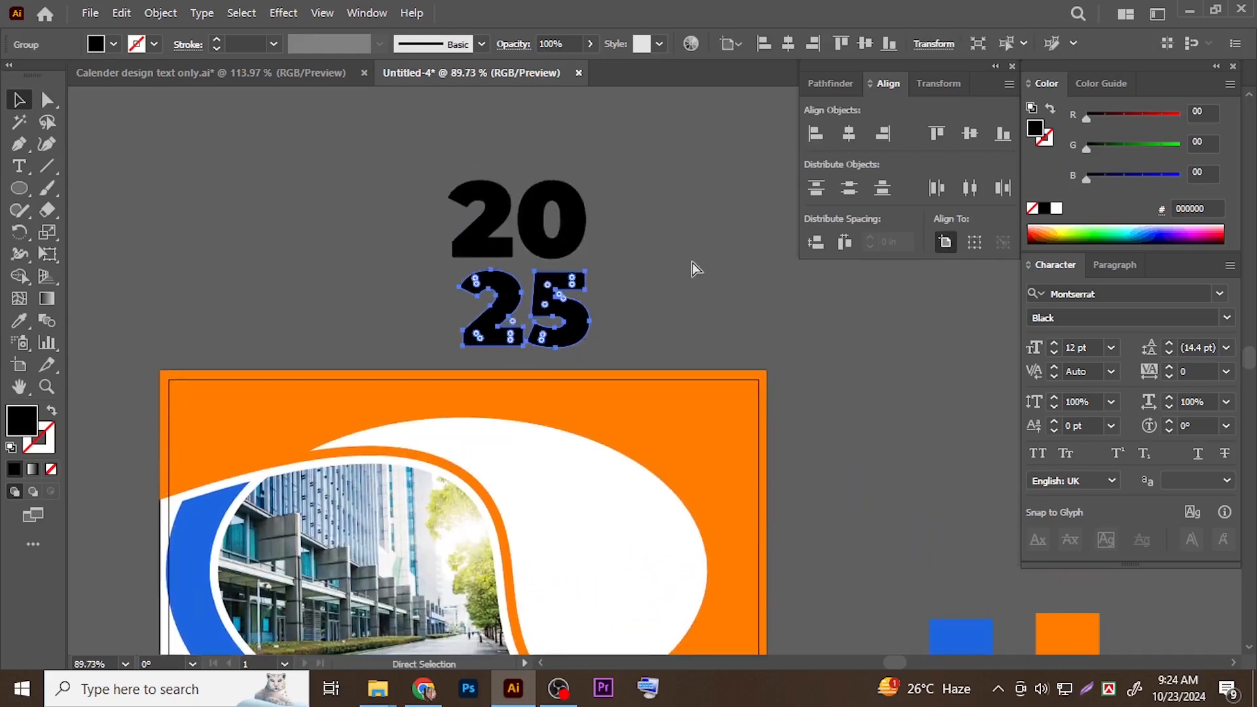
left_click(696, 268)
Group the upper digits as "20" and move both digit pairs into the white half of the ellipse
left_click(462, 229)
left_click(653, 235)
left_click_drag(578, 316, 585, 313)
left_click_drag(633, 172, 668, 485)
key("ctrl+z")
left_click_drag(563, 183, 675, 438)
scroll(695, 465, "down", 3)
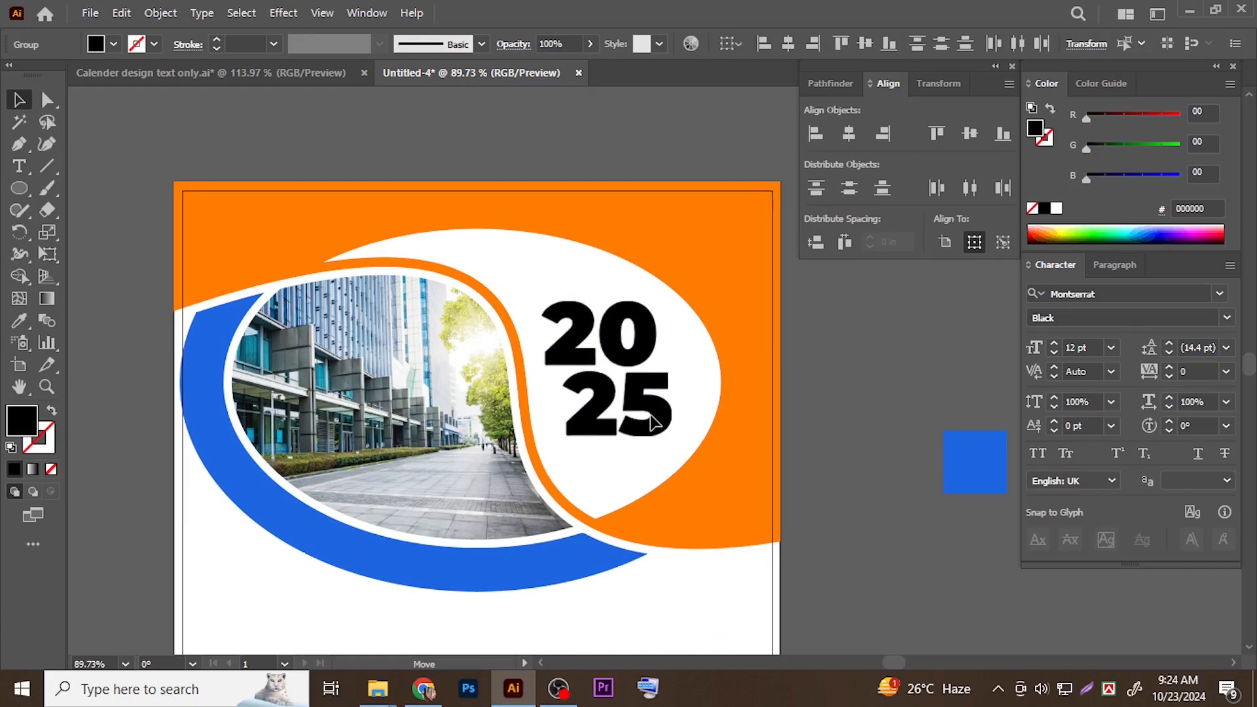
left_click(795, 410)
scroll(575, 421, "down", 3)
scroll(576, 425, "up", 2)
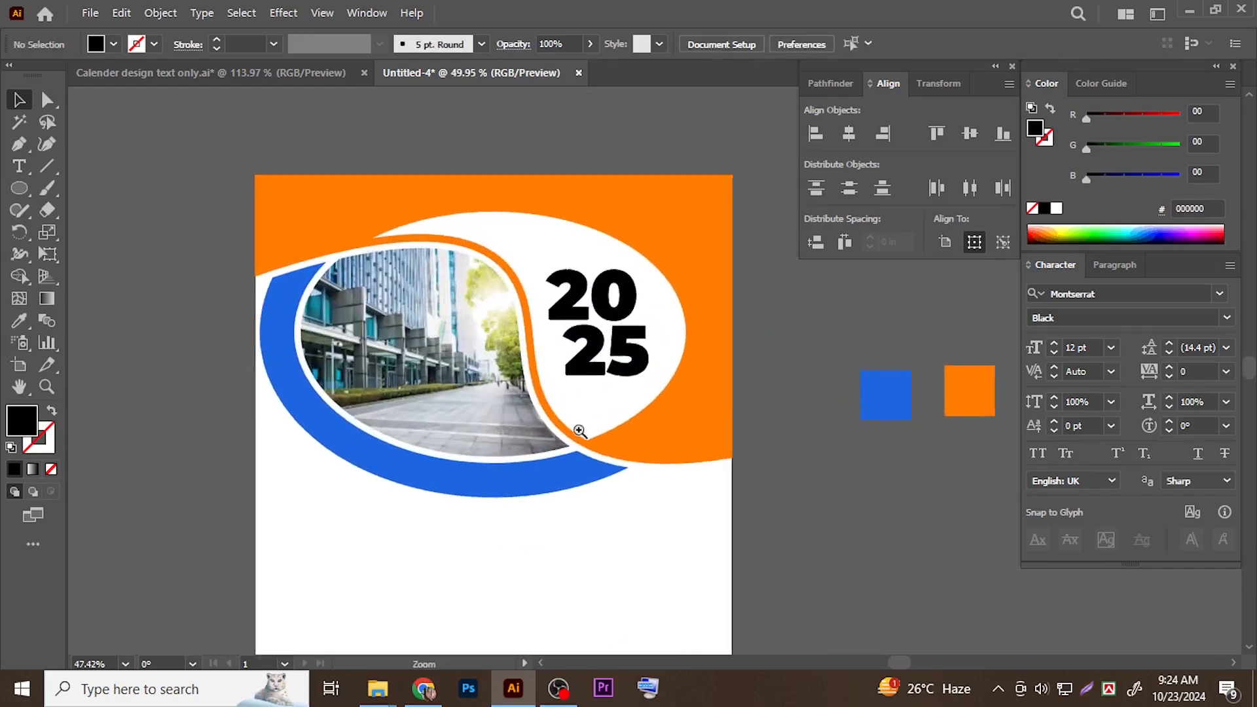
Colour the "20" with the header's orange and the "25" with the curved band's blue
left_click(594, 391)
left_click(18, 320)
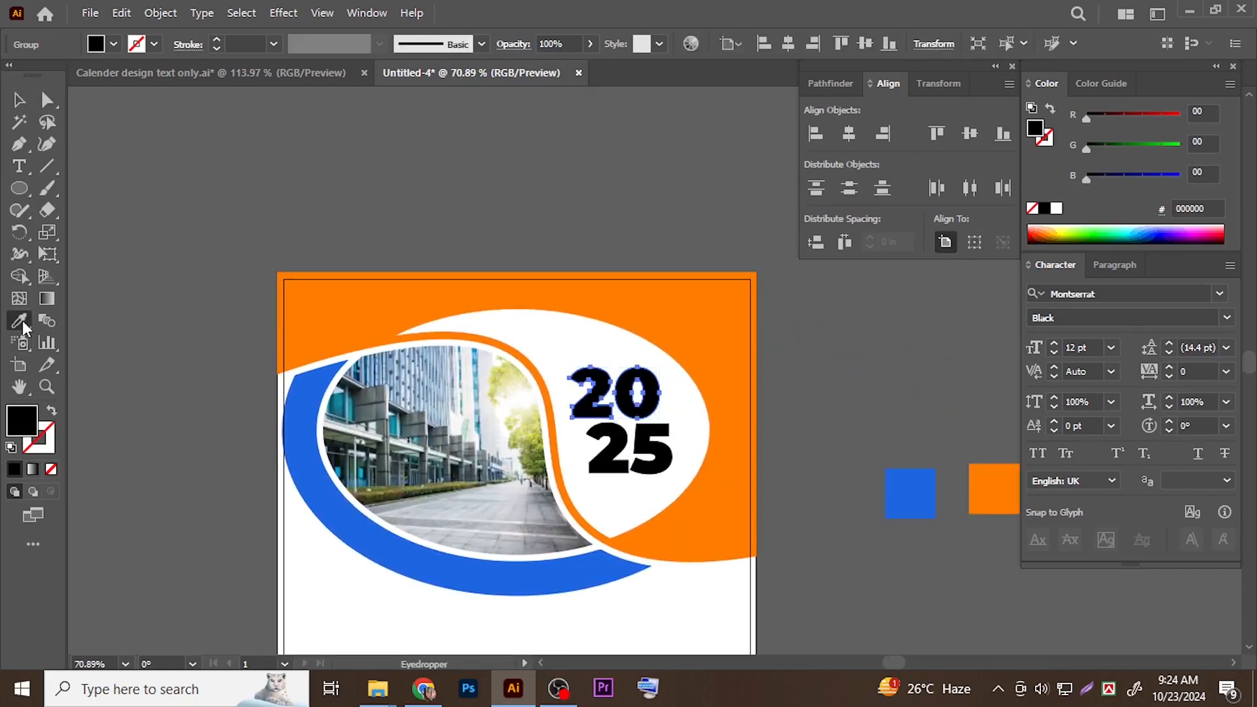
left_click(392, 298)
left_click(657, 454, "ctrl")
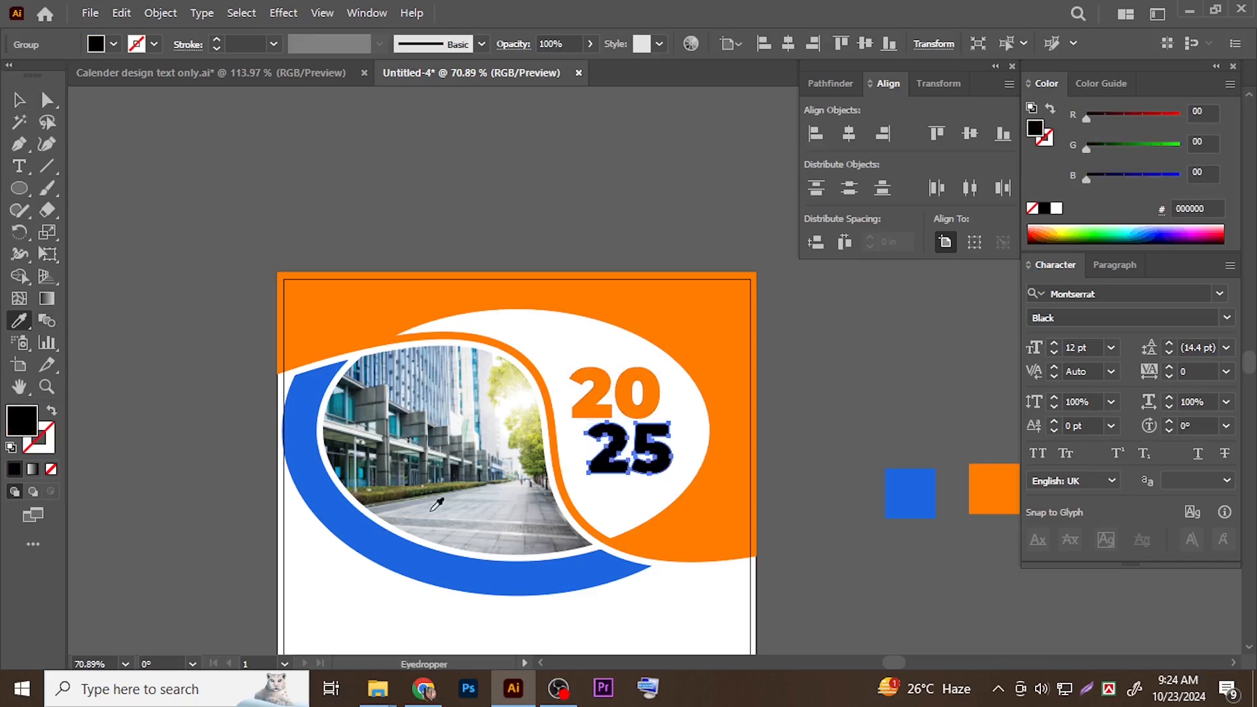
left_click(405, 545)
left_click(887, 365, "ctrl")
scroll(886, 365, "down", 3)
left_click_drag(617, 421, 508, 299)
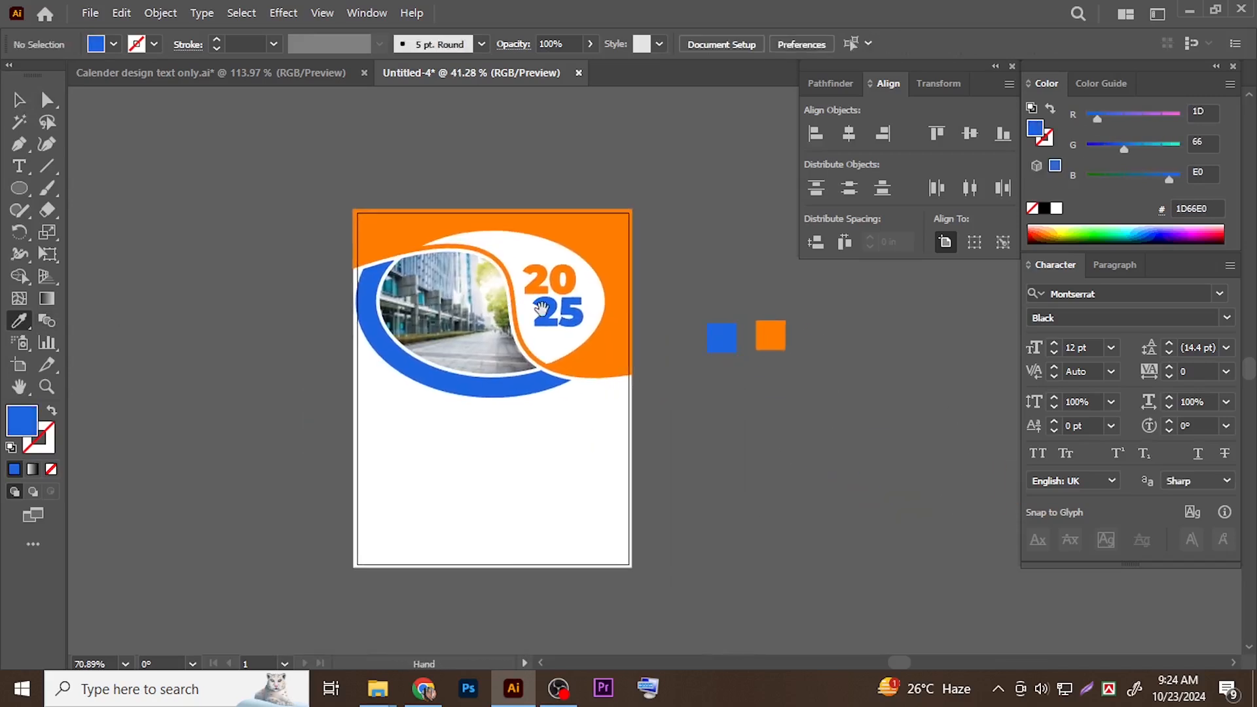
Add the point text "Calender" on the empty canvas beside the page
left_click(18, 168)
scroll(710, 376, "up", 3)
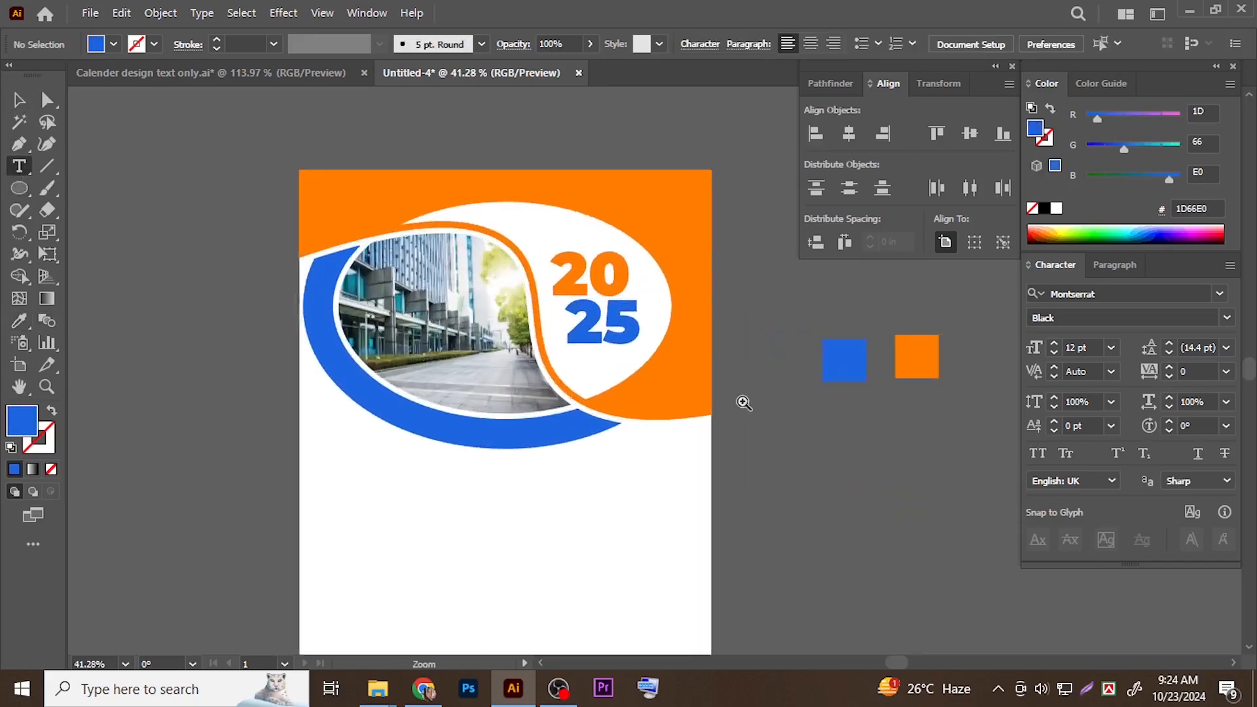
left_click(701, 309)
type("alender")
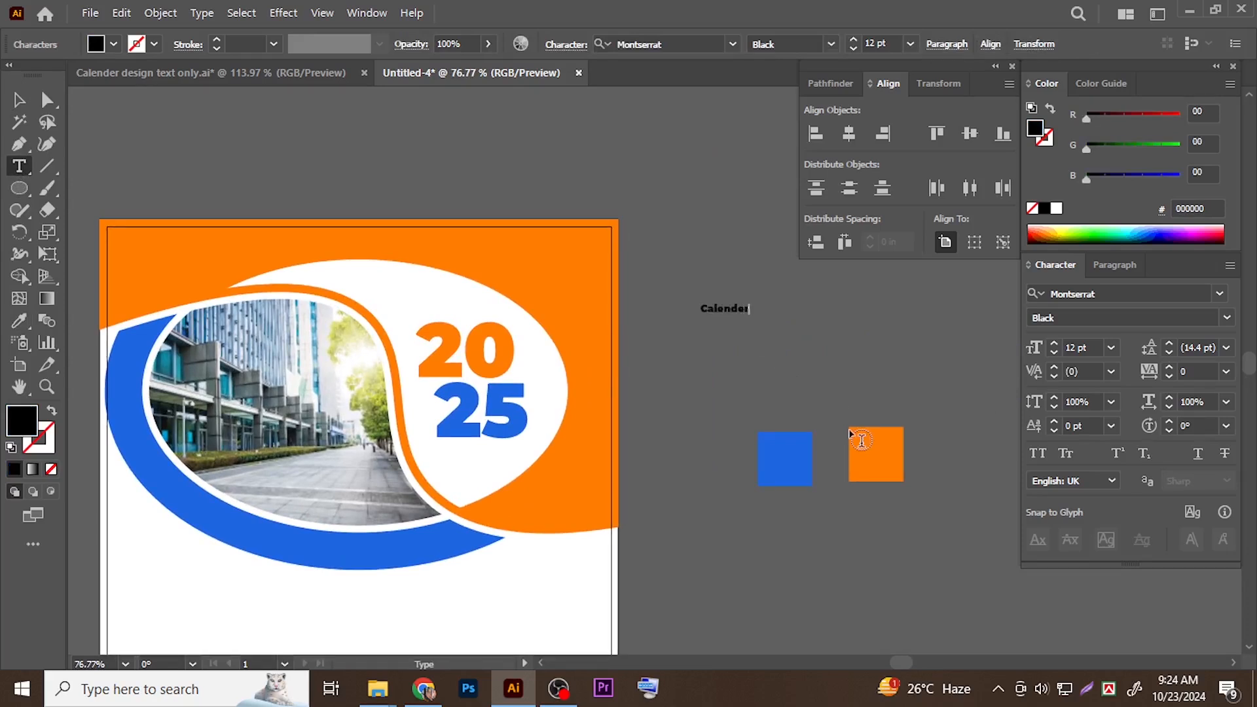
key("Escape")
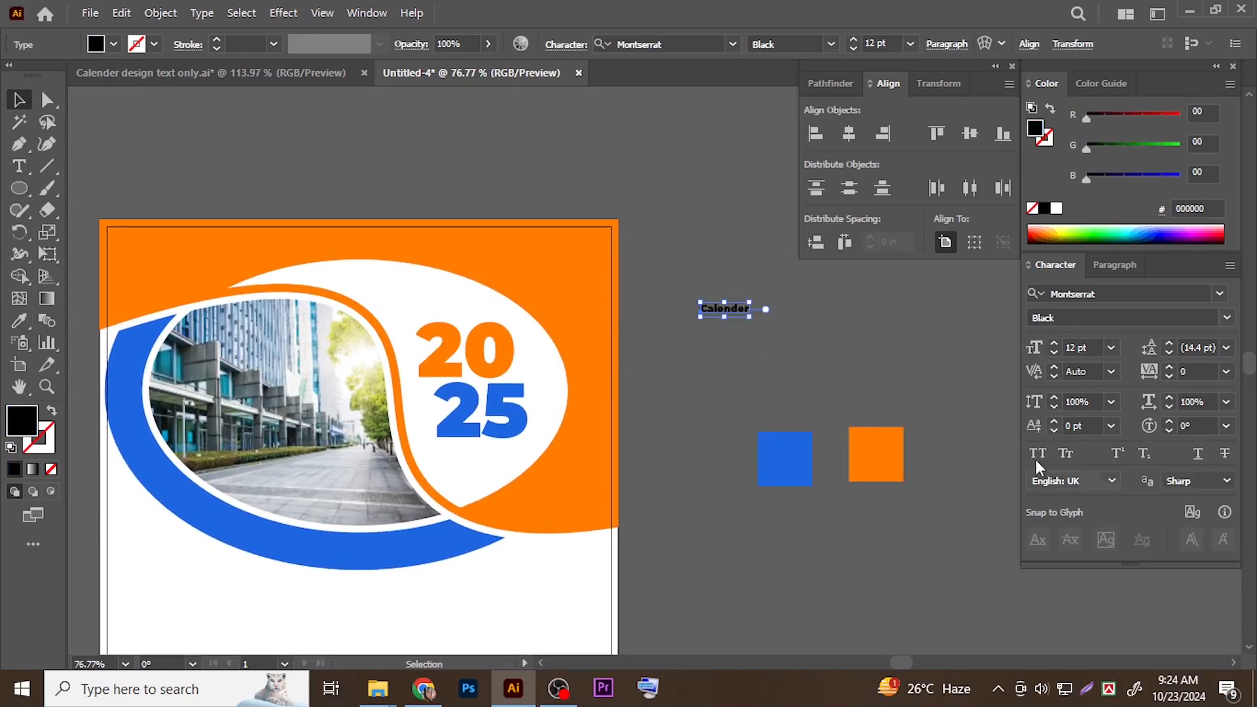
Set the "Calender" text to All Caps and Medium style and place it just beneath the "25"
left_click(1226, 318)
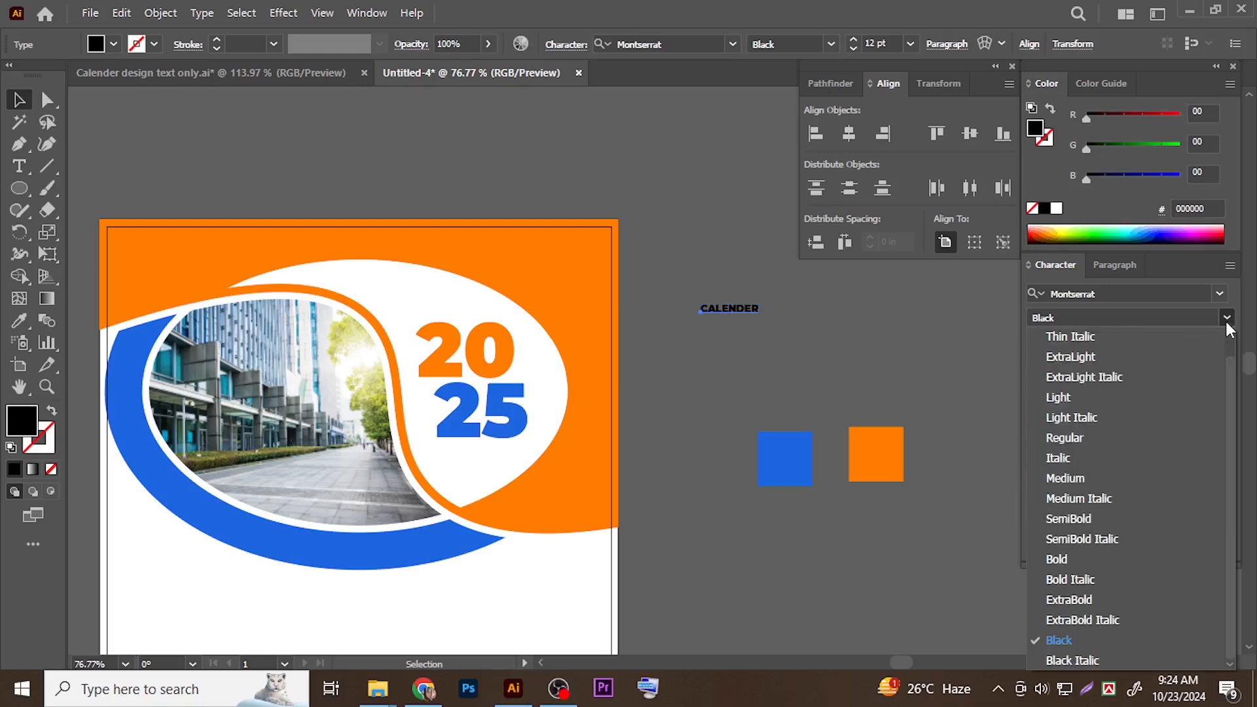
left_click(1090, 479)
left_click(653, 393)
left_click_drag(651, 387, 701, 403)
left_click_drag(796, 326, 538, 500)
left_click(532, 459, "ctrl")
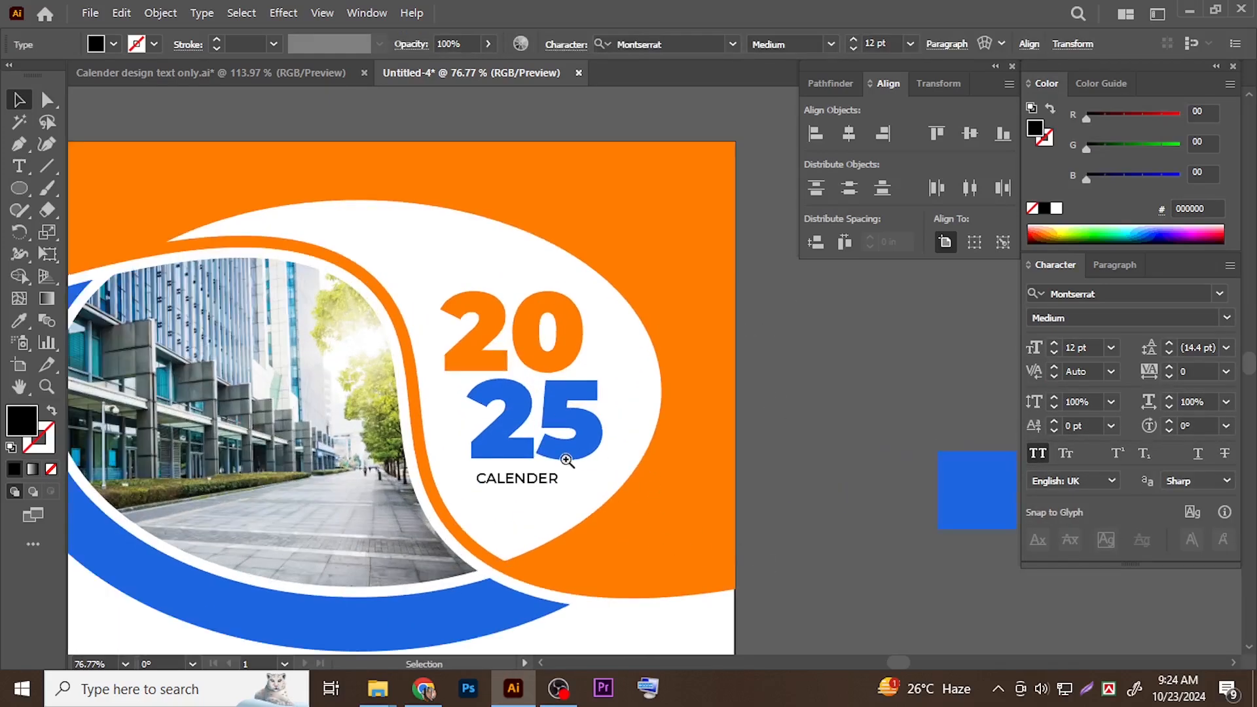
Enlarge the "CALENDER" text to about 17.7 pt and give it the same blue as the "25"
left_click(556, 479)
left_click_drag(567, 479, 600, 482)
key("Down")
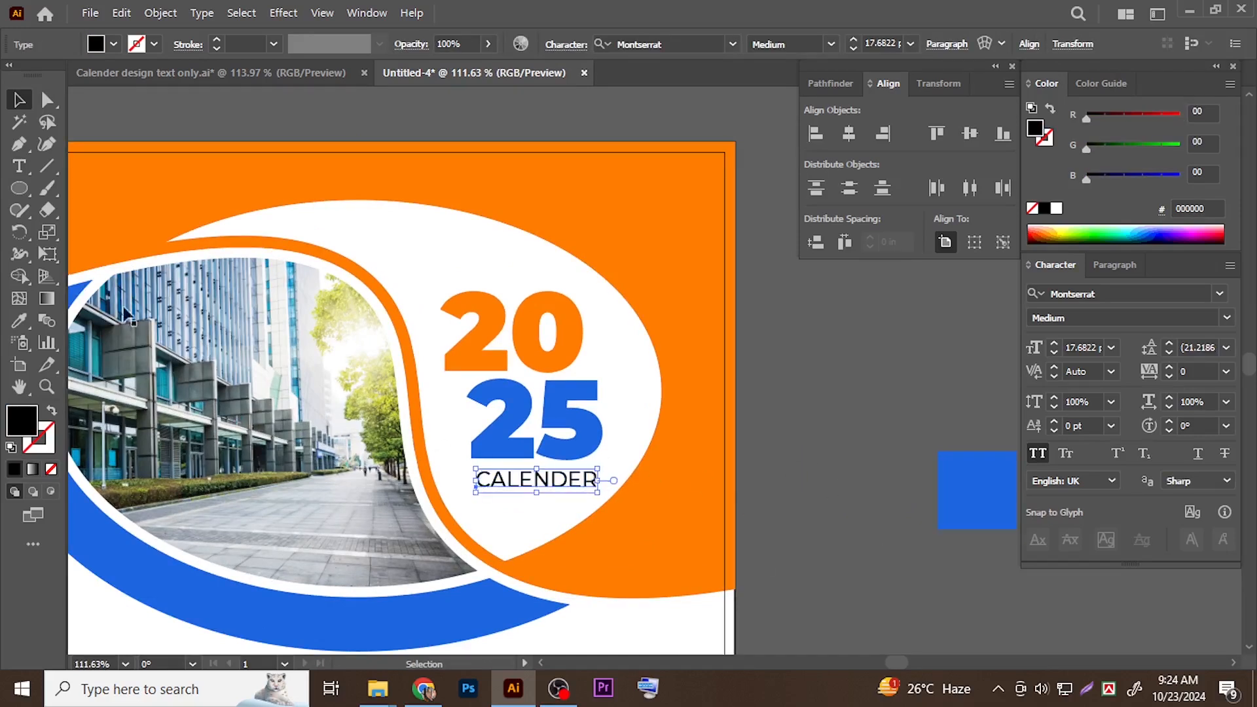
left_click(25, 321)
left_click(589, 422)
key("ctrl+shift+a")
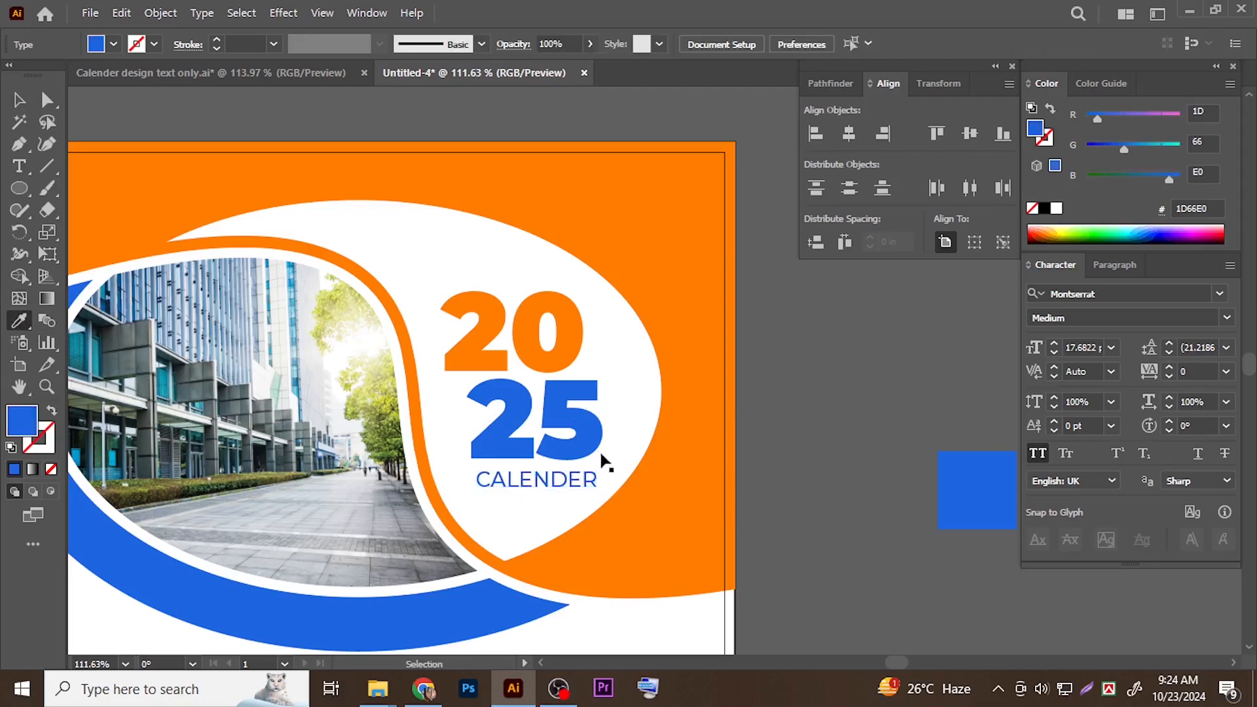
scroll(603, 463, "down", 3)
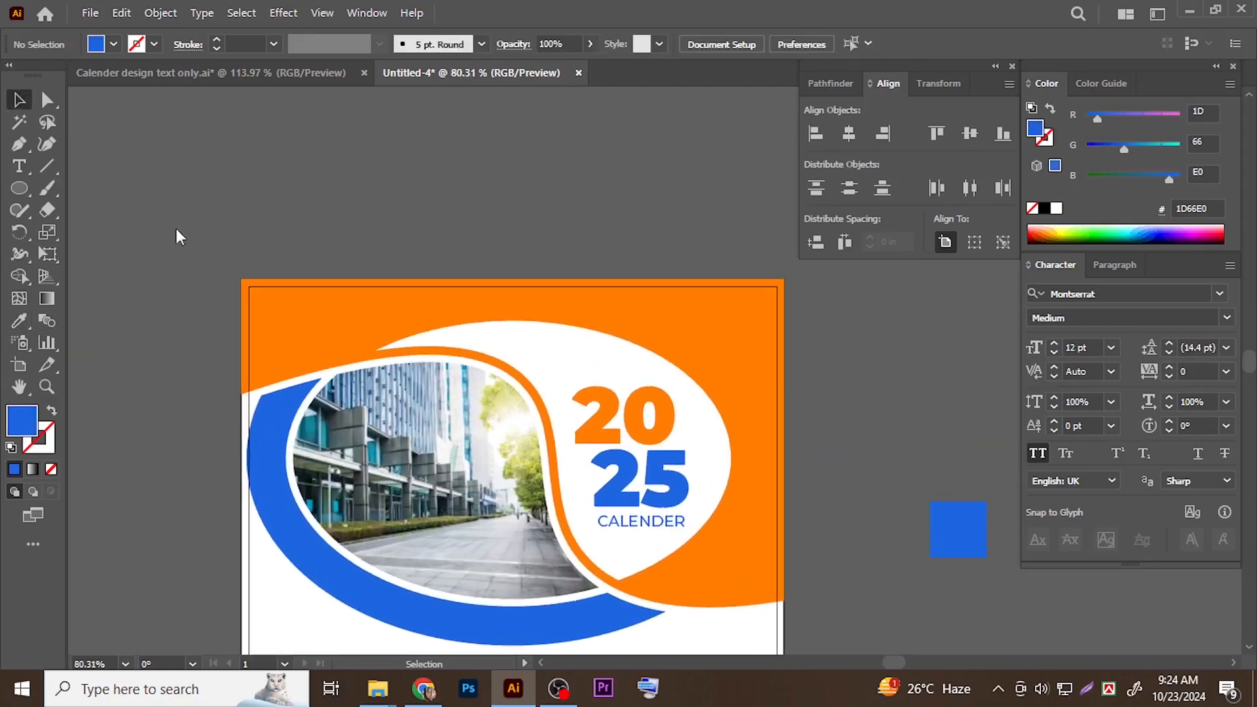
Group the "20", "25" and "CALENDER" lettering and shift it slightly upward within the white area
scroll(175, 230, "down", 2)
left_click(569, 324)
left_click(587, 400, "shift")
left_click(592, 427, "shift")
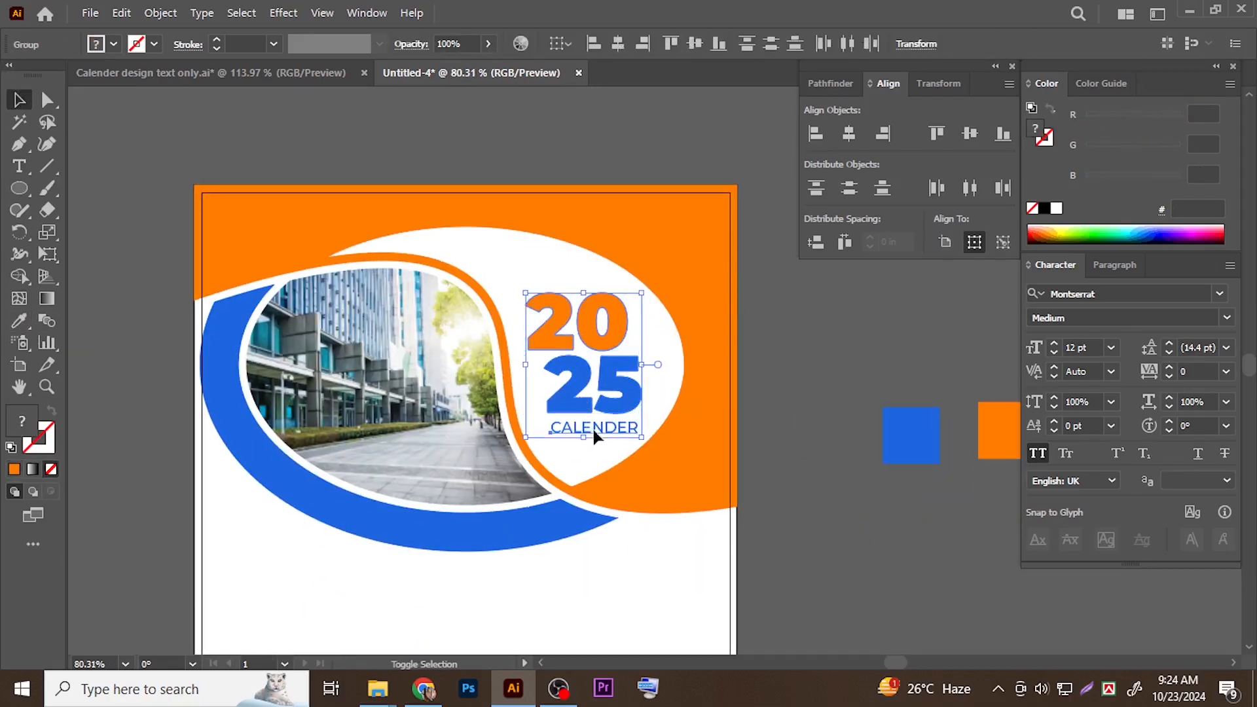
left_click(607, 389)
left_click_drag(608, 389, 608, 385)
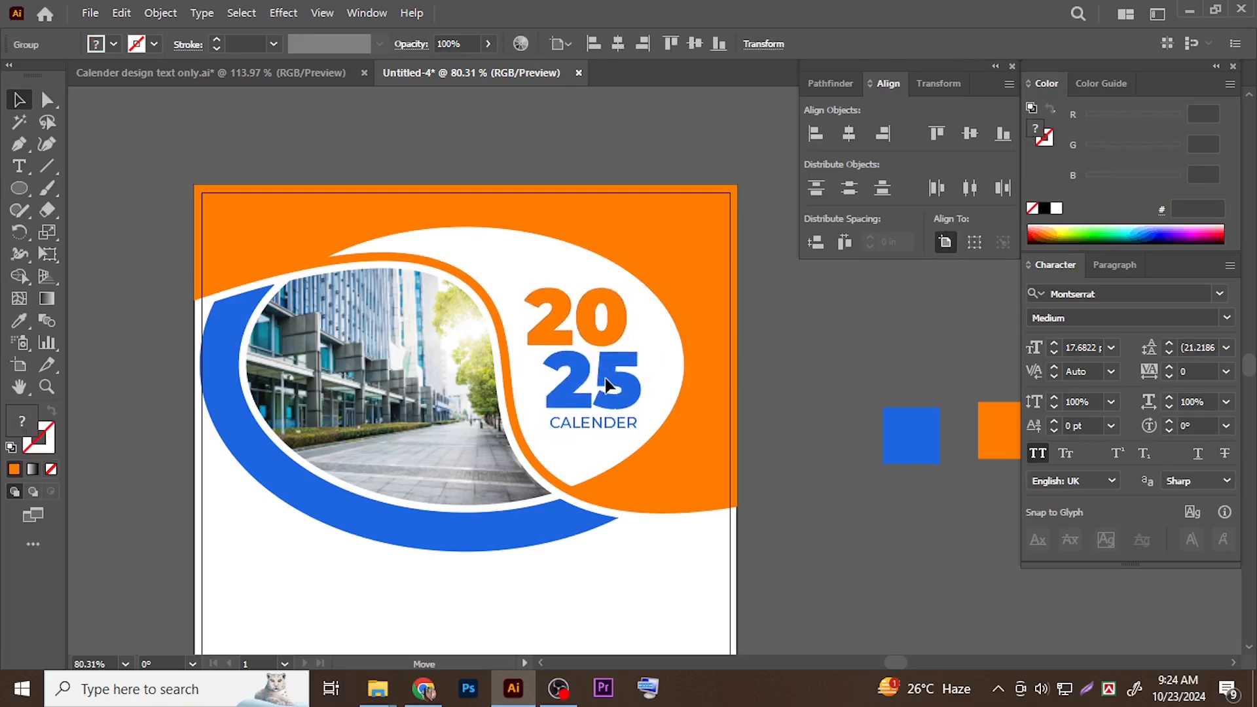
key("ctrl+shift+a")
scroll(602, 265, "down", 4)
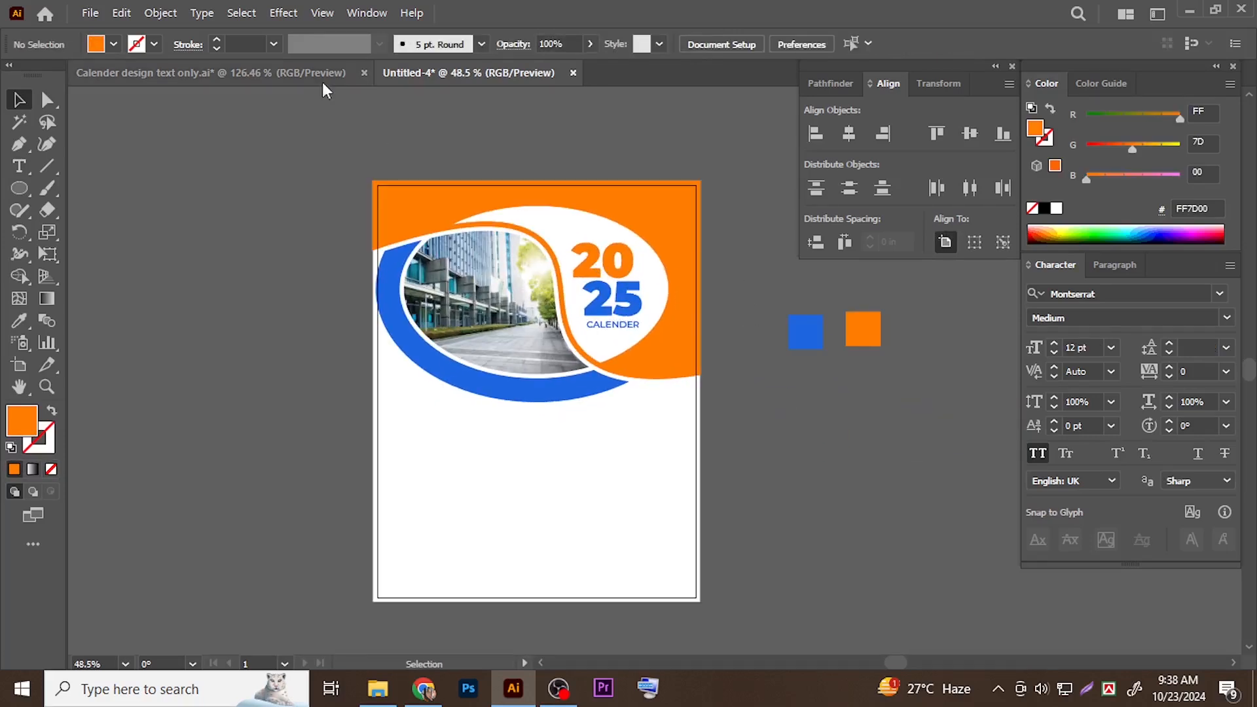
Copy the twelve-month grid from the "Calender design text only.ai" document and return to Untitled-4
left_click(322, 77)
left_click(599, 288)
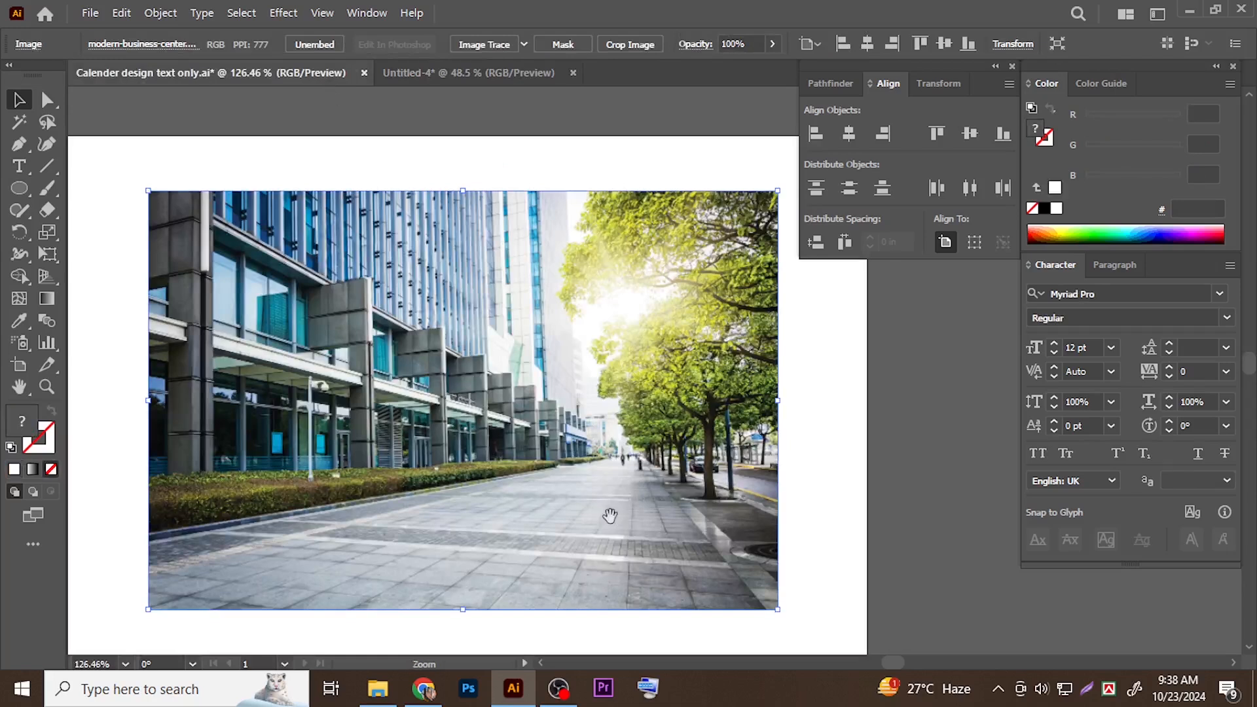
scroll(609, 516, "down", 5)
left_click(648, 435)
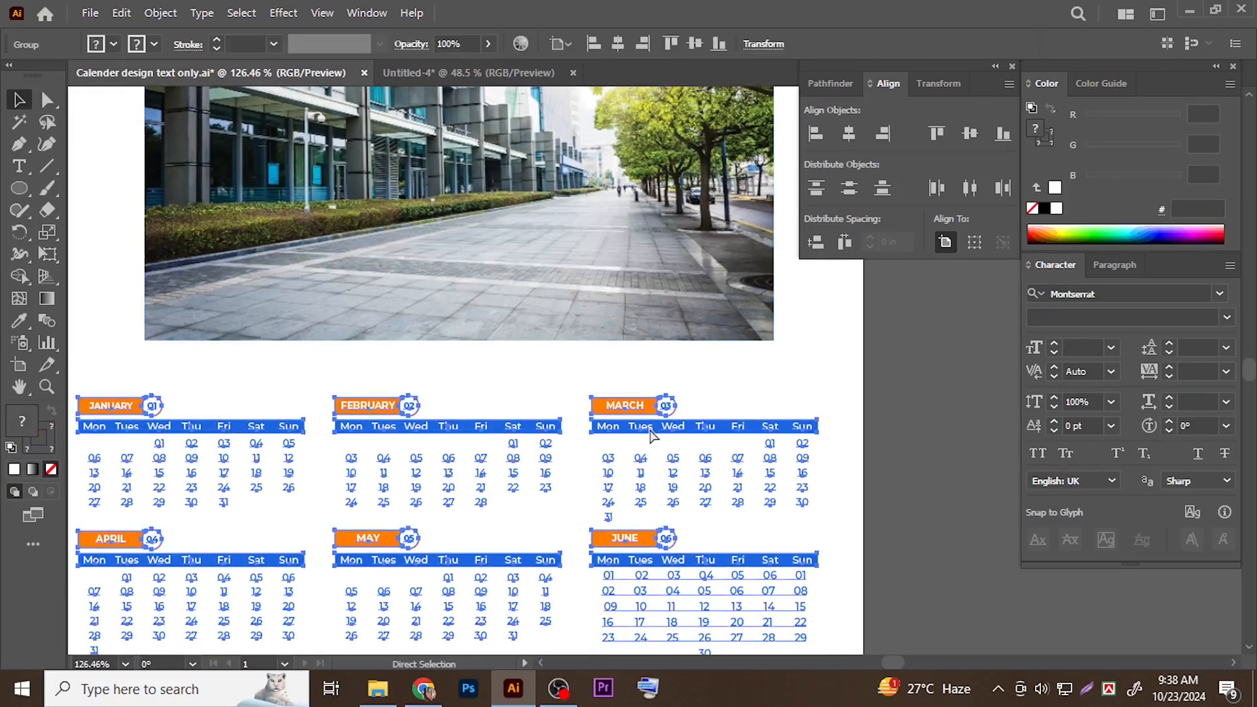
left_click(463, 77)
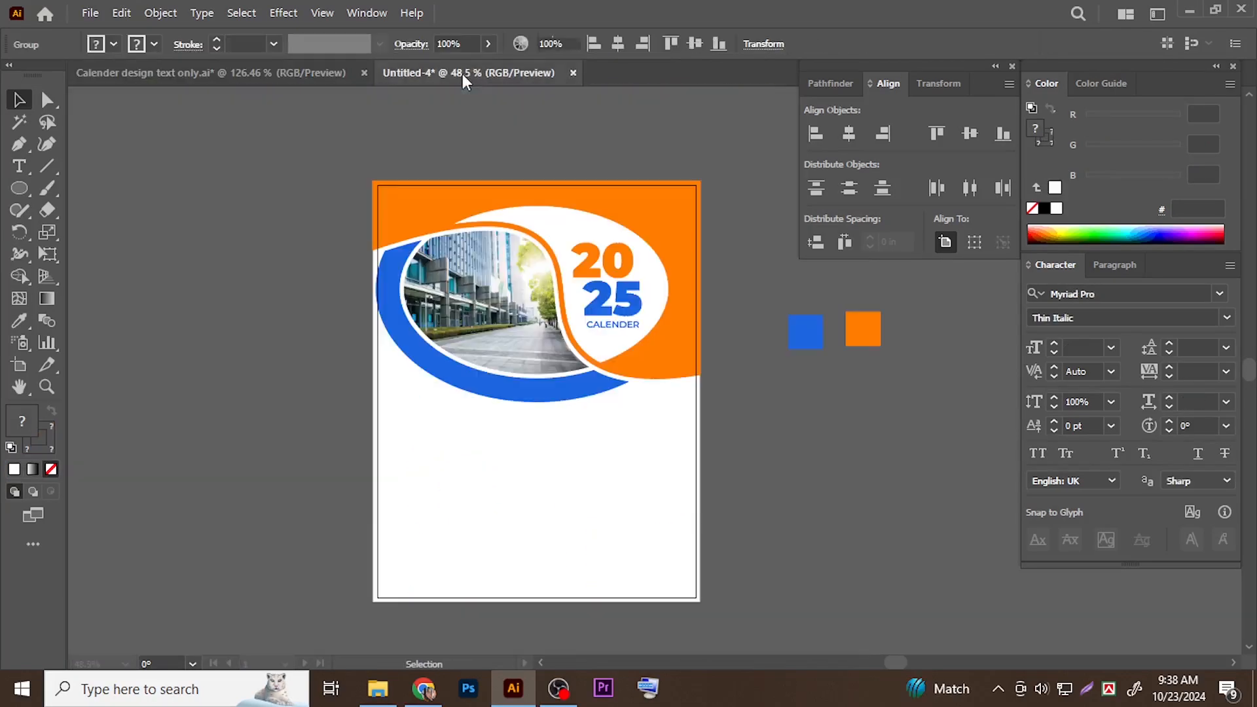
Paste the twelve-month grid into the document and place it over the page's lower part
left_click(631, 387)
left_click(701, 463)
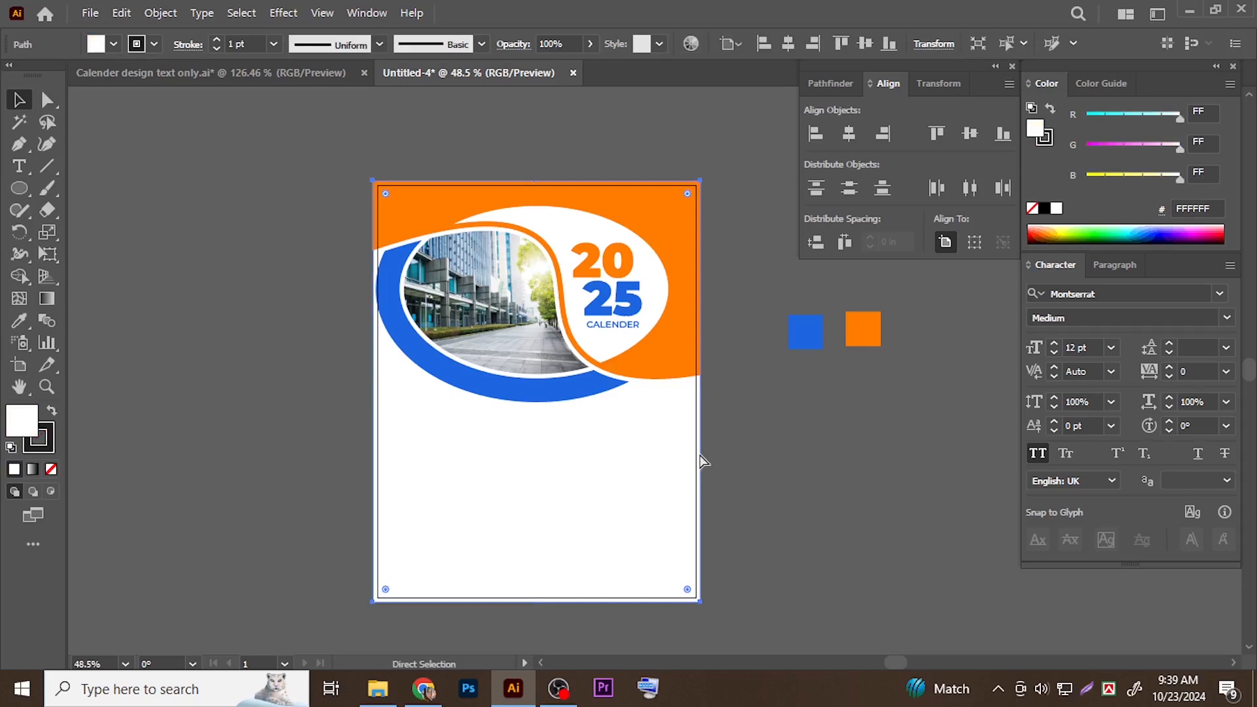
key("ctrl+v")
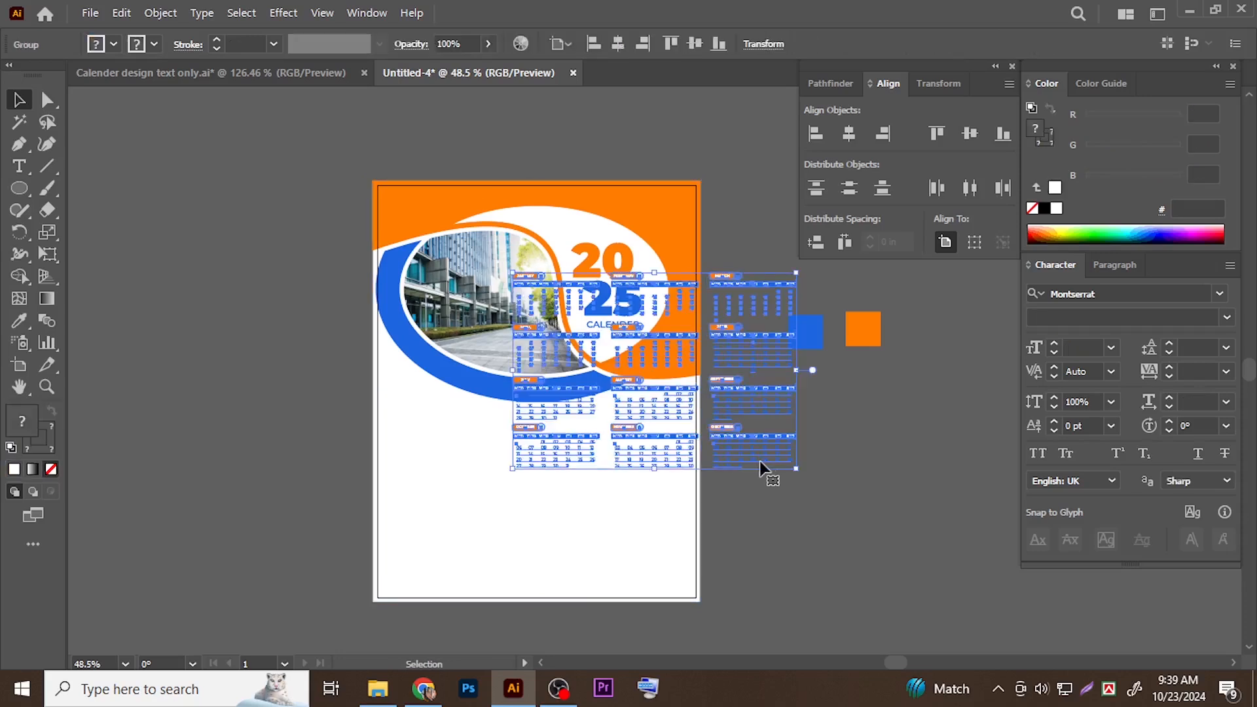
left_click(764, 431)
left_click_drag(694, 434, 609, 485)
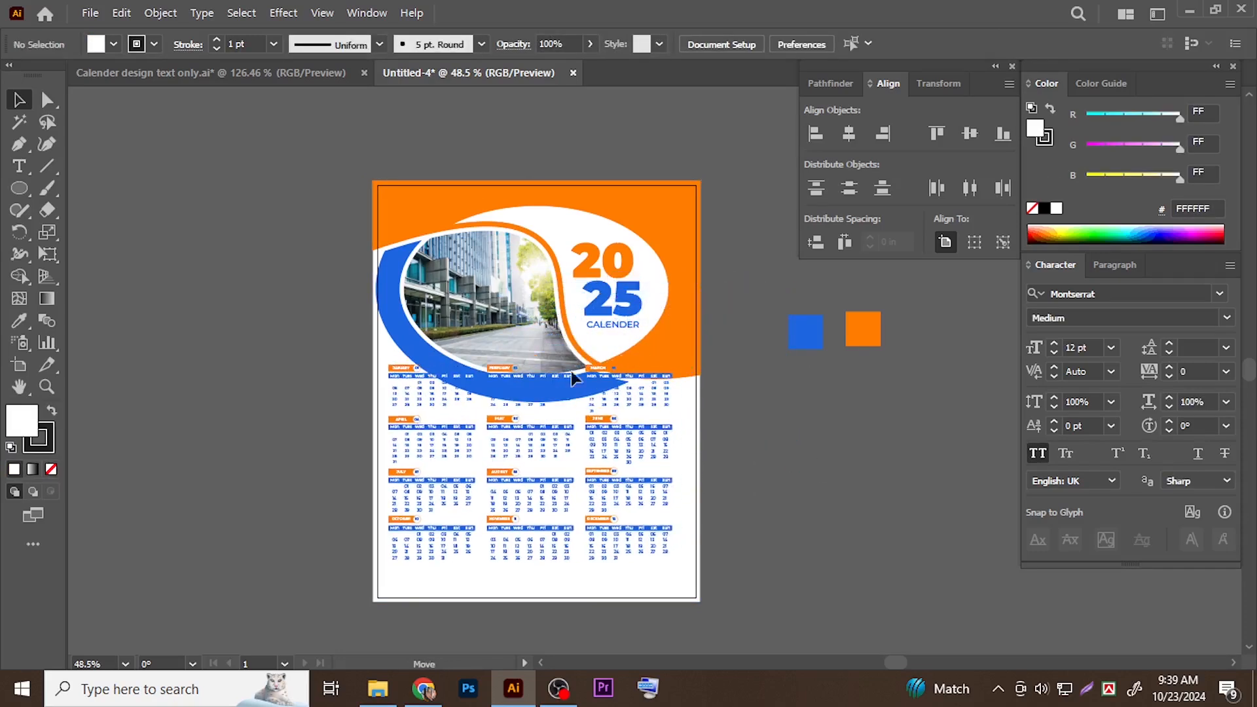
Centre the month grid horizontally on the page and move it down close to the lower margin
left_click(570, 452)
scroll(570, 452, "down", 1)
left_click(619, 43)
left_click(768, 414)
left_click_drag(547, 409, 560, 370)
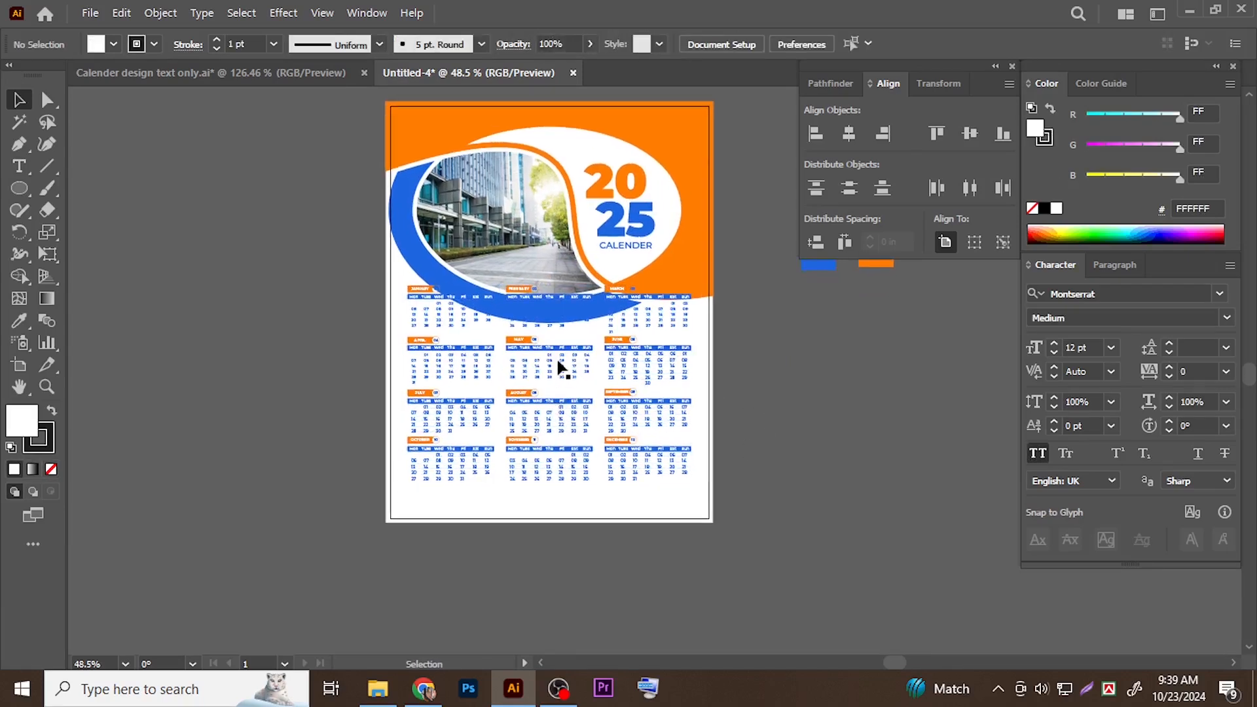
left_click(558, 372)
left_click_drag(559, 376, 560, 379)
left_click(736, 411)
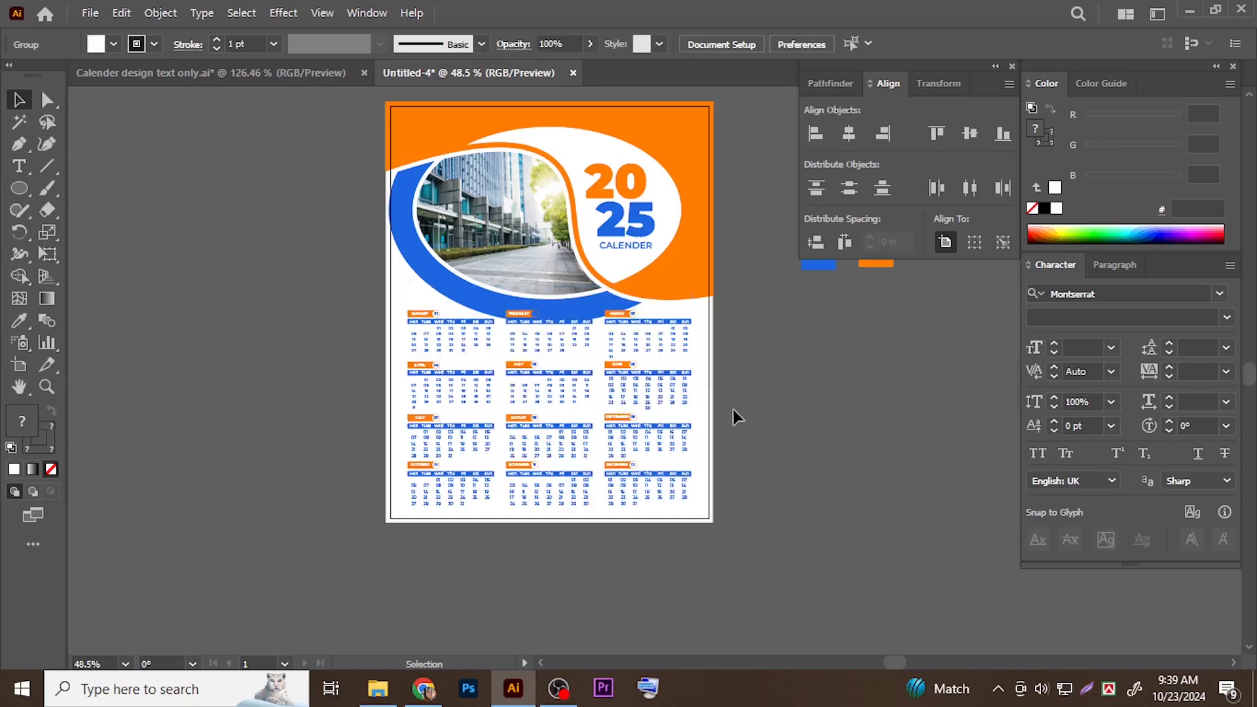
Scale the header artwork with photo and lettering down proportionally to about 7.82 × 5.28 in, above the month grid
left_click_drag(641, 372, 629, 439)
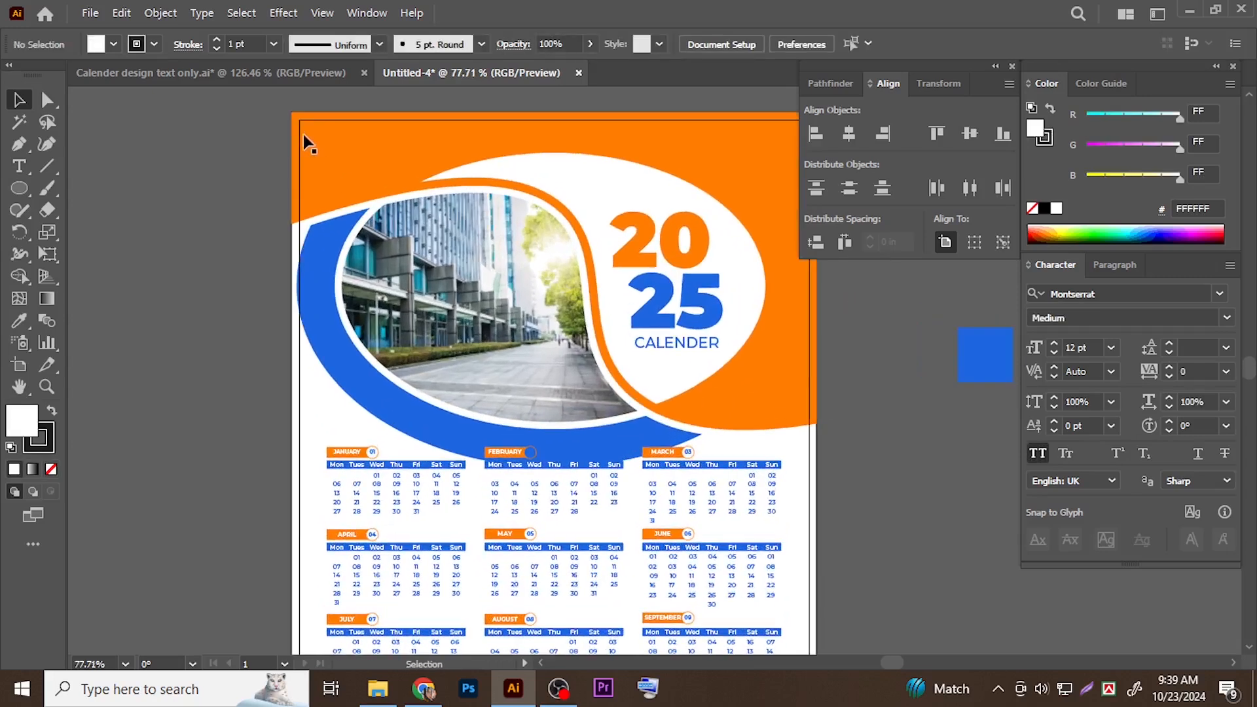
left_click_drag(720, 407, 724, 458)
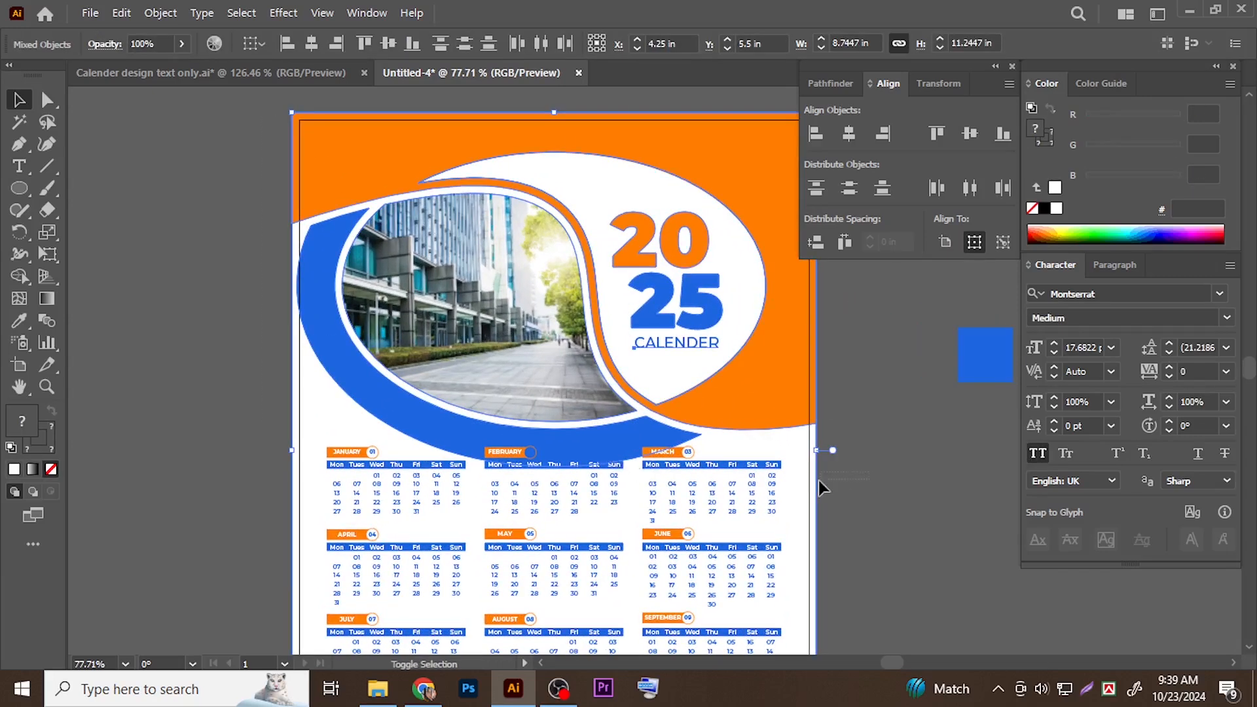
left_click_drag(558, 464, 558, 432)
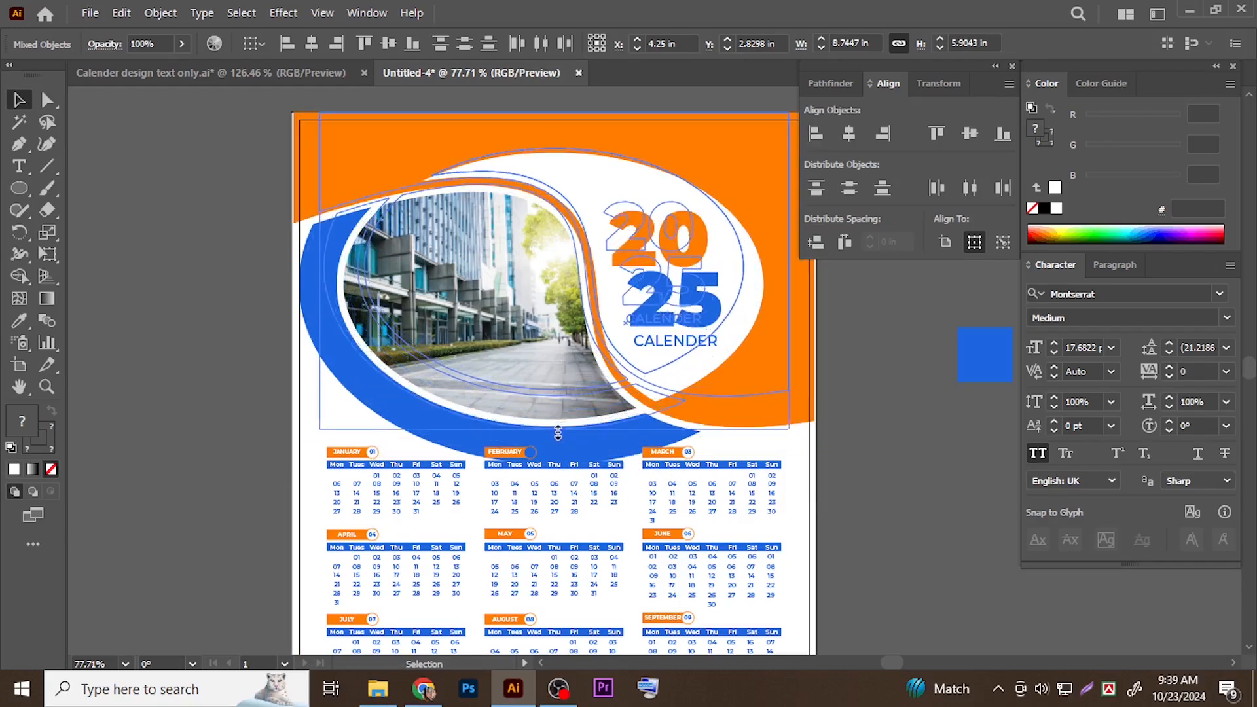
left_click_drag(918, 478, 918, 478)
left_click(898, 480)
left_click_drag(773, 433, 781, 472)
left_click_drag(691, 449, 617, 435)
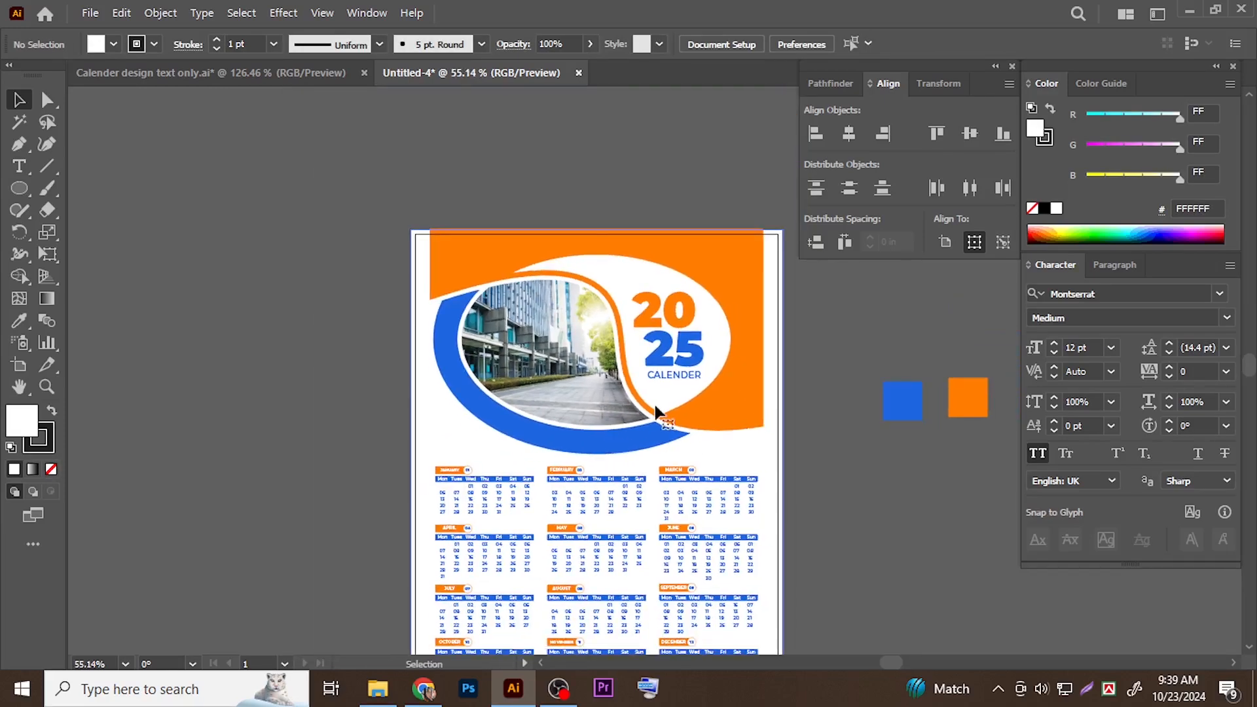
Try to enlarge the whole header artwork slightly toward the page edges
left_click(853, 424)
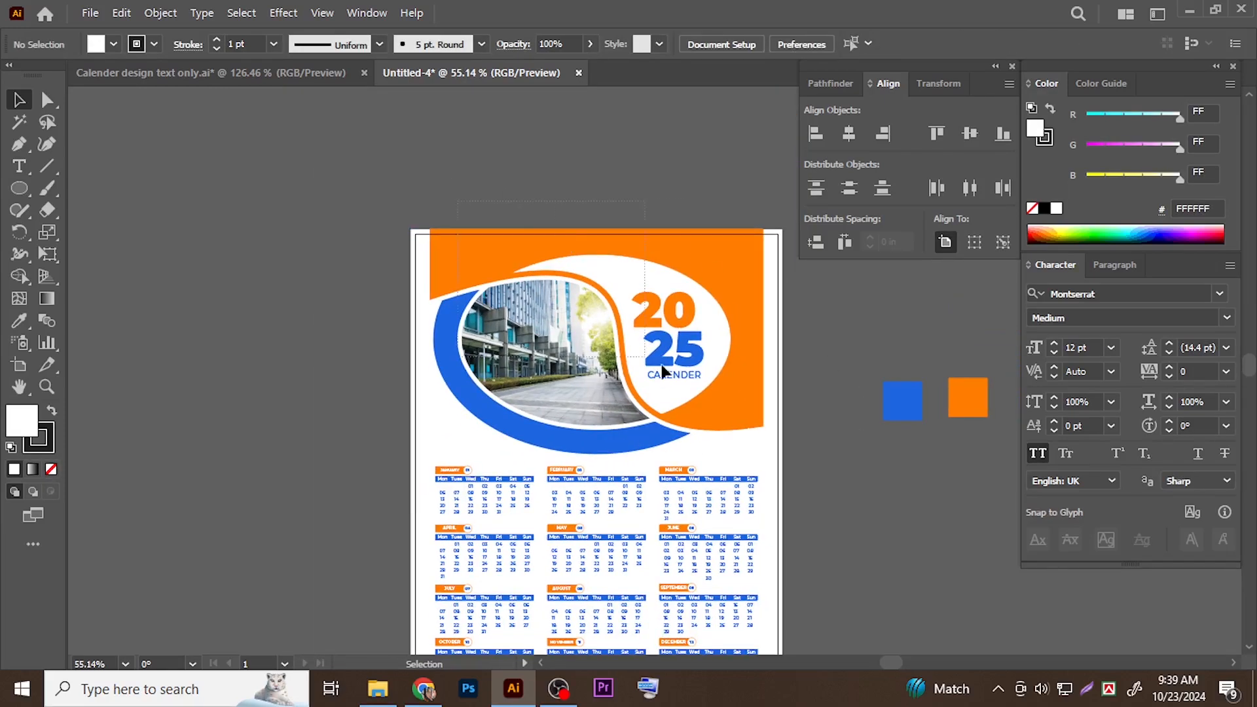
left_click_drag(663, 371, 701, 415)
left_click_drag(598, 456, 600, 468)
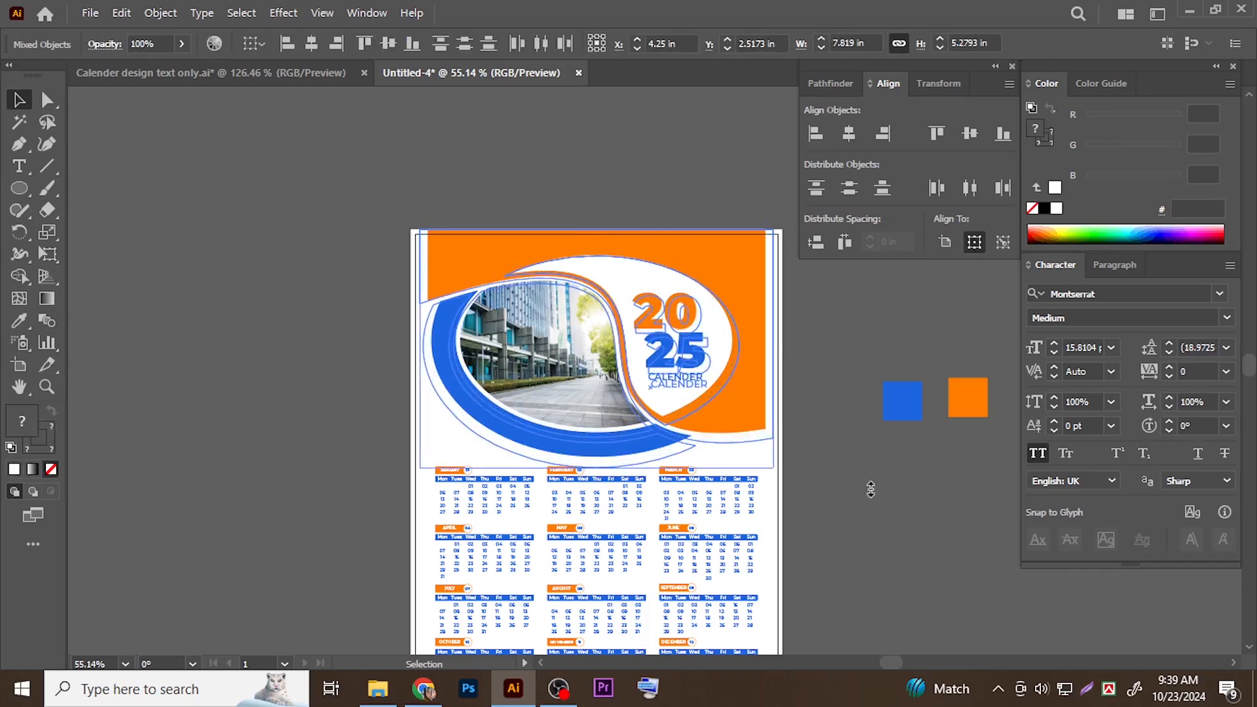
left_click_drag(871, 490, 871, 489)
left_click(838, 504)
left_click(648, 438)
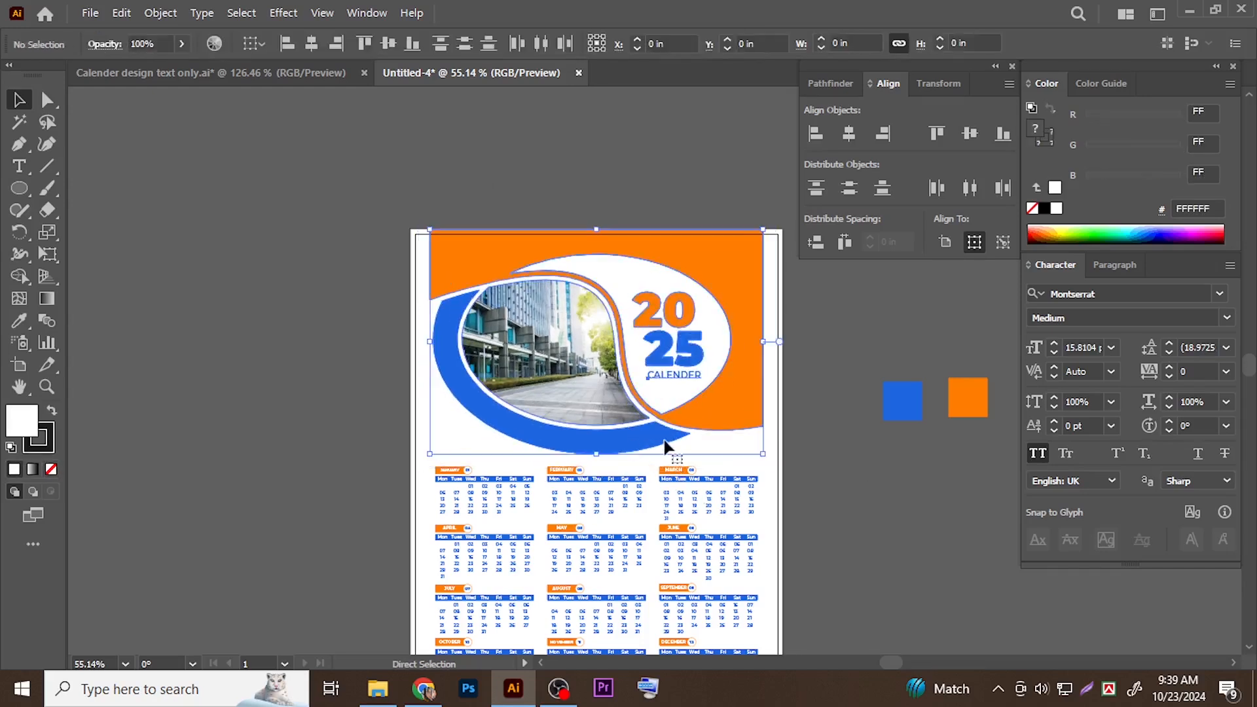
key("ctrl+z")
Stretch the orange header shape's left side outward so that it meets the page's left edge
left_click(131, 159)
key("a")
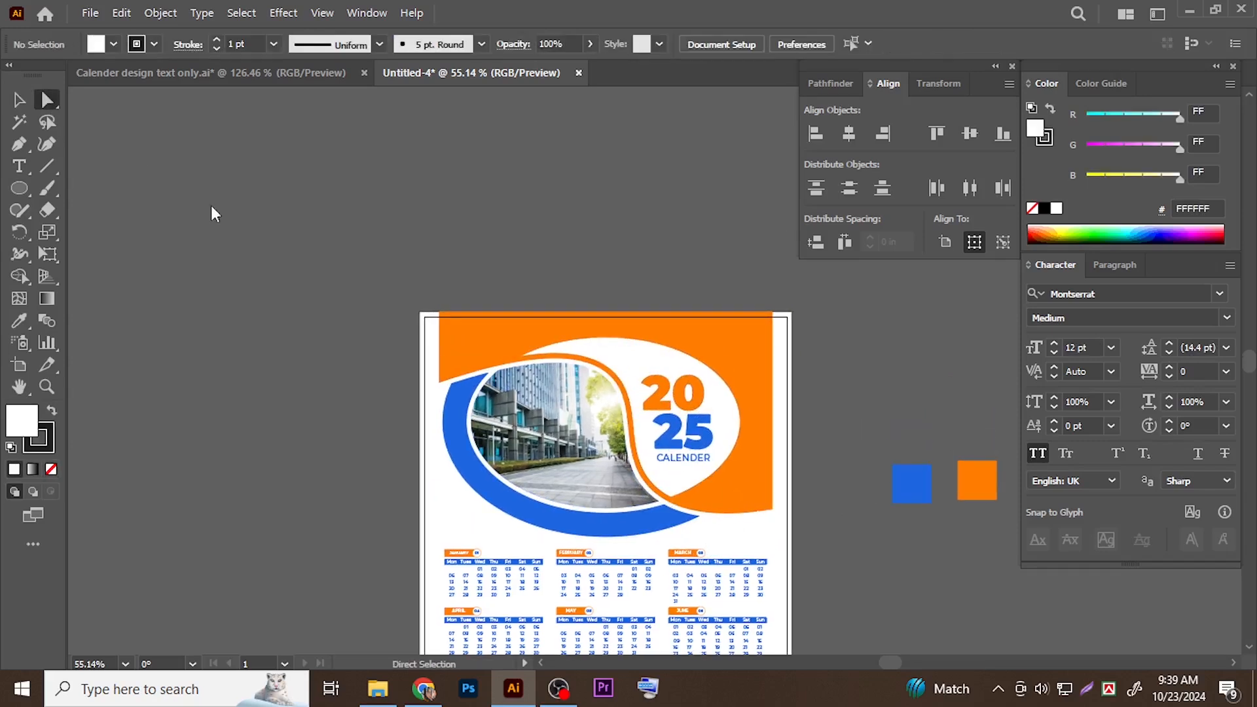
scroll(508, 292, "up", 5)
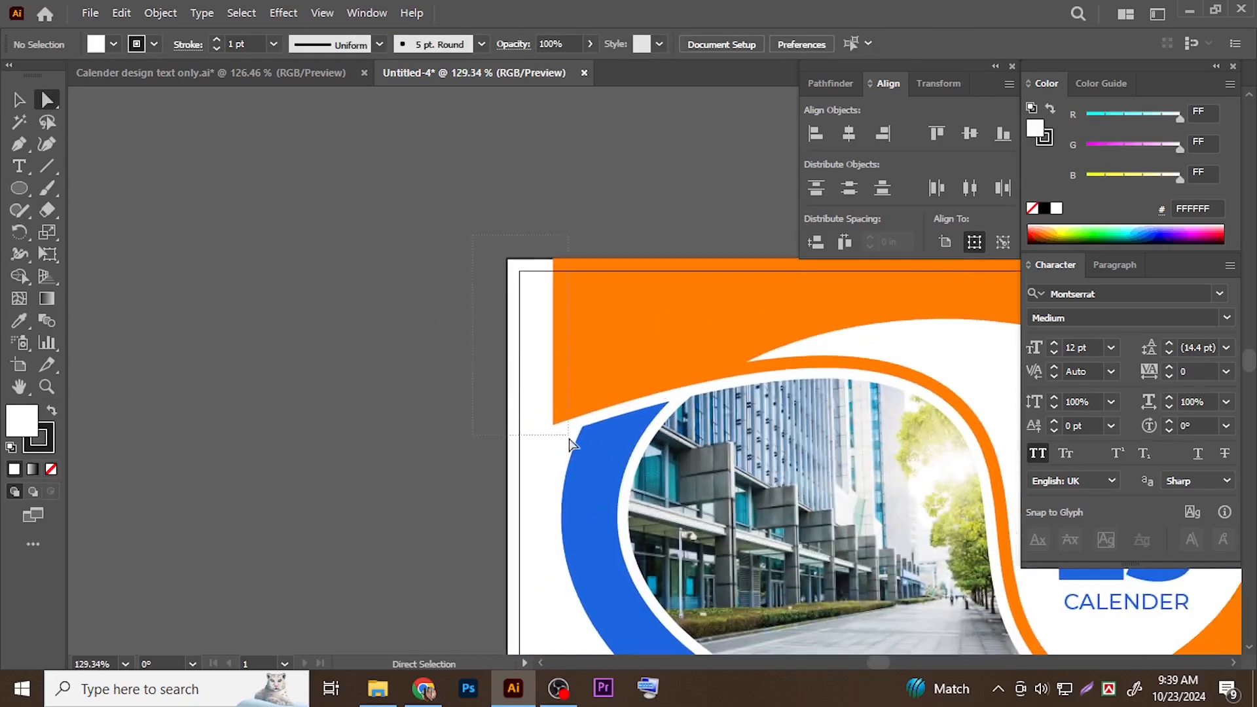
left_click(561, 427)
scroll(562, 426, "up", 5)
left_click_drag(678, 439, 543, 450)
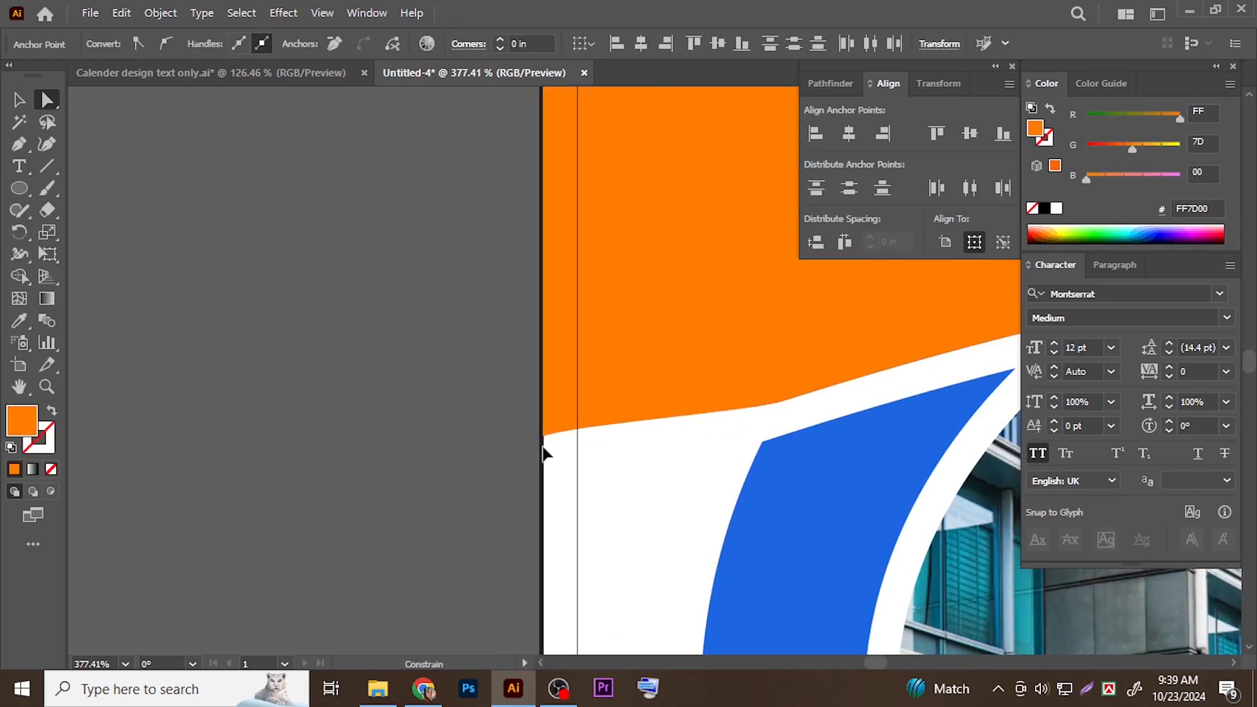
left_click(524, 447)
Remove the curve handle from the orange shape's lower-left corner point and lower the point along the page edge for a straighter slope
left_click(543, 436)
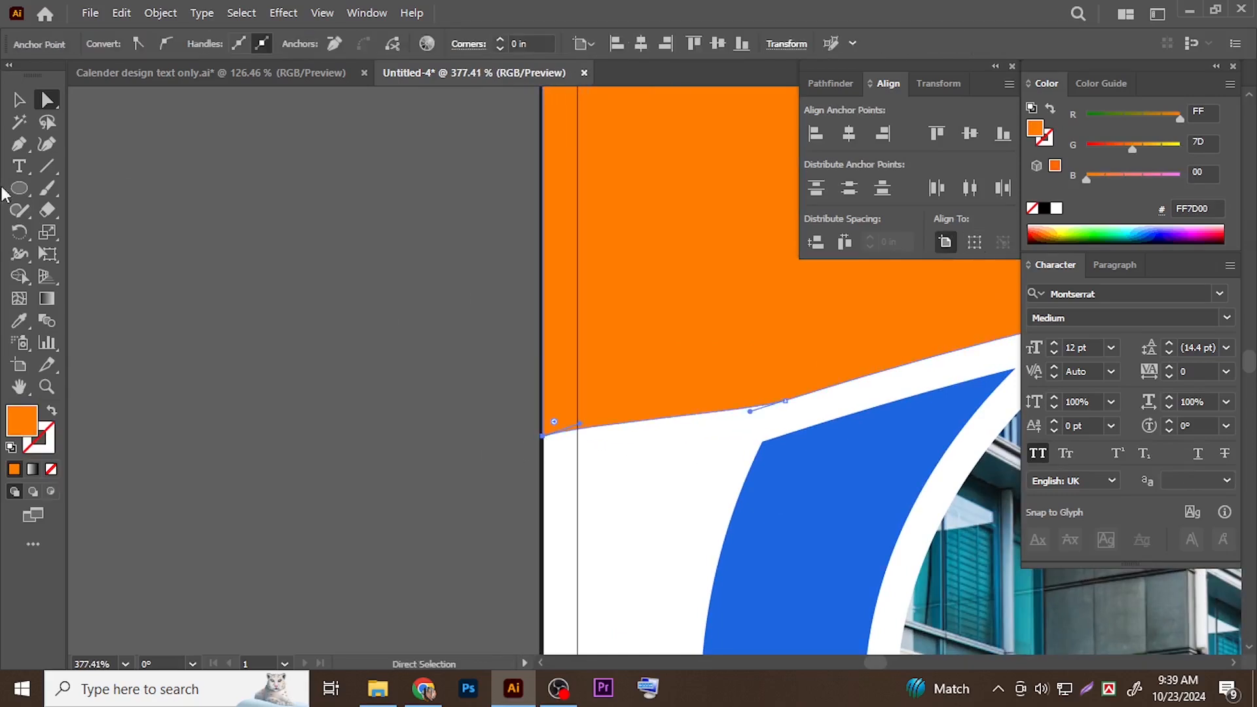
left_click(21, 148)
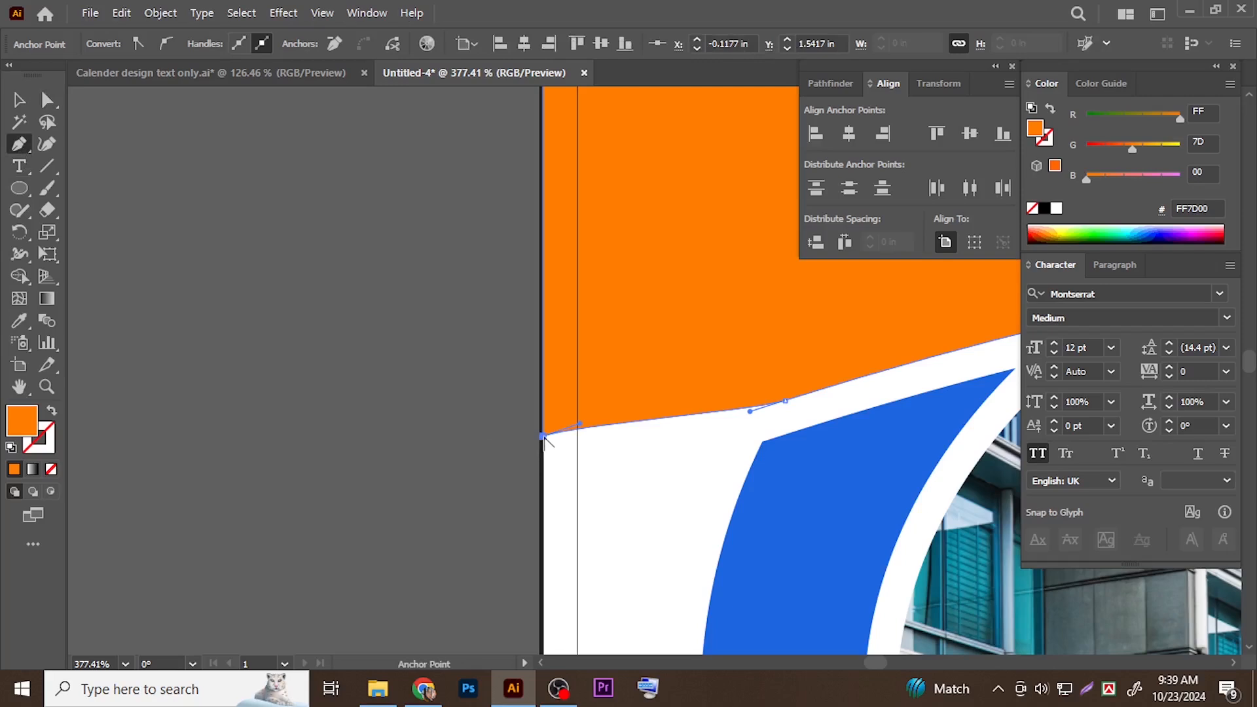
key("a")
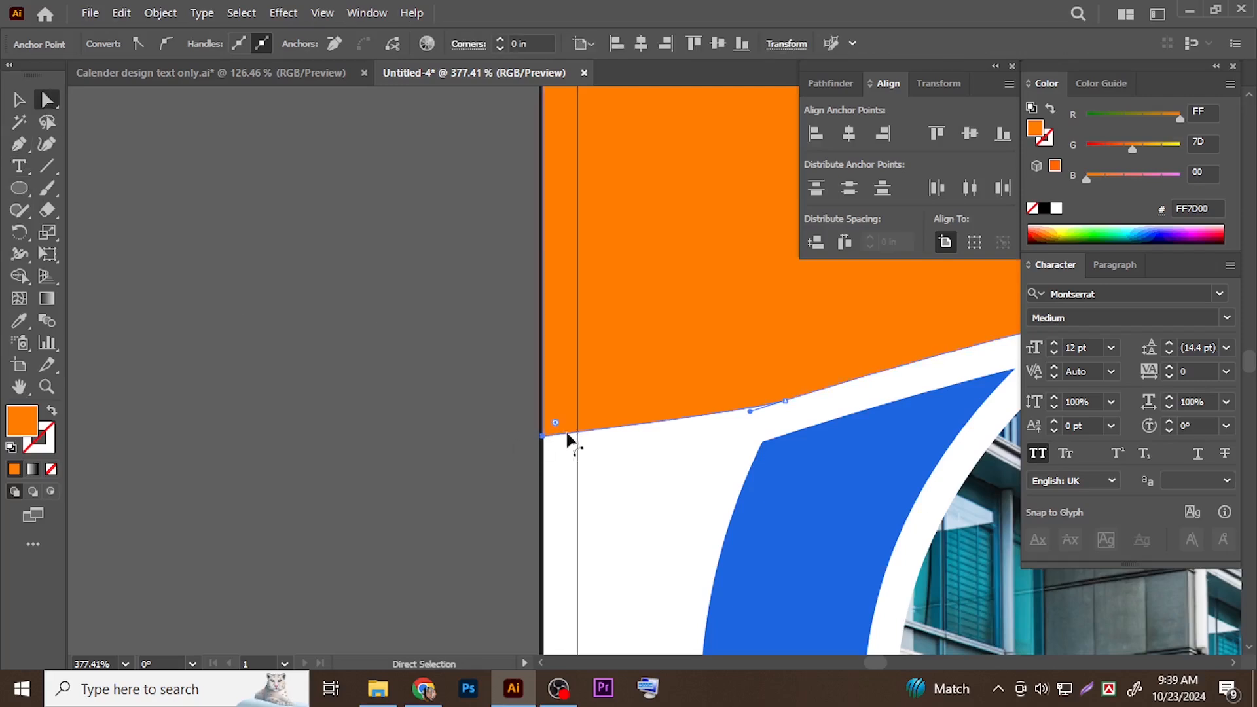
left_click_drag(541, 439, 543, 489)
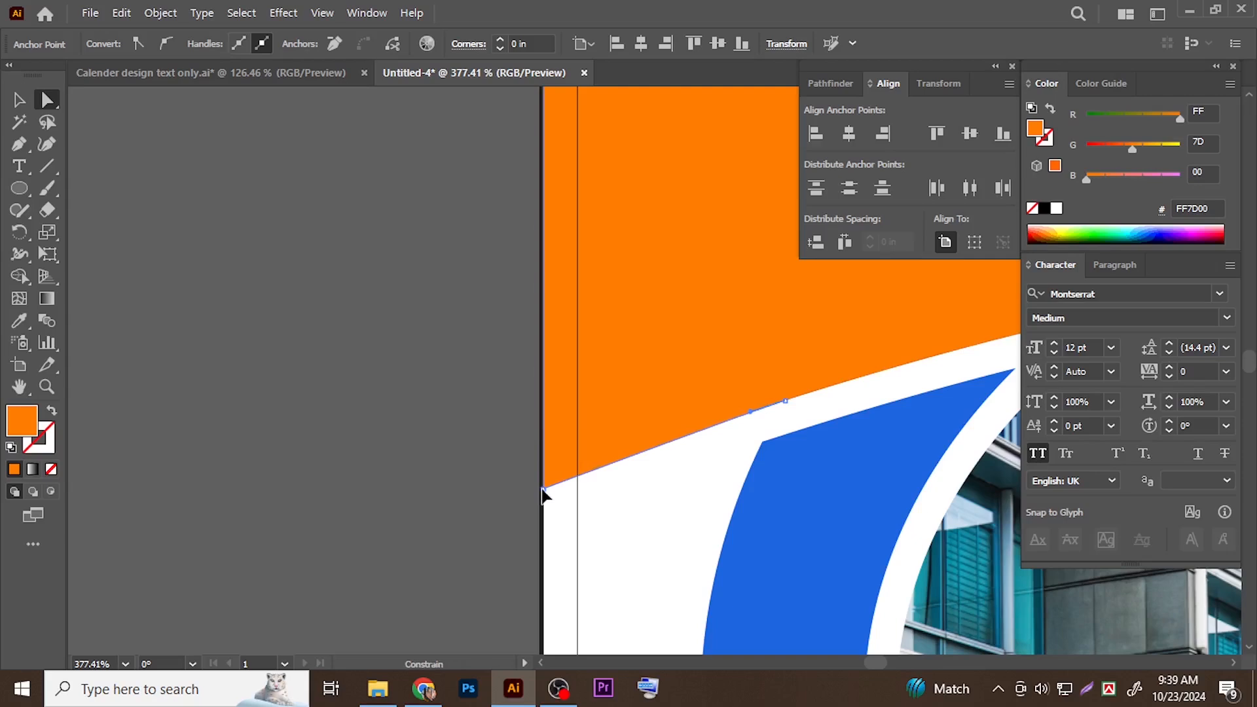
left_click(485, 450)
Stretch the orange header shape's right side outward so that it meets the page's right edge
left_click_drag(612, 449, 385, 505)
left_click_drag(595, 458, 89, 395)
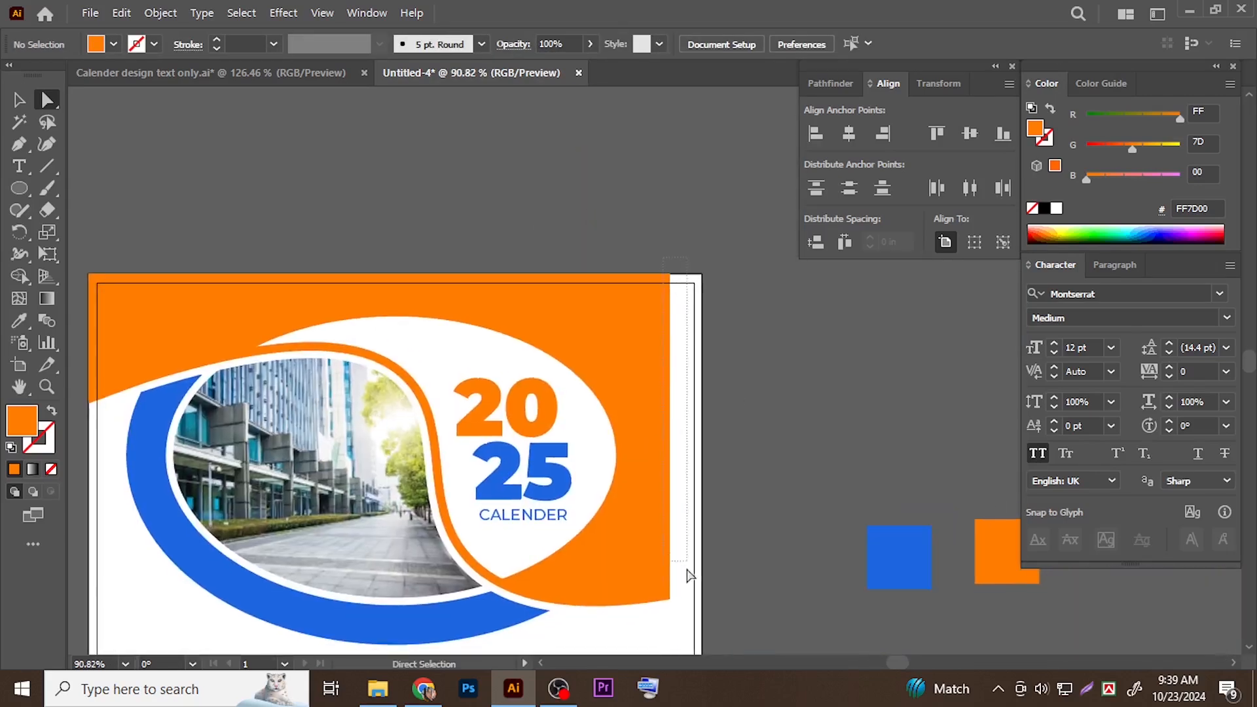
left_click(671, 601)
scroll(671, 601, "up", 5)
left_click_drag(627, 500, 721, 499)
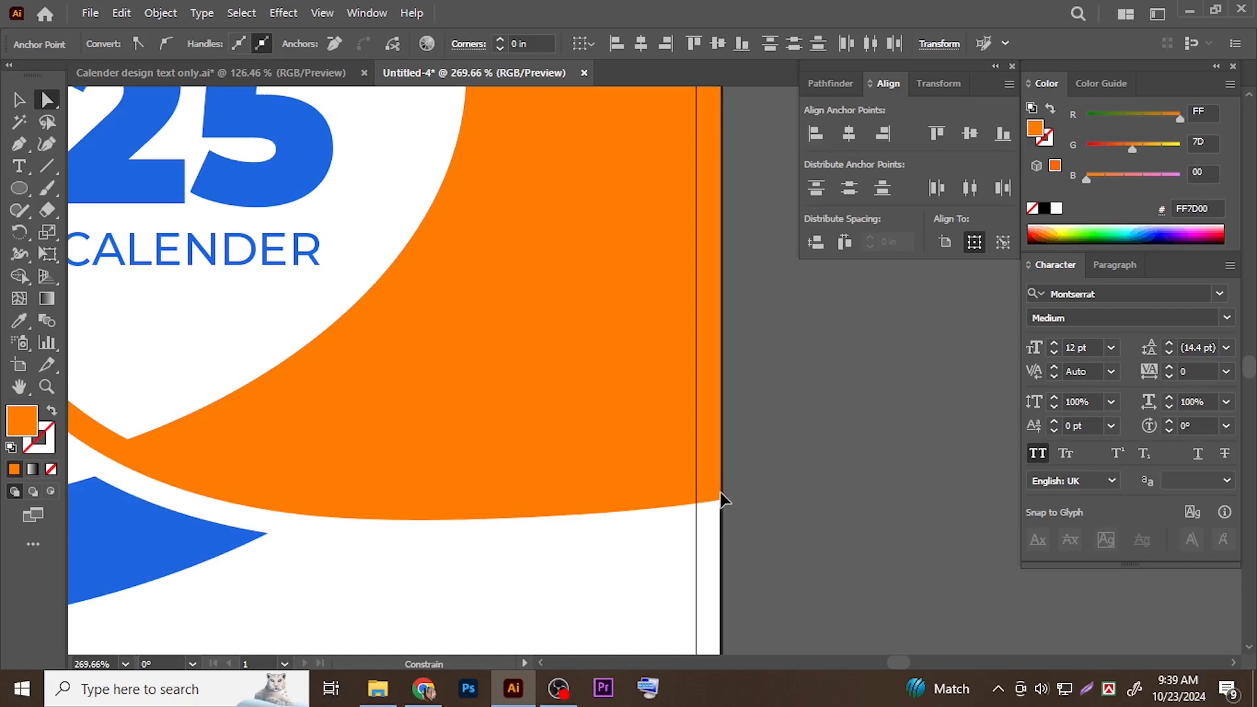
left_click(751, 496)
left_click(720, 500)
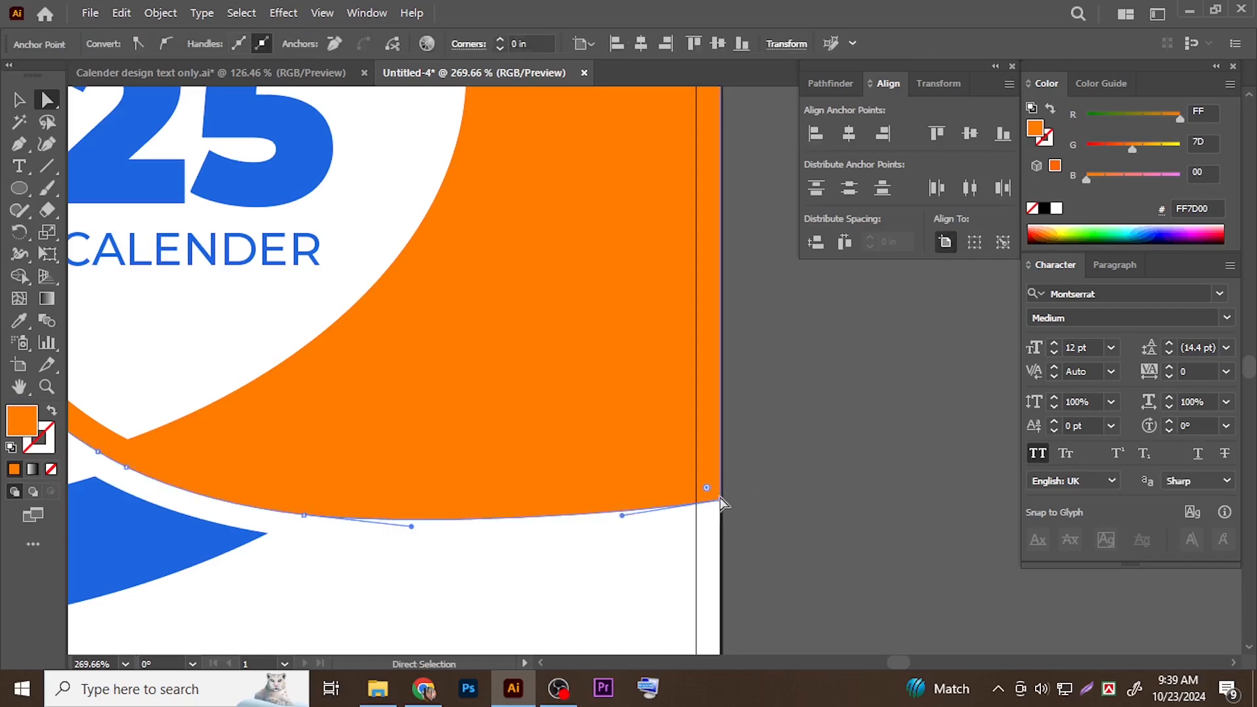
left_click(800, 454)
Adjust the curve handle of the orange shape's lower-right corner to refine the lower edge near the page's right side
key("ctrl+space")
left_click_drag(648, 496, 735, 483)
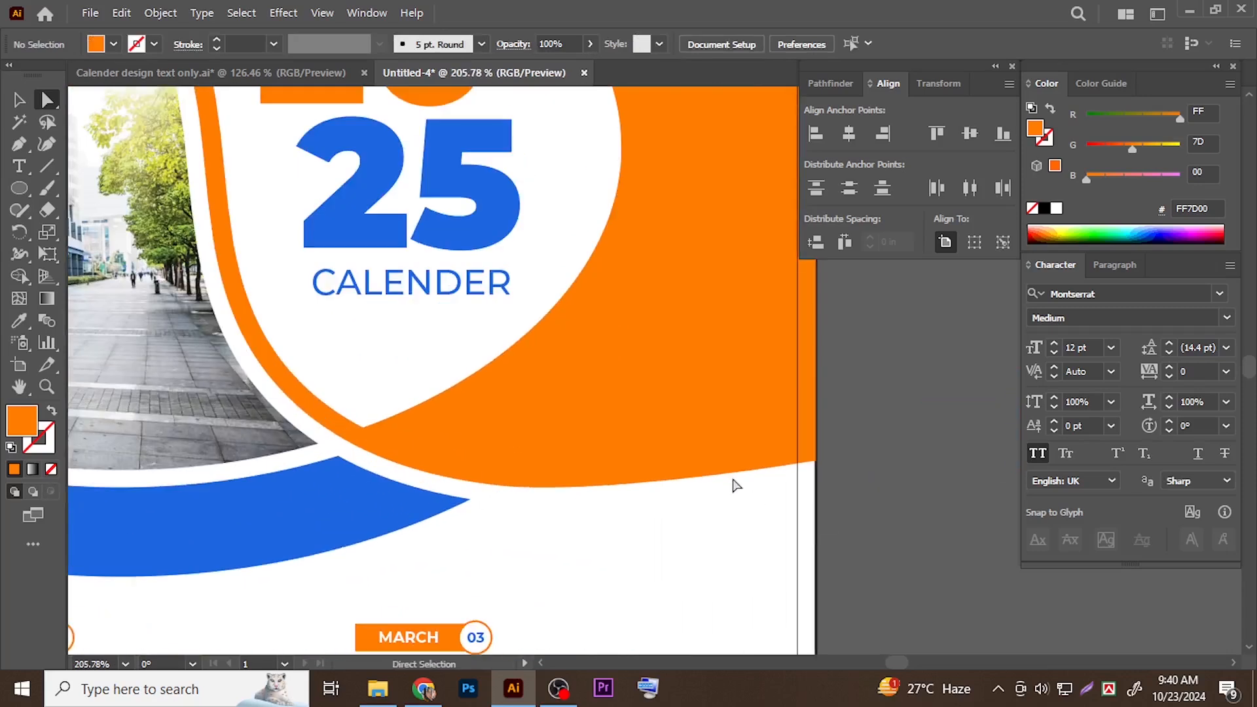
left_click(747, 474)
left_click_drag(742, 476, 729, 486)
left_click(853, 473)
Examine the whole page layout and the month grid's position between the header and the lower margin
key("ctrl+space")
left_click_drag(818, 483, 587, 502)
key("space")
left_click_drag(666, 516, 613, 320)
key("v")
left_click_drag(309, 341, 279, 380)
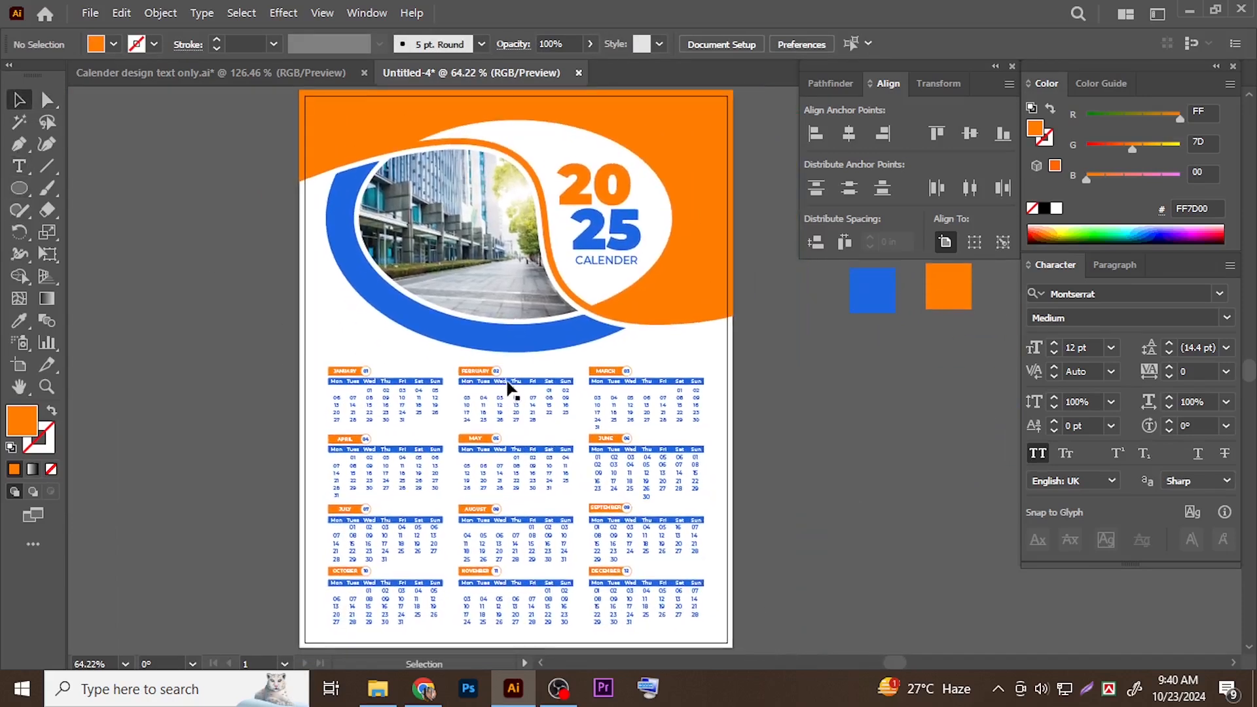
left_click(505, 381)
key("space")
left_click_drag(559, 467, 550, 337)
left_click(780, 395)
left_click(595, 246)
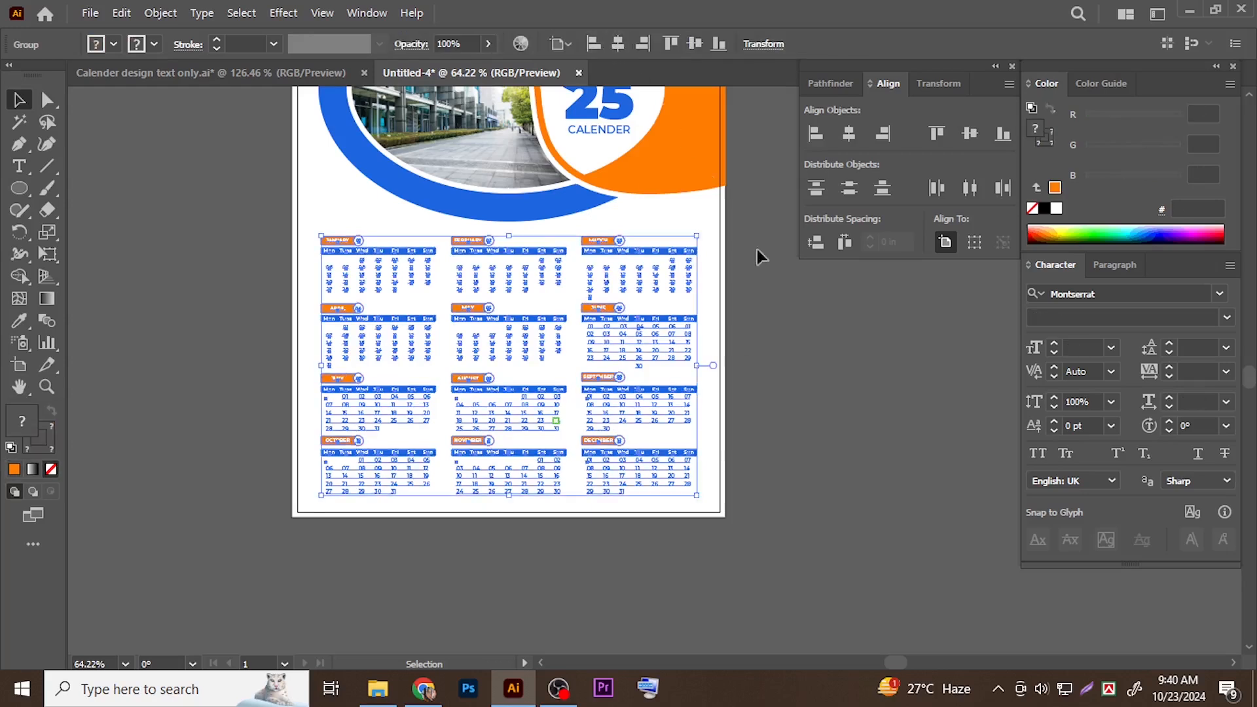
left_click(791, 311)
Draw a wavy orange path with the Curvature tool from the page's lower-left corner, beneath the month grid, to near the right edge
key("space")
left_click_drag(508, 515, 495, 419)
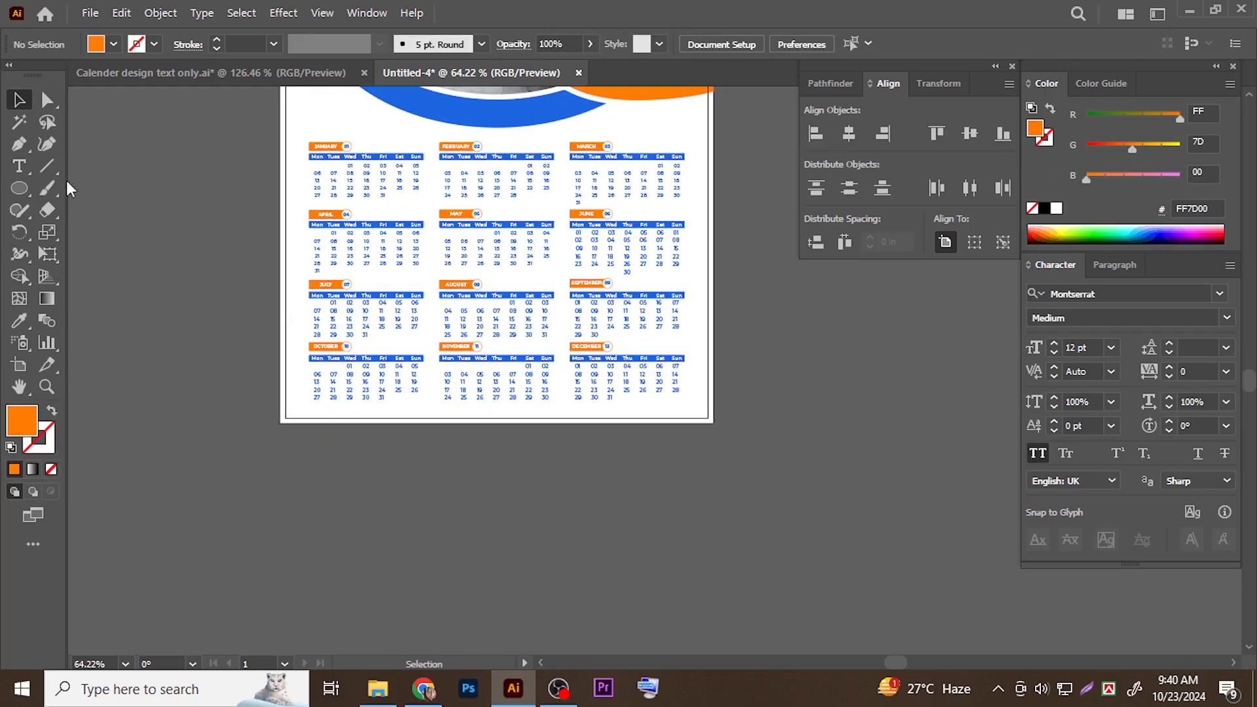
scroll(404, 454, "up", 1)
key("shift+grave")
key("ctrl+space")
left_click_drag(493, 549, 261, 519)
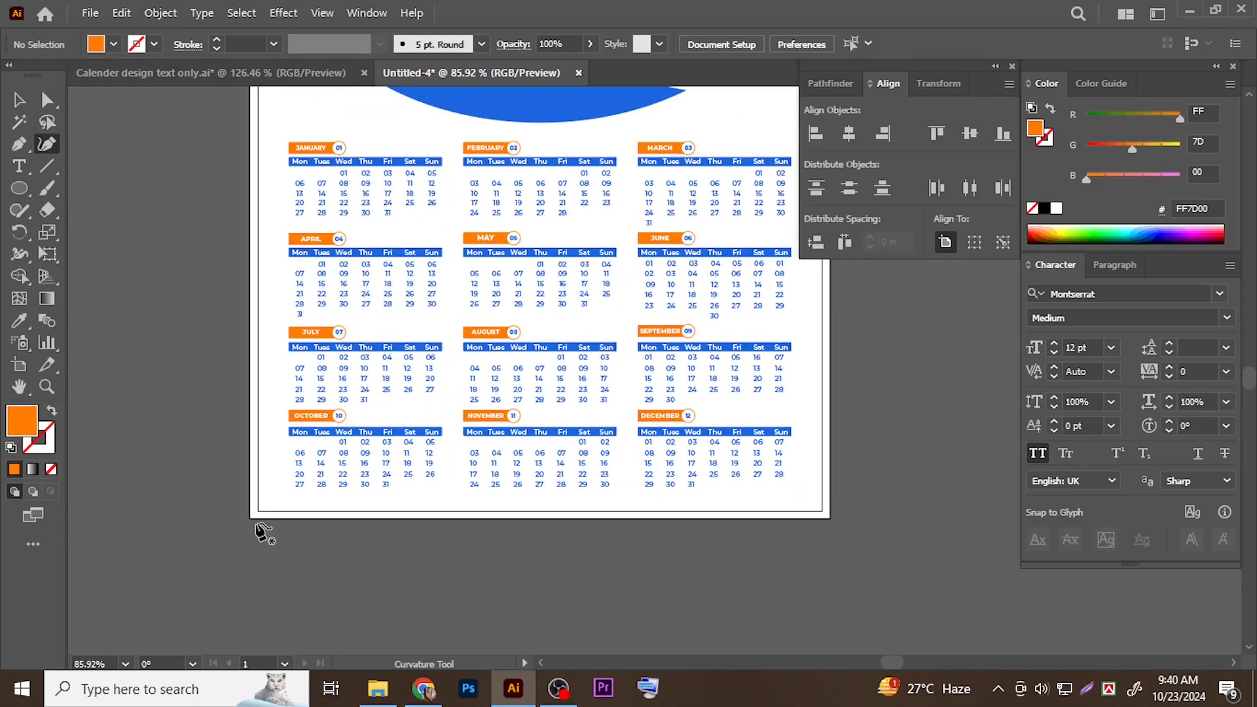
left_click(249, 519)
left_click(438, 498)
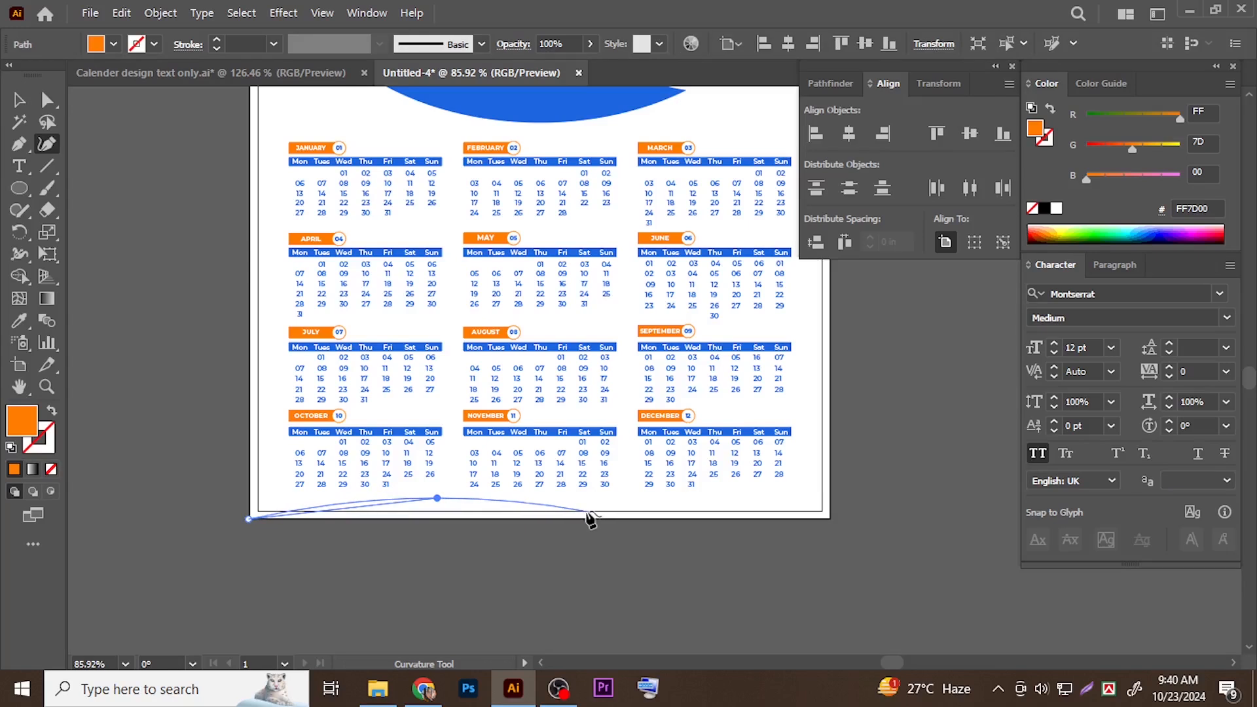
left_click(712, 504)
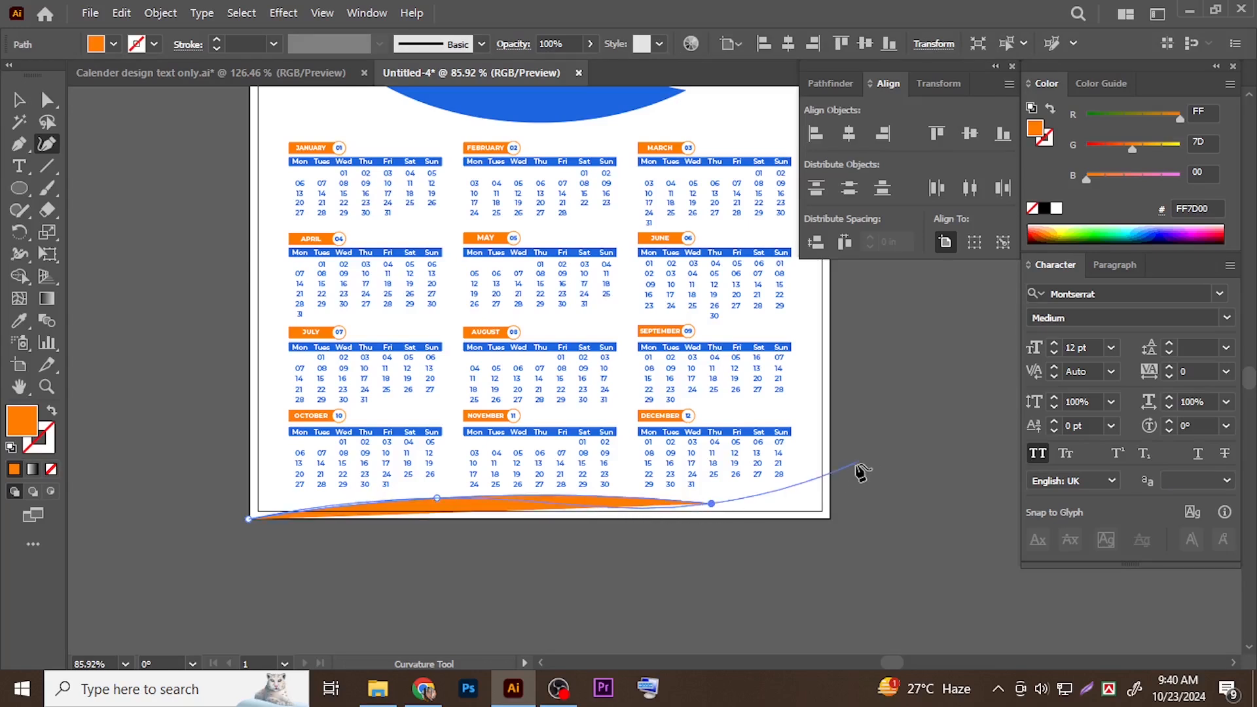
left_click(810, 486)
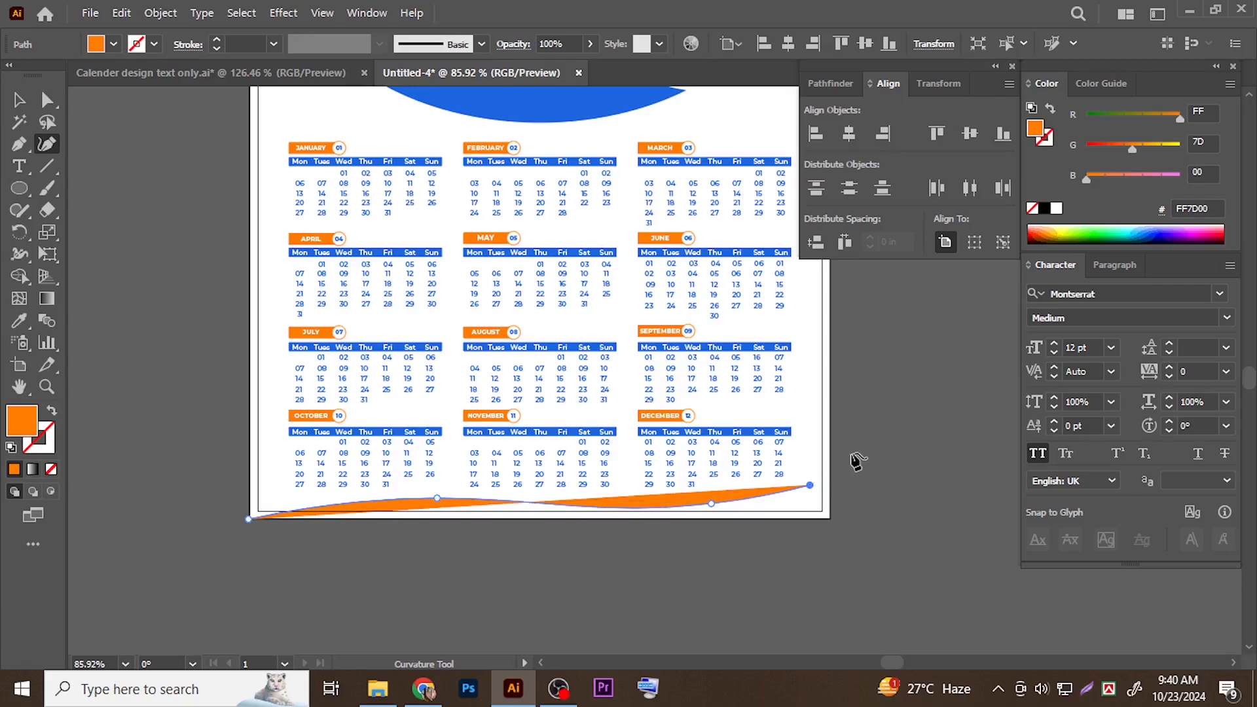
Extend the wave past the page's right edge and carry its outline below the page back to the left side
left_click(856, 459)
key("ctrl+z")
left_click(857, 482)
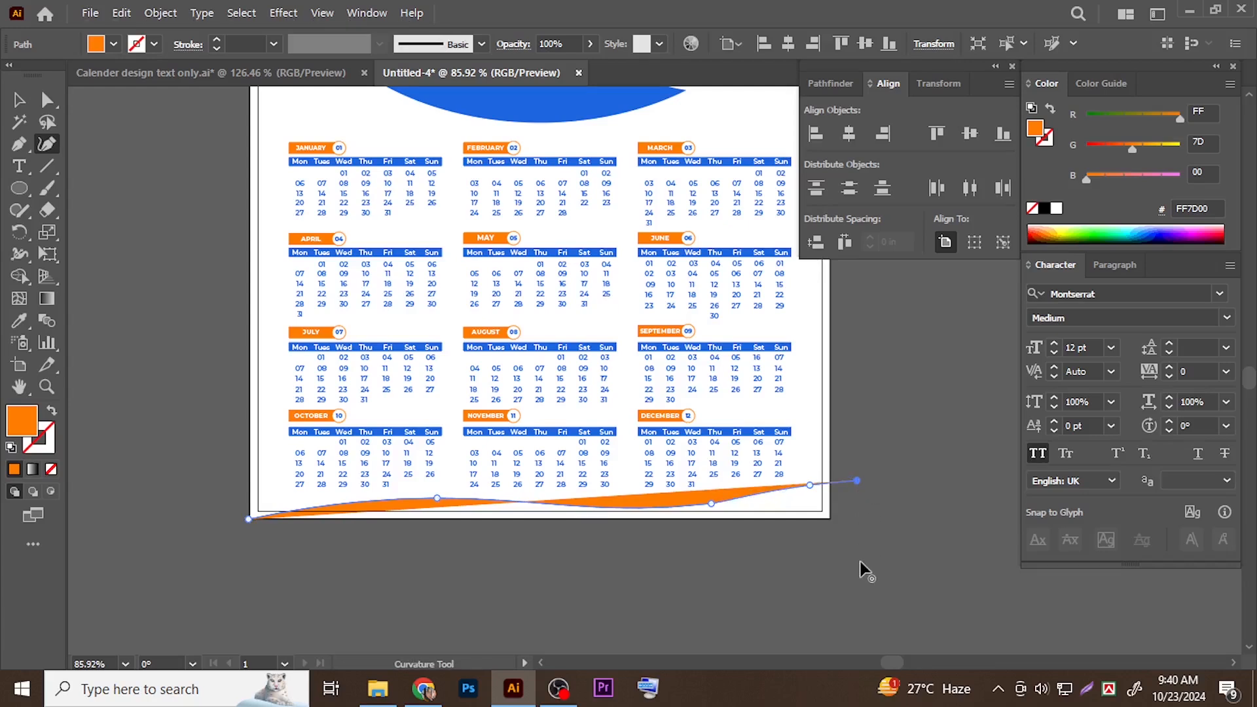
left_click(861, 562)
left_click(258, 570)
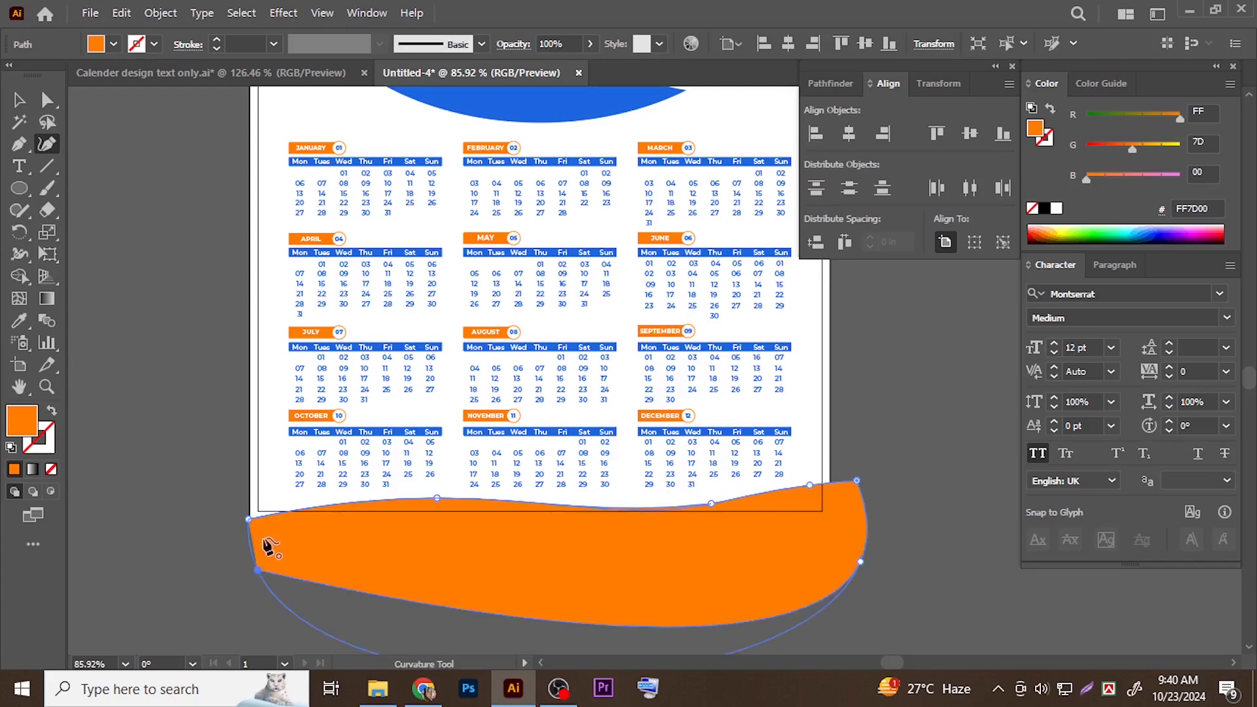